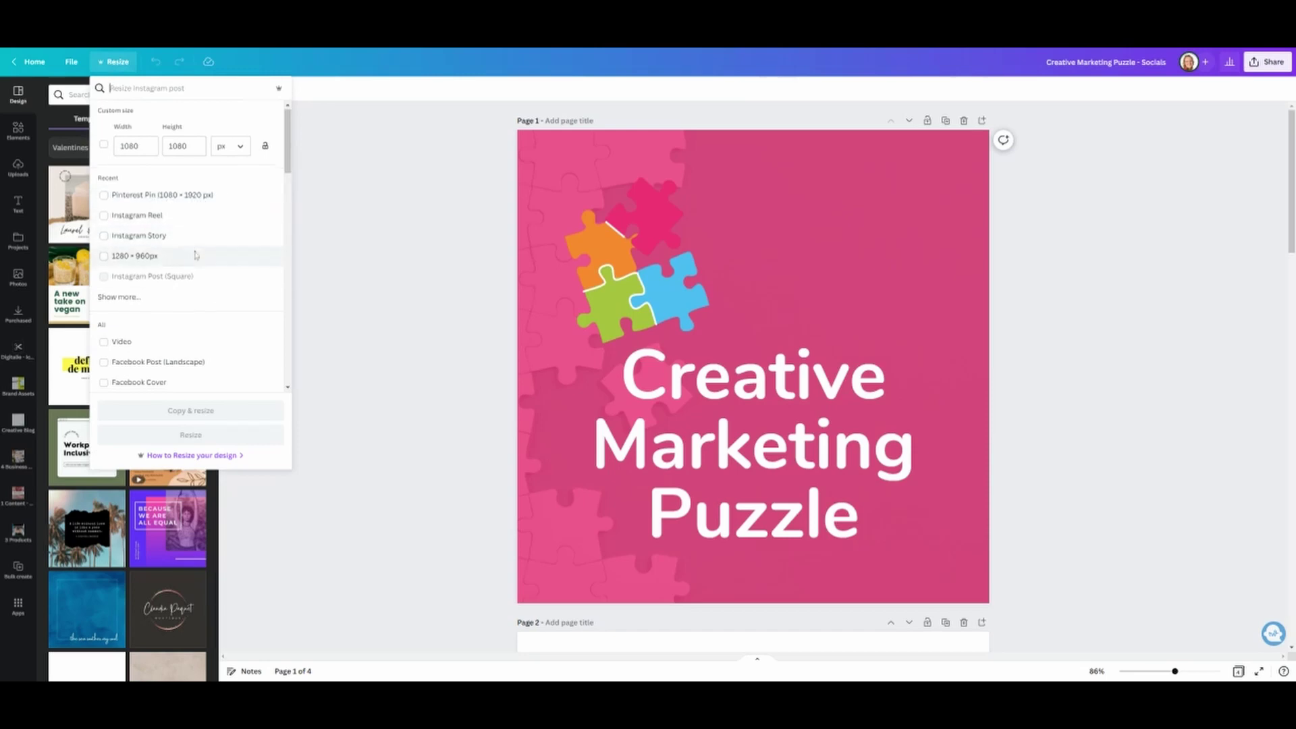
pyautogui.scroll(-2, 192, 254)
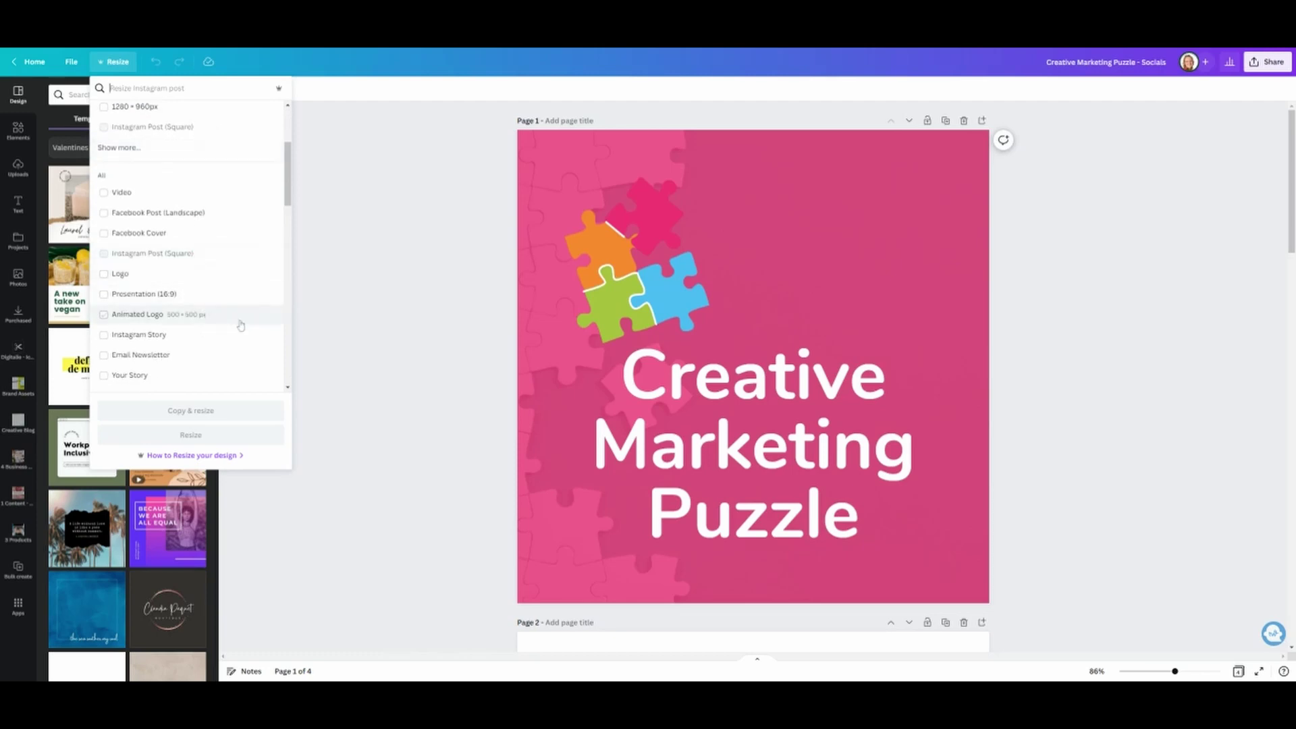
pyautogui.scroll(-3, 216, 317)
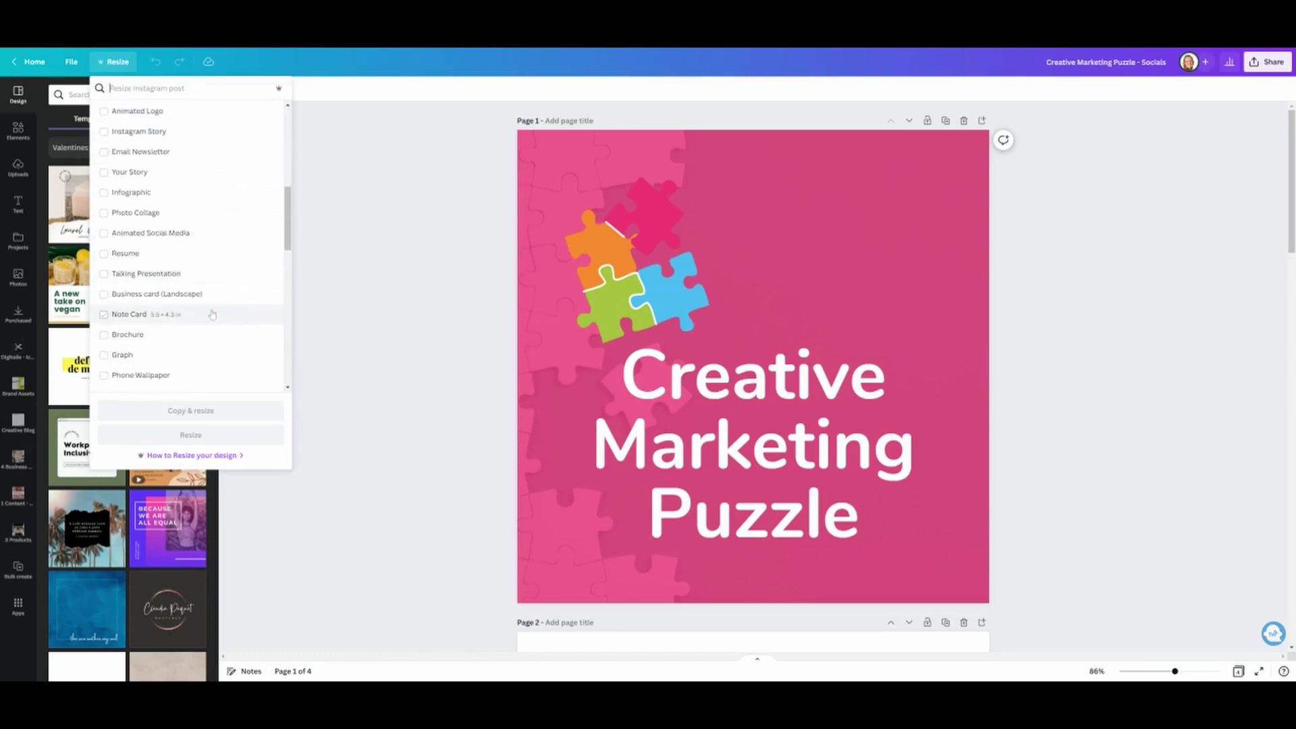
pyautogui.scroll(-1, 215, 317)
pyautogui.scroll(6, 213, 315)
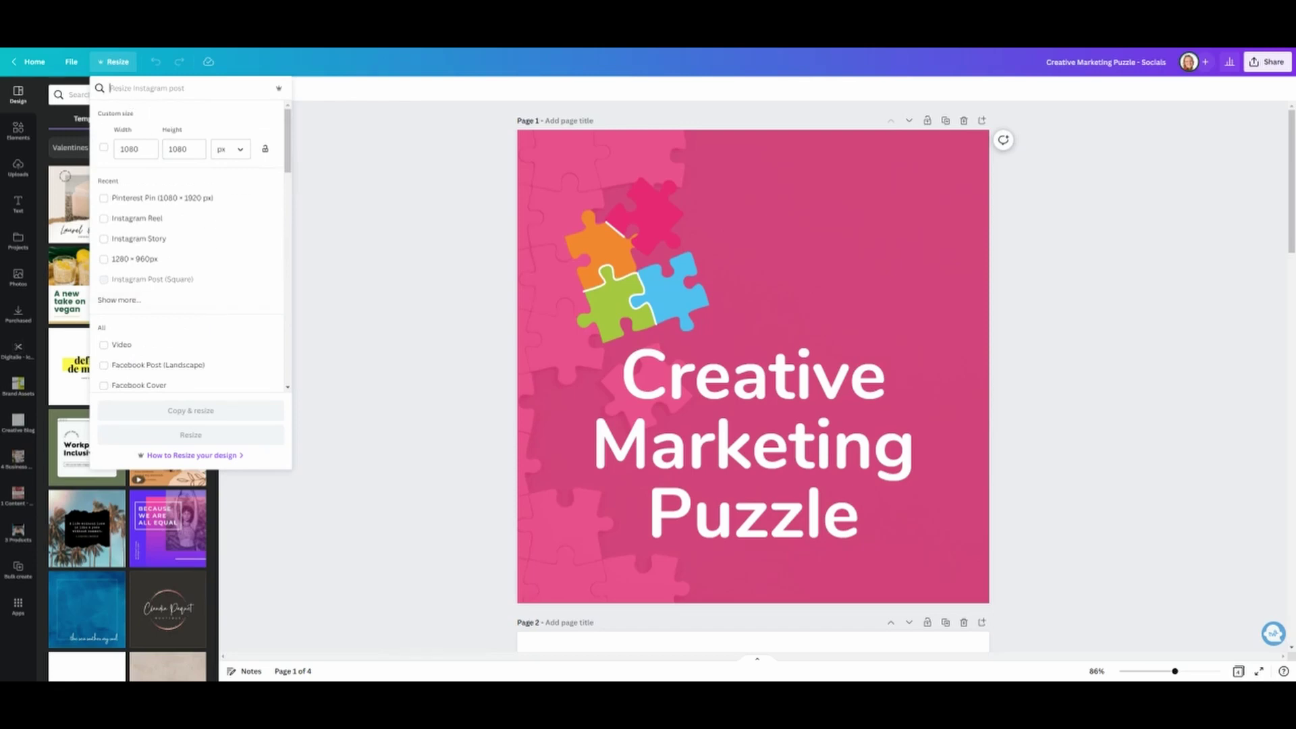
pyautogui.write('linked')
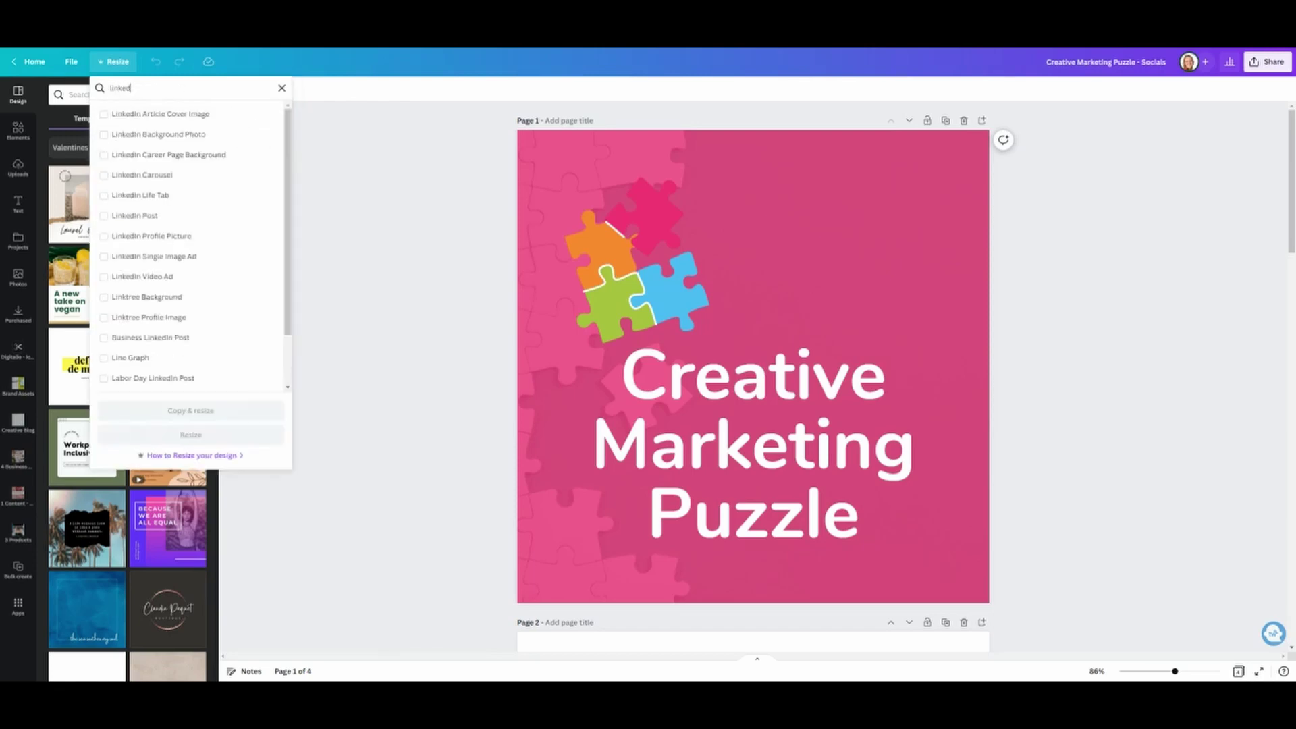
pyautogui.write('in')
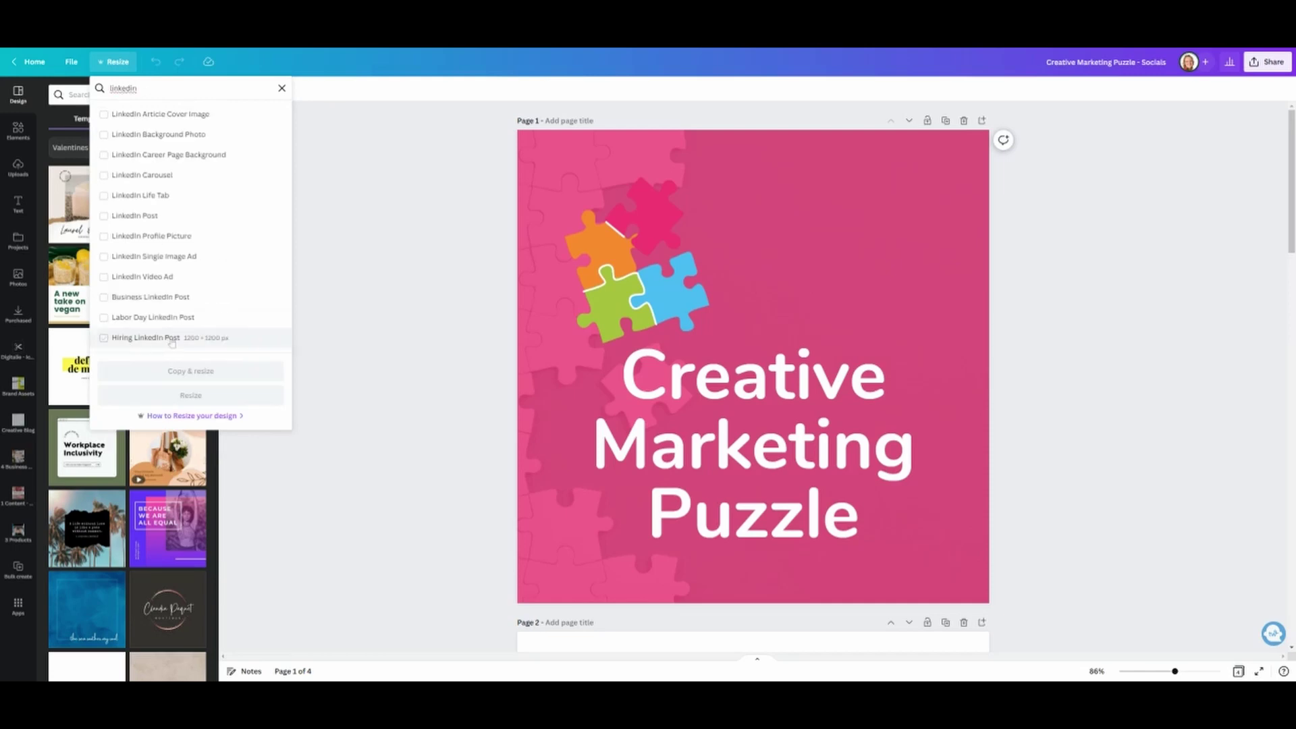
pyautogui.click(141, 222)
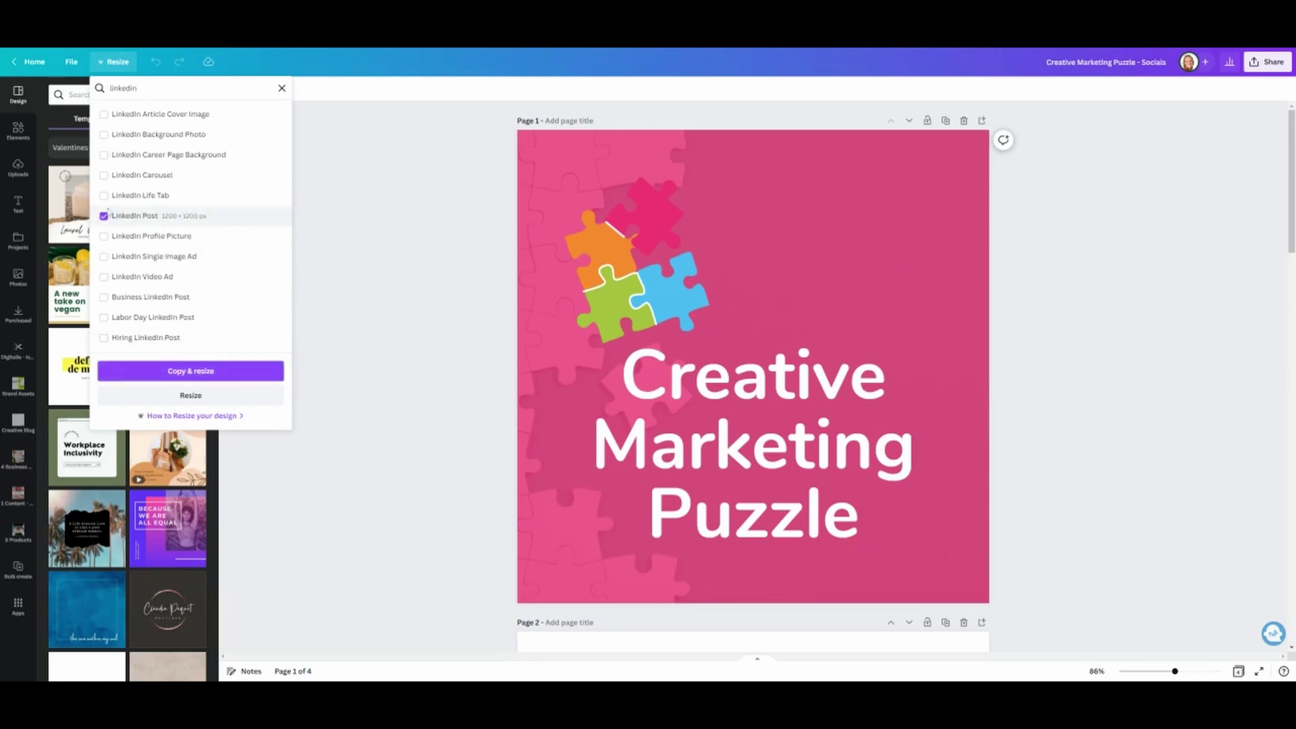
pyautogui.click(105, 217)
# Step: Create a resized copy of the design in the Pinterest Pin (1000 × 1500 px) format
pyautogui.doubleClick(123, 89)
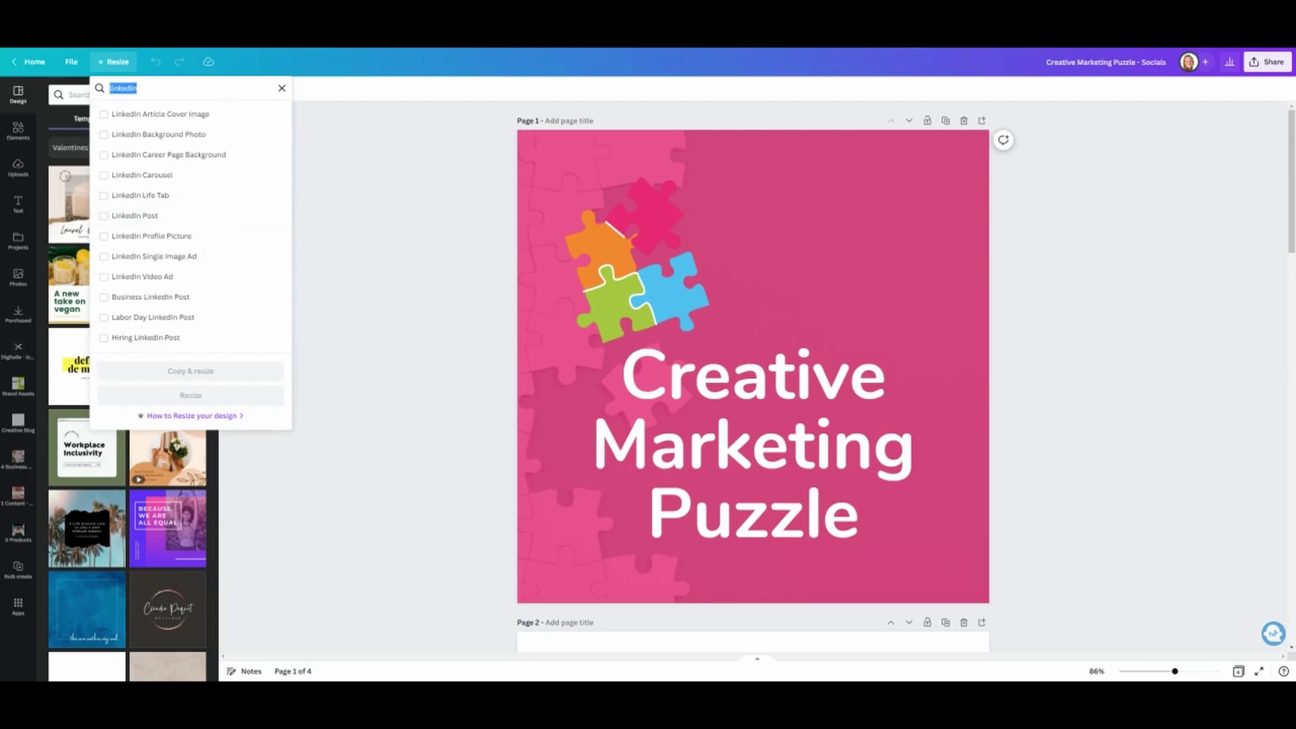
pyautogui.write('pin')
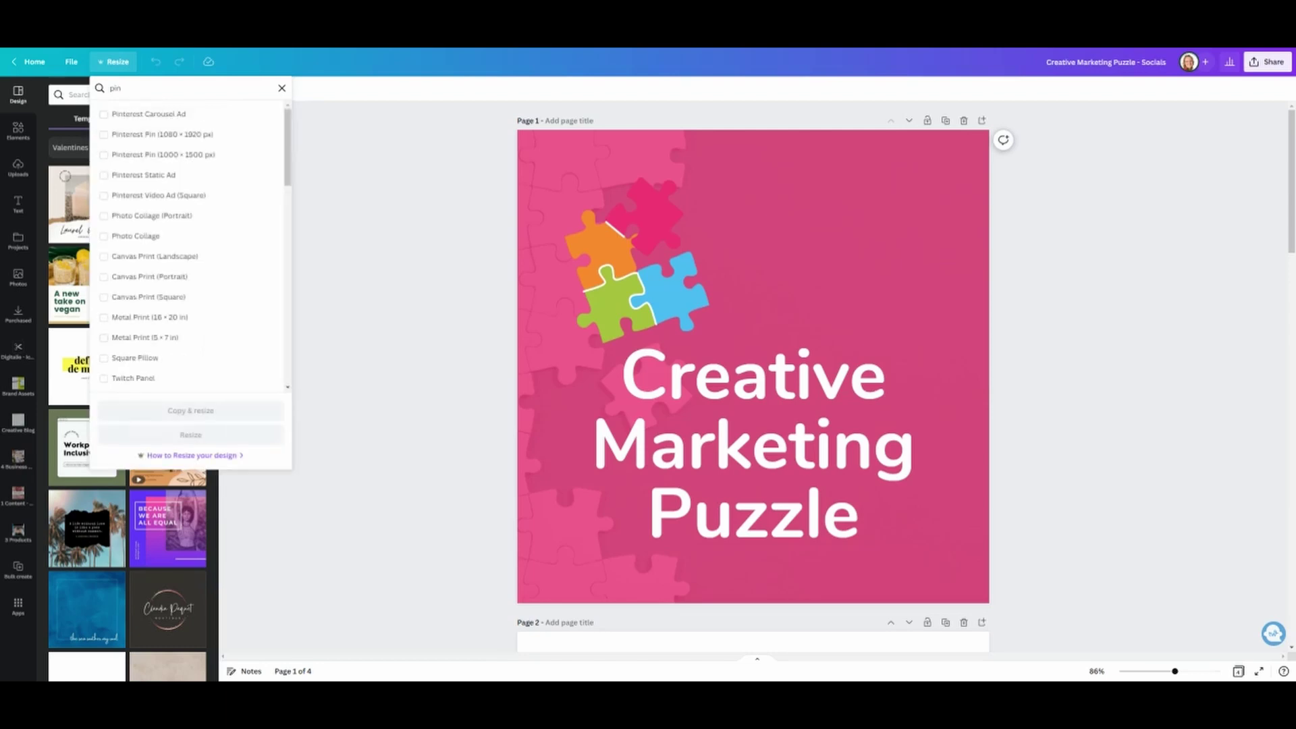
pyautogui.click(181, 156)
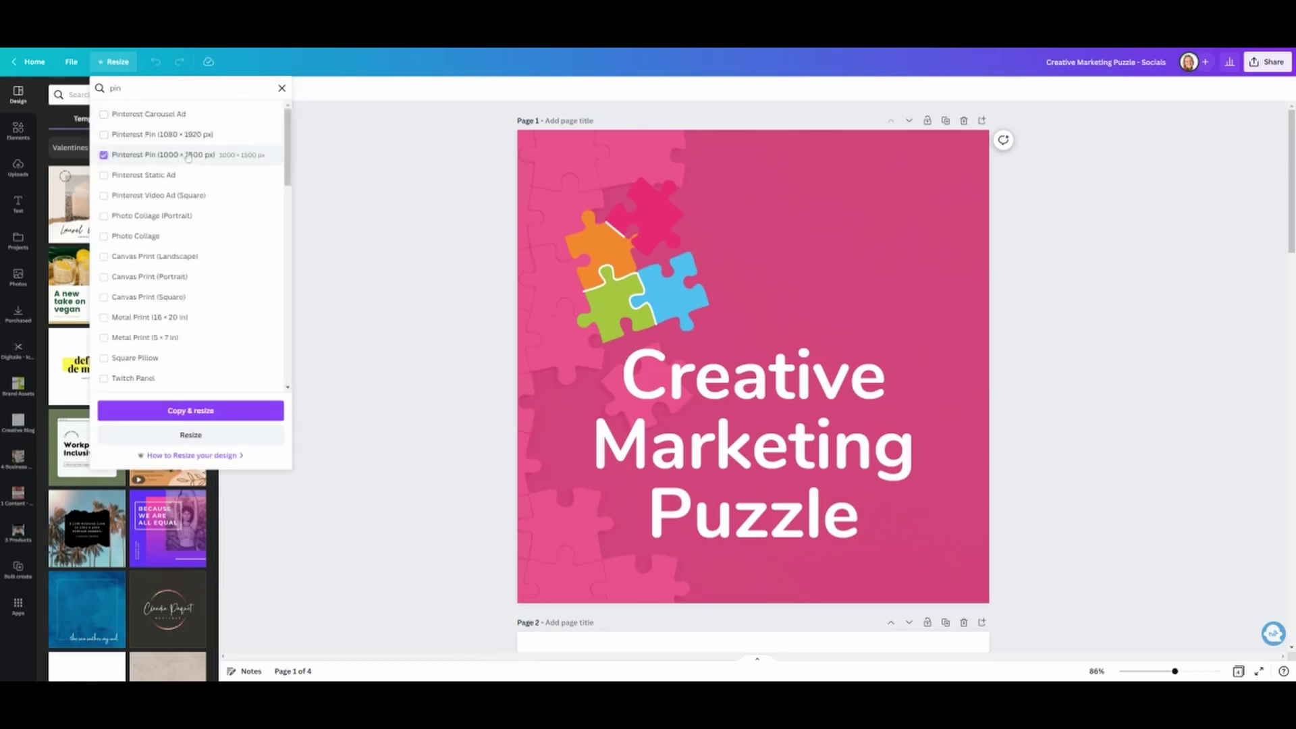
pyautogui.click(196, 413)
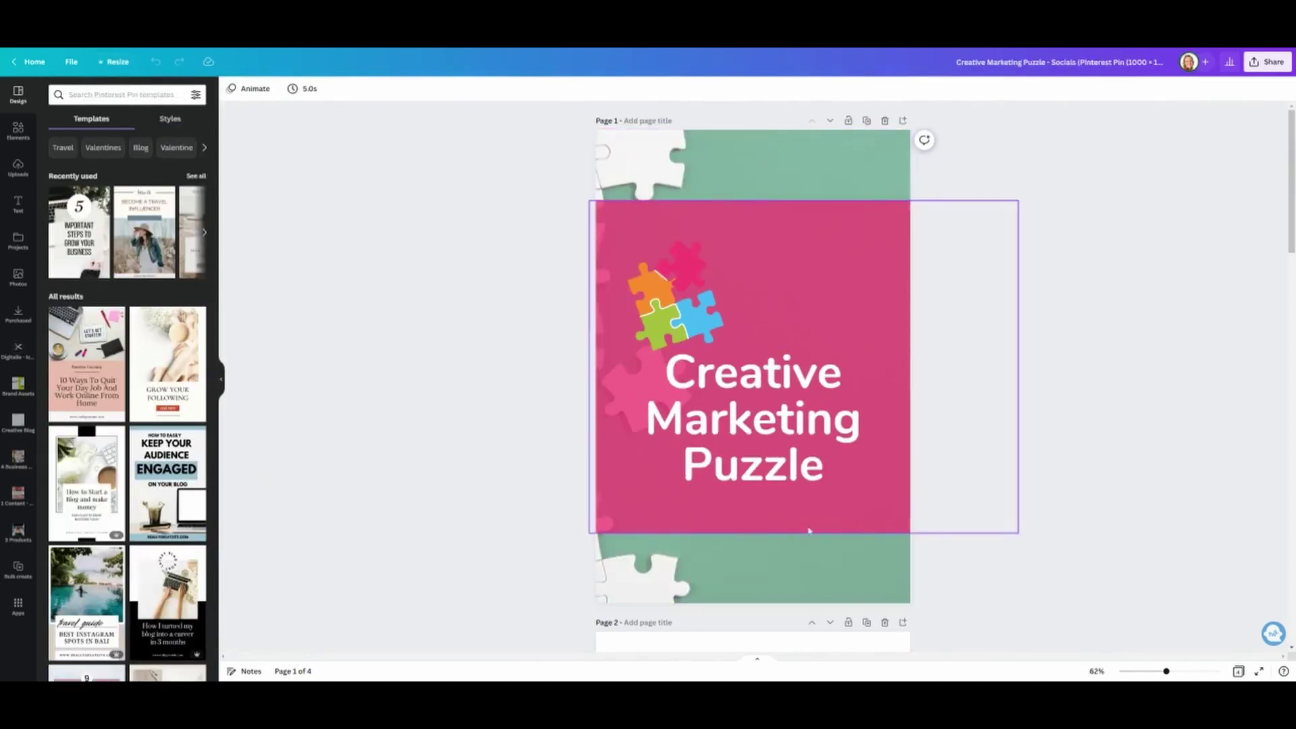
# Step: Stretch the pink overlay rectangle on page 1 upward and downward so it covers the page's full height
pyautogui.click(764, 233)
pyautogui.moveTo(806, 202); pyautogui.dragTo(806, 111)
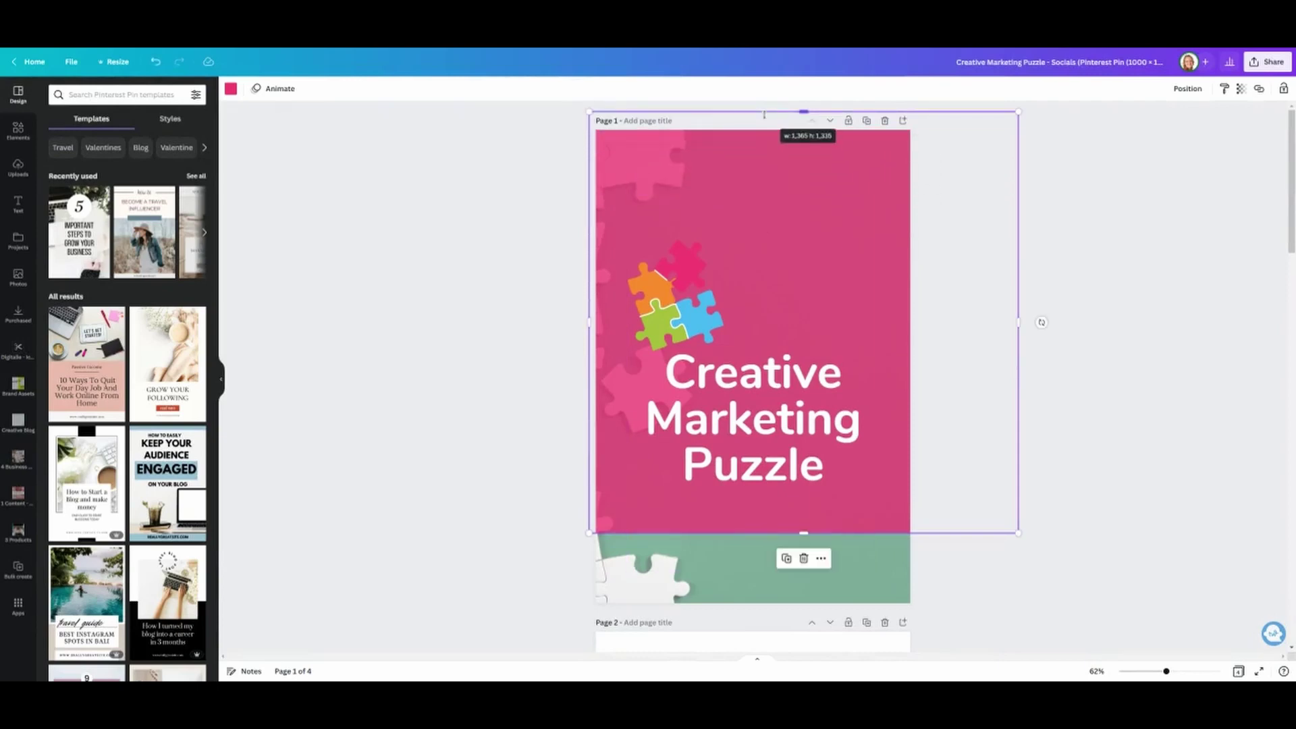
pyautogui.moveTo(802, 530); pyautogui.dragTo(821, 616)
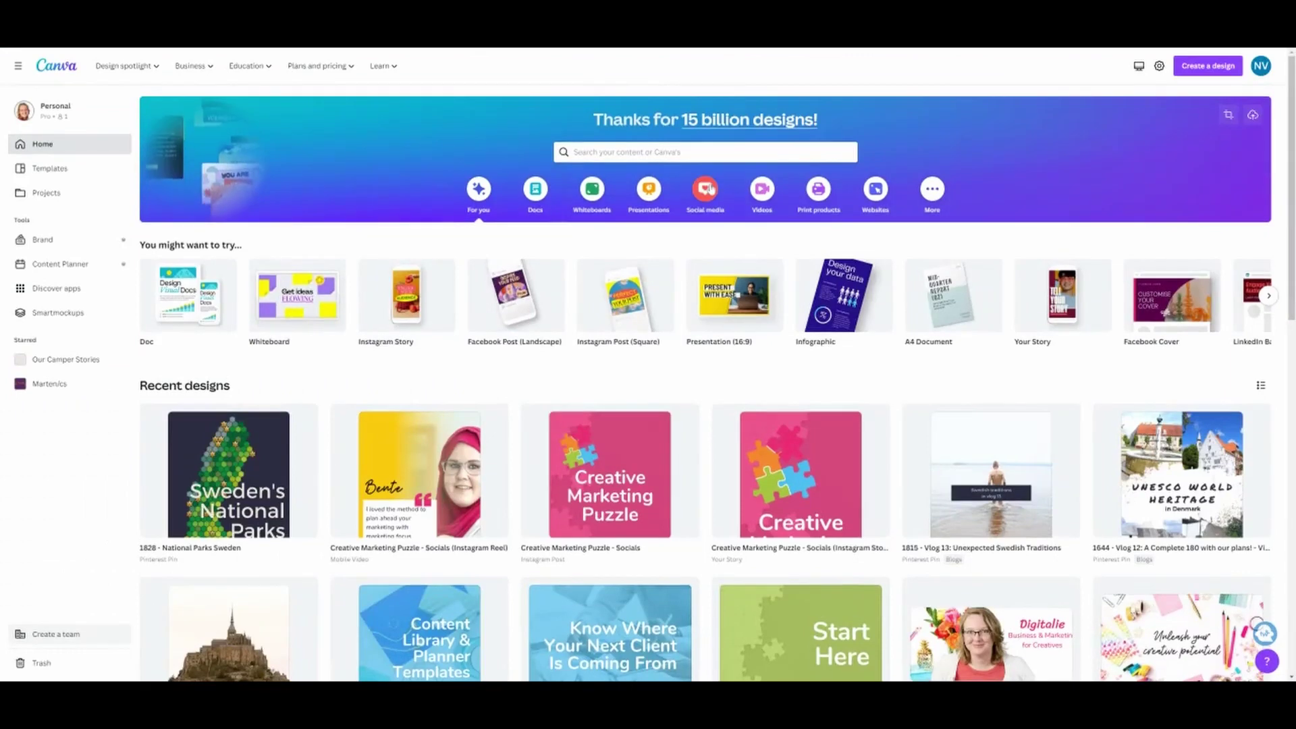
# Step: Start a Quick Create collection from the social media designs on the home page
pyautogui.click(707, 191)
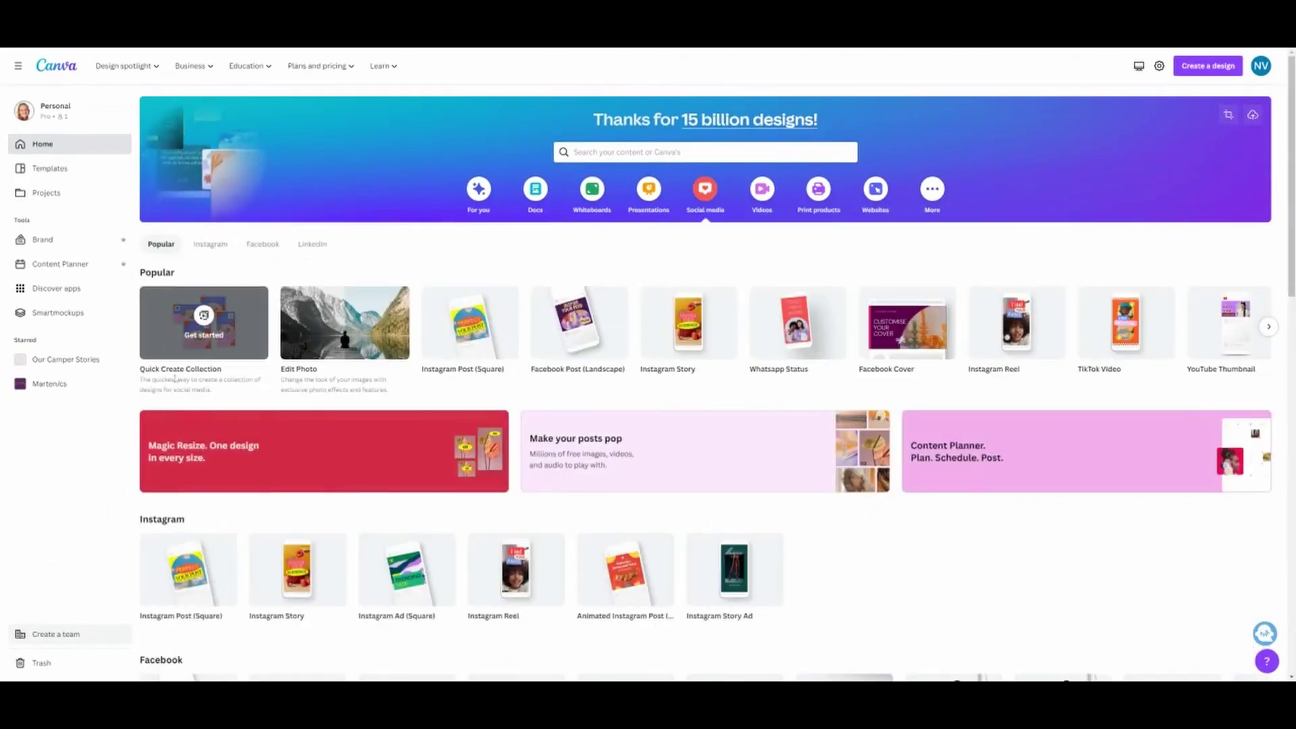
pyautogui.click(204, 321)
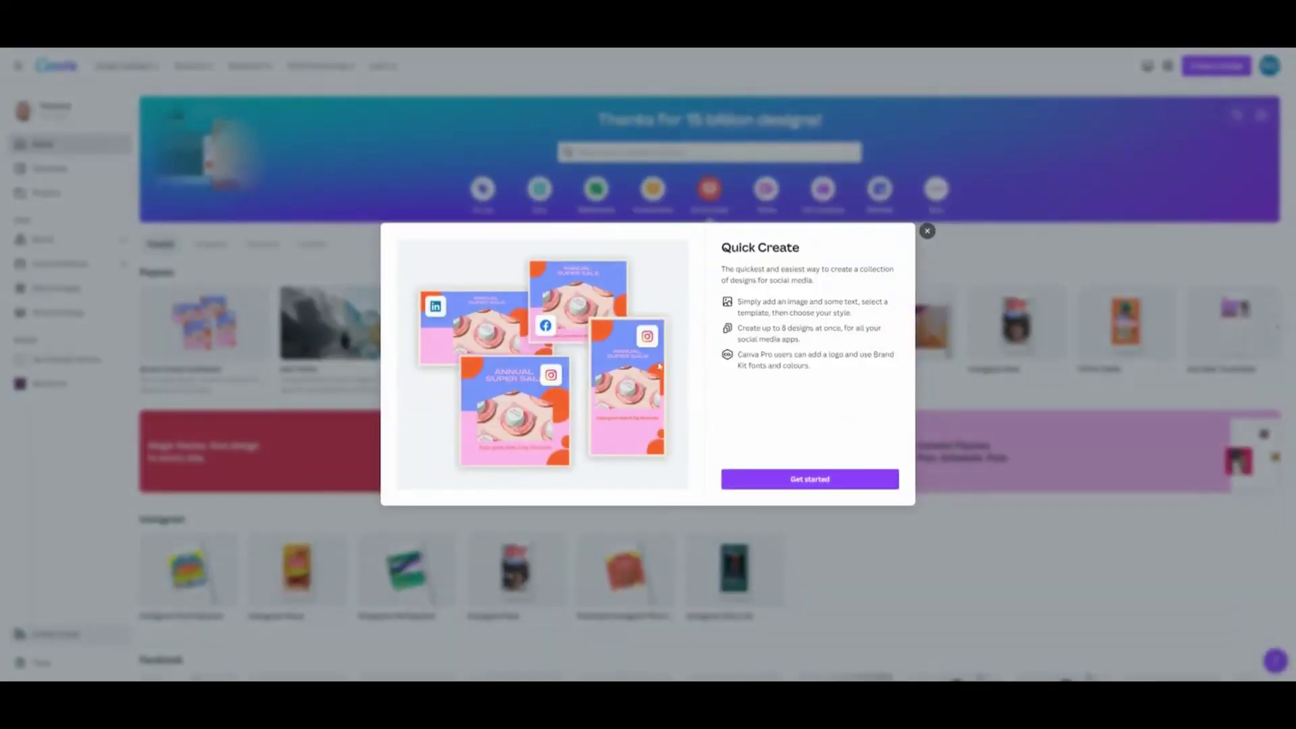
pyautogui.click(811, 480)
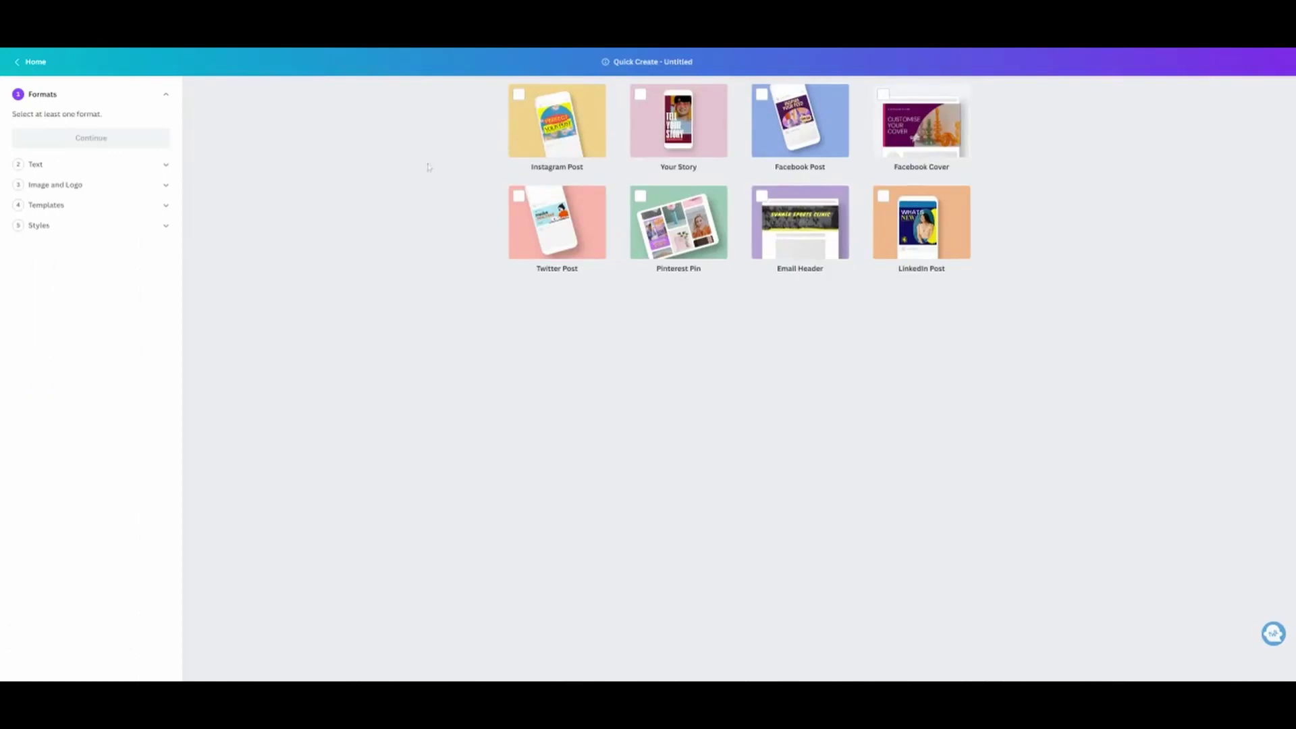
# Step: Choose the Instagram Post, Your Story, Facebook Post, Pinterest Pin and LinkedIn Post formats and continue to the text stage
pyautogui.click(518, 95)
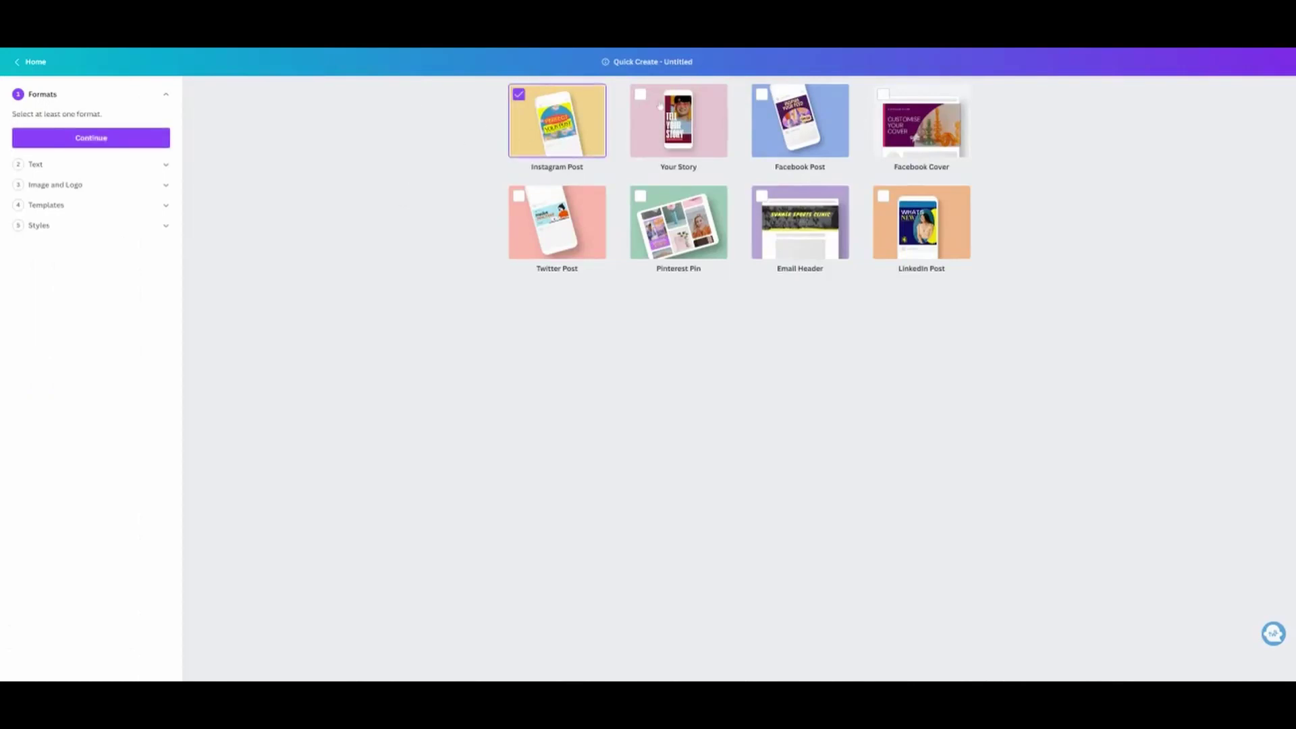
pyautogui.click(641, 96)
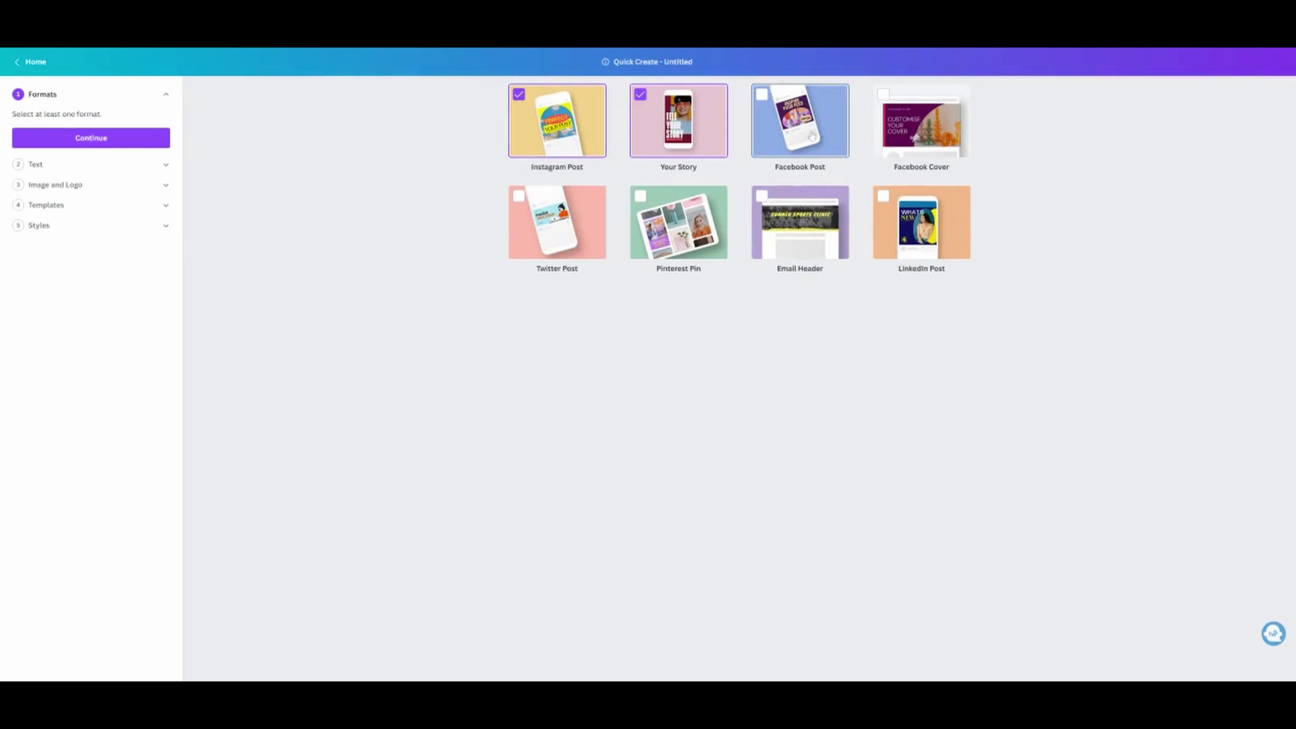
pyautogui.click(762, 97)
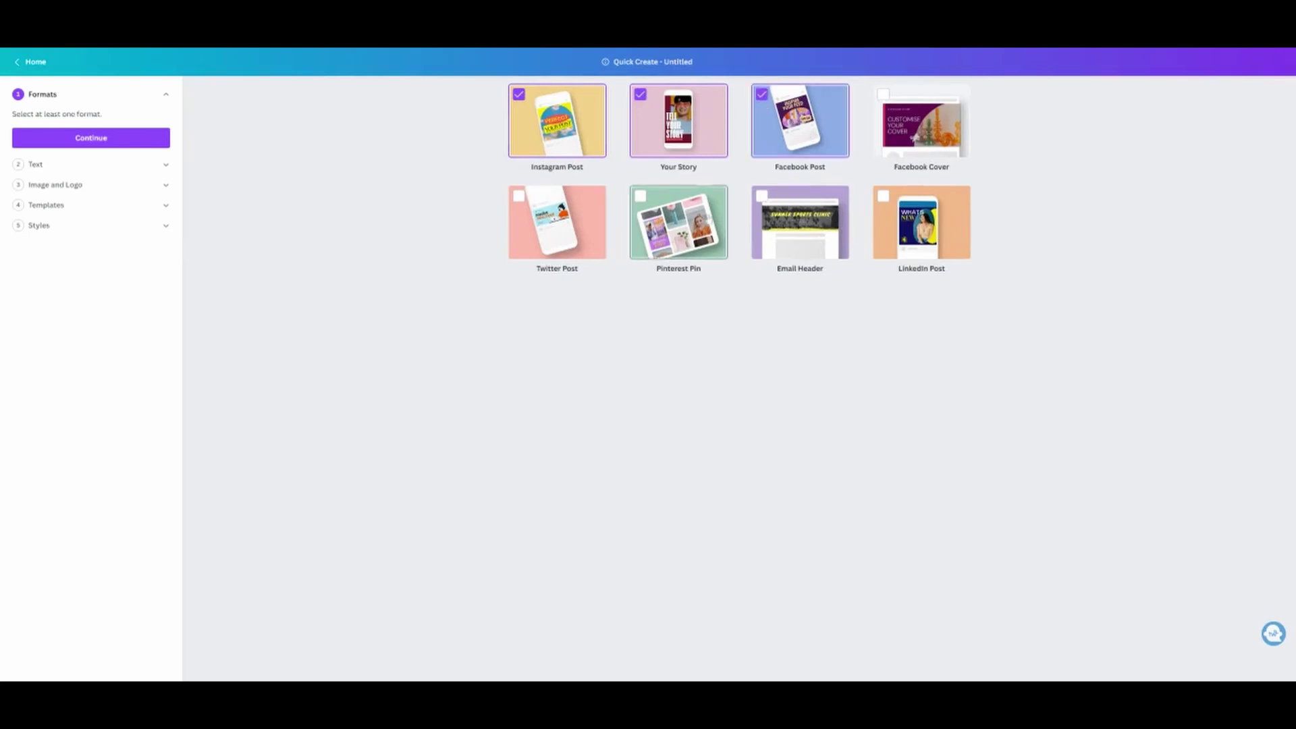
pyautogui.click(640, 198)
pyautogui.click(883, 198)
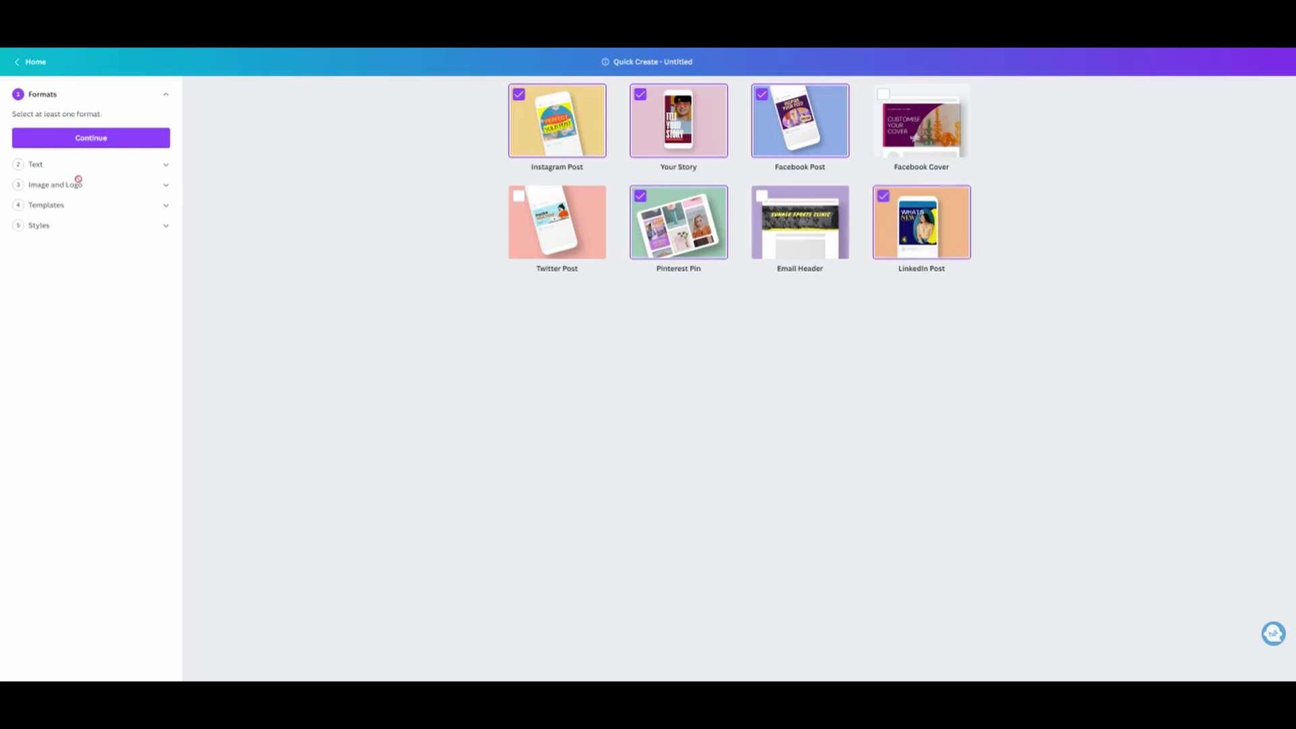
pyautogui.click(103, 138)
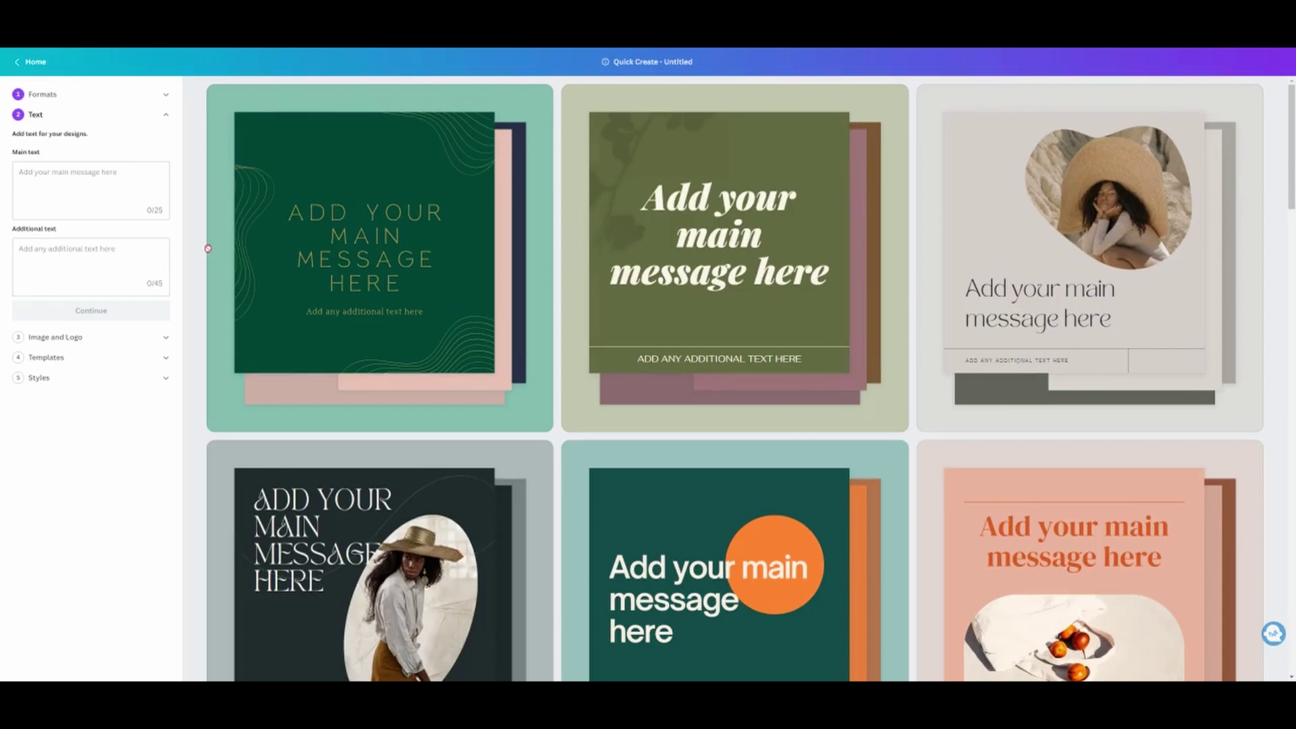
# Step: Enter "3 Hacks to Speed Up Your Content Creation" as the main text of the designs
pyautogui.click(153, 186)
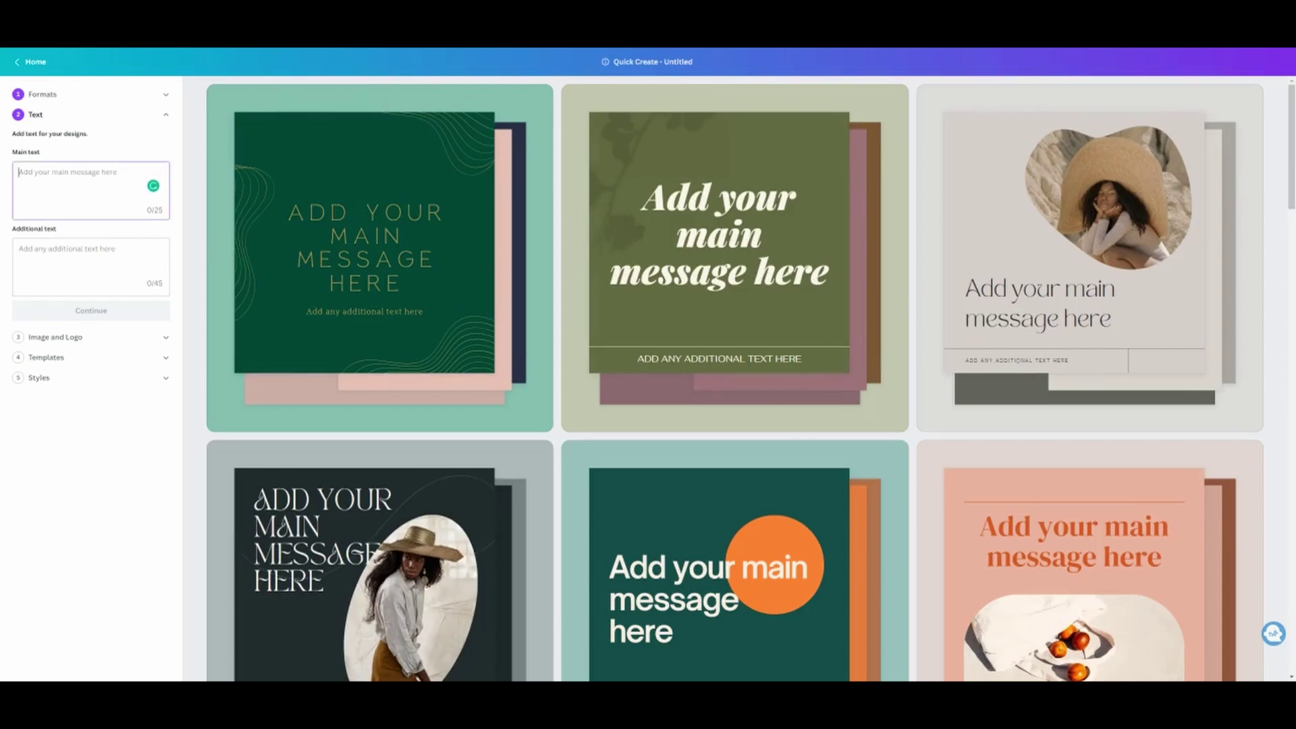
pyautogui.write('3 H')
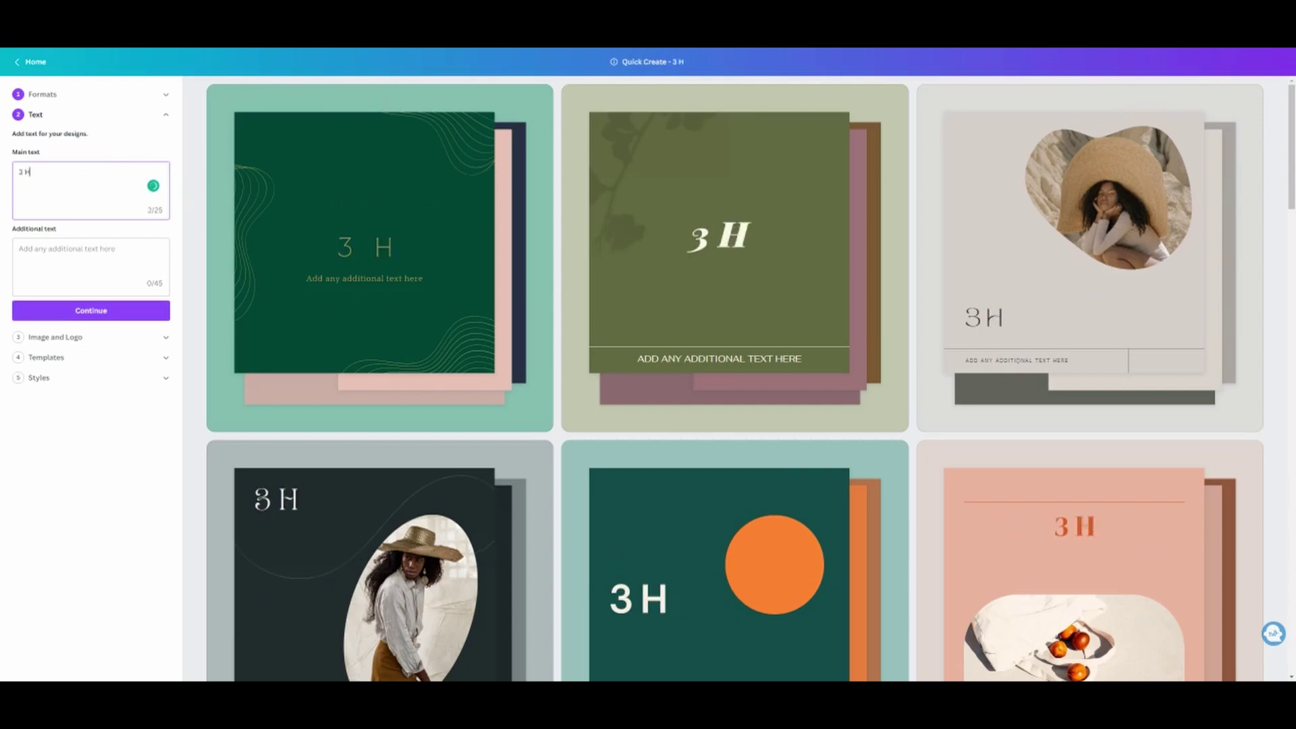
pyautogui.write('acks to Speed')
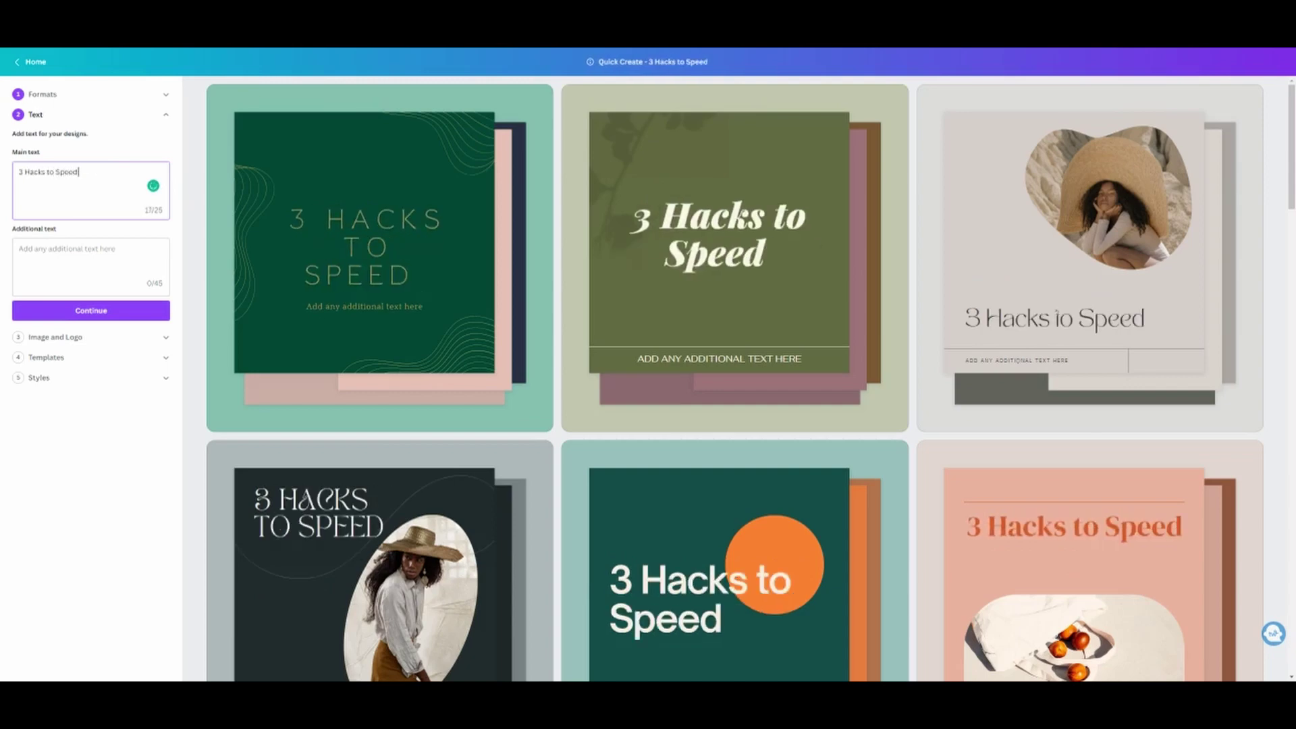
pyautogui.write(' Up Your Content')
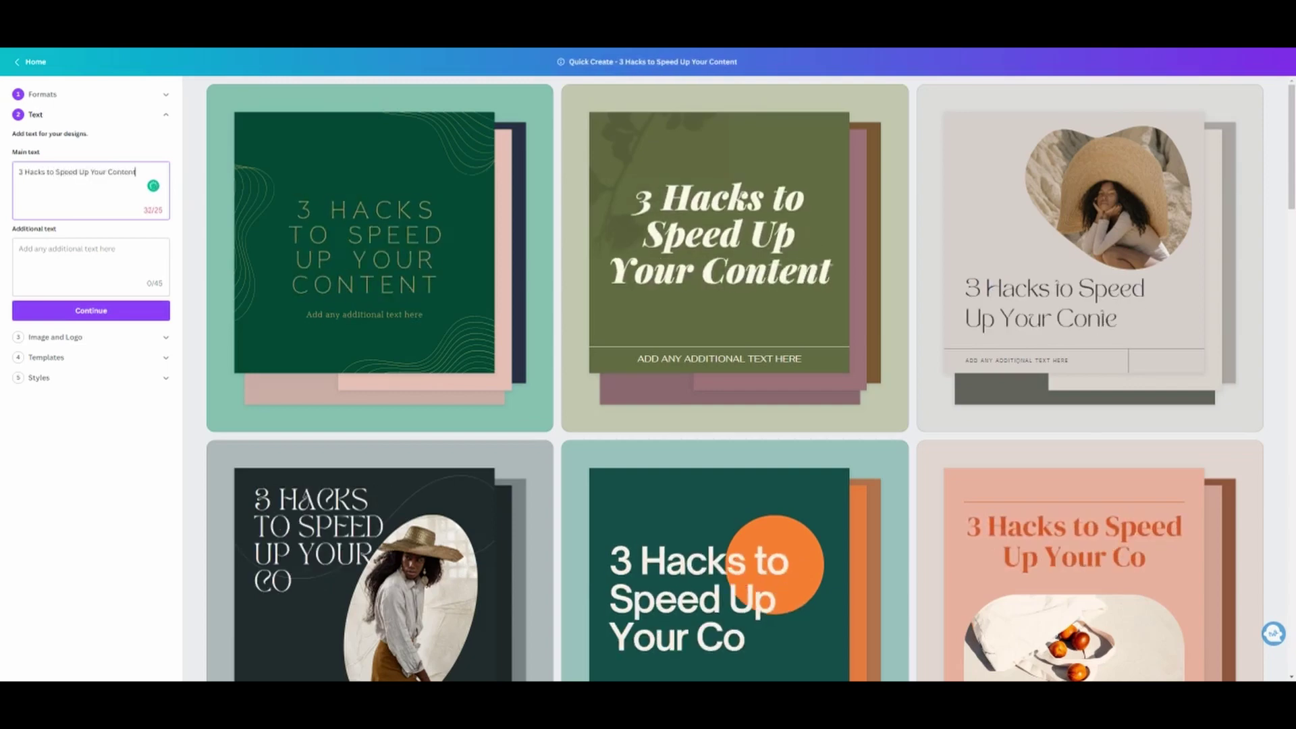
pyautogui.write(' Creation')
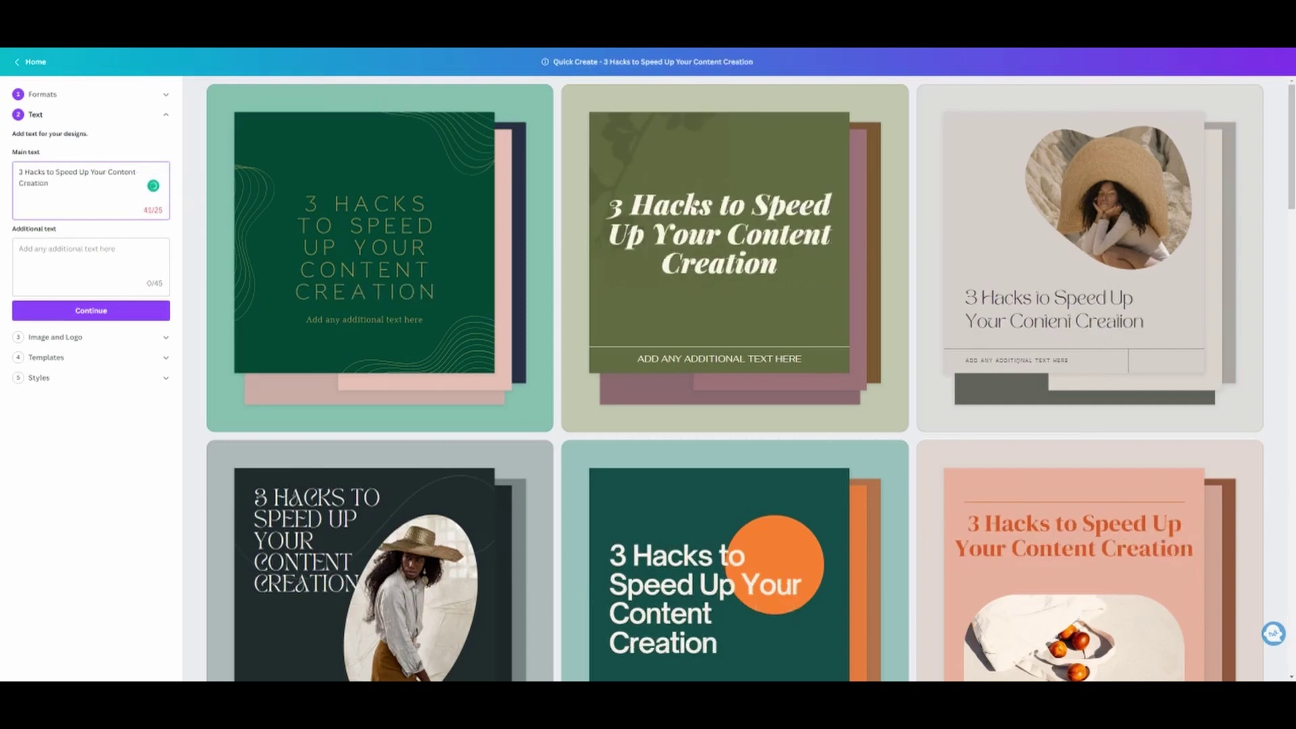
# Step: Add "with Canva" as the additional text and continue to the image and logo stage
pyautogui.click(87, 243)
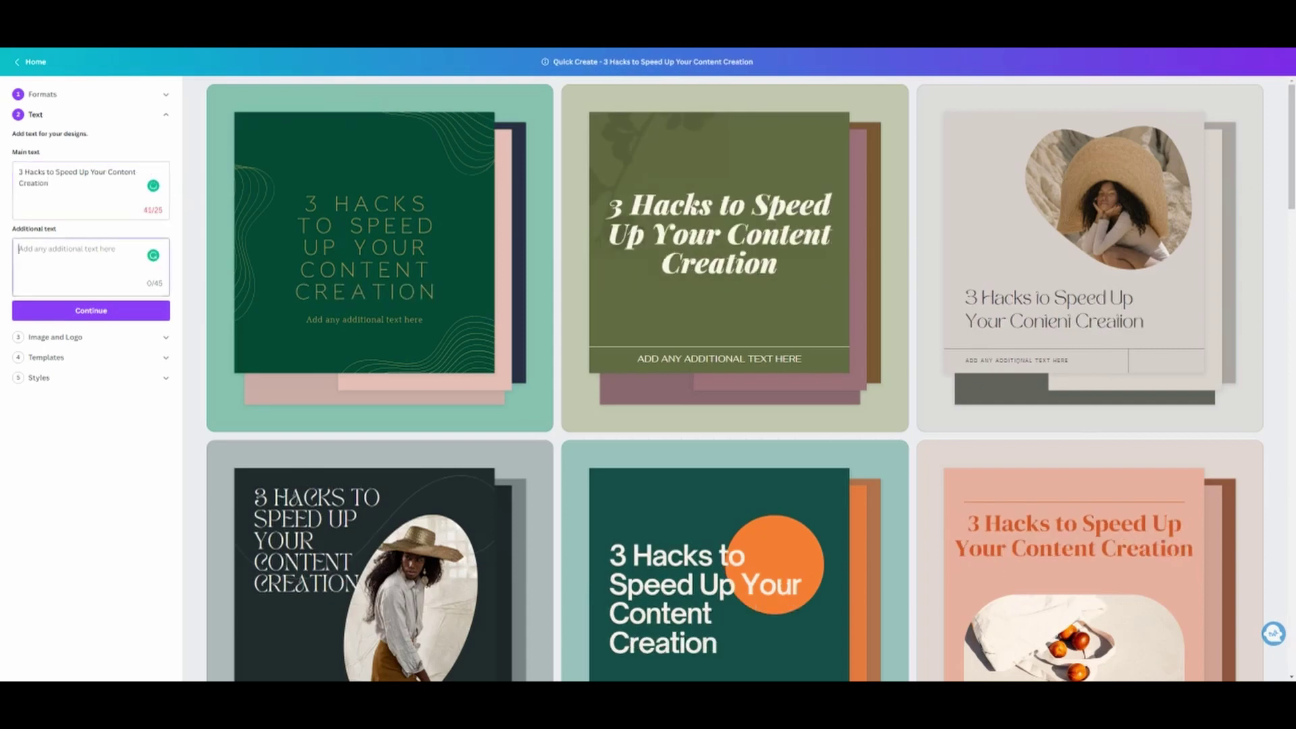
pyautogui.write('with Canva')
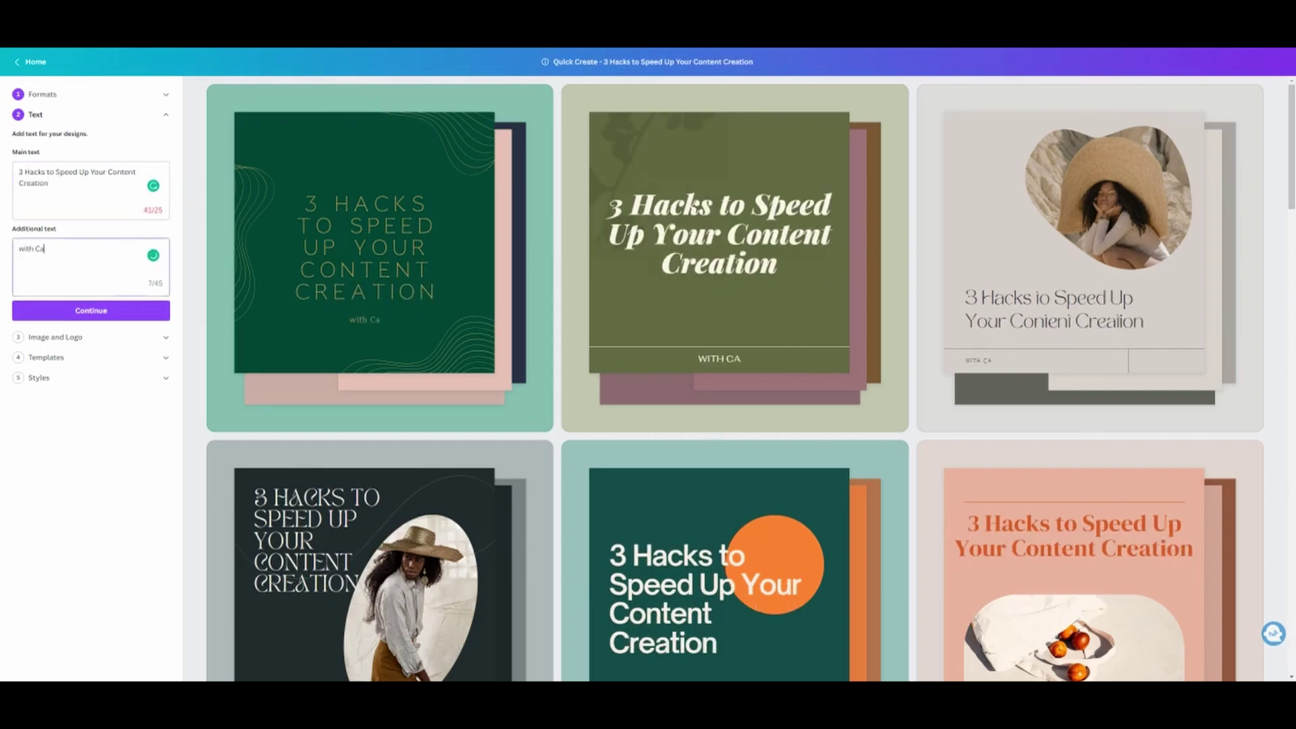
pyautogui.click(112, 319)
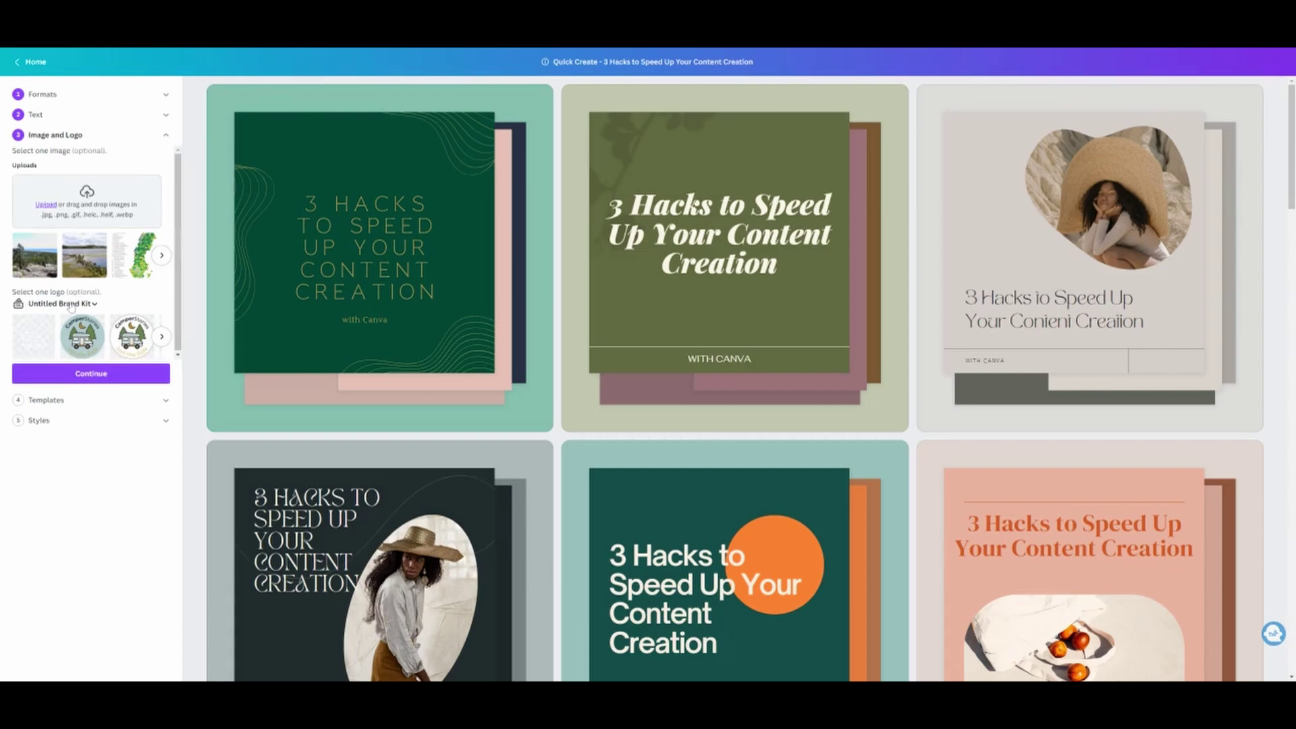
# Step: Add the white digitalie logo from the brand kit to the designs
pyautogui.click(163, 338)
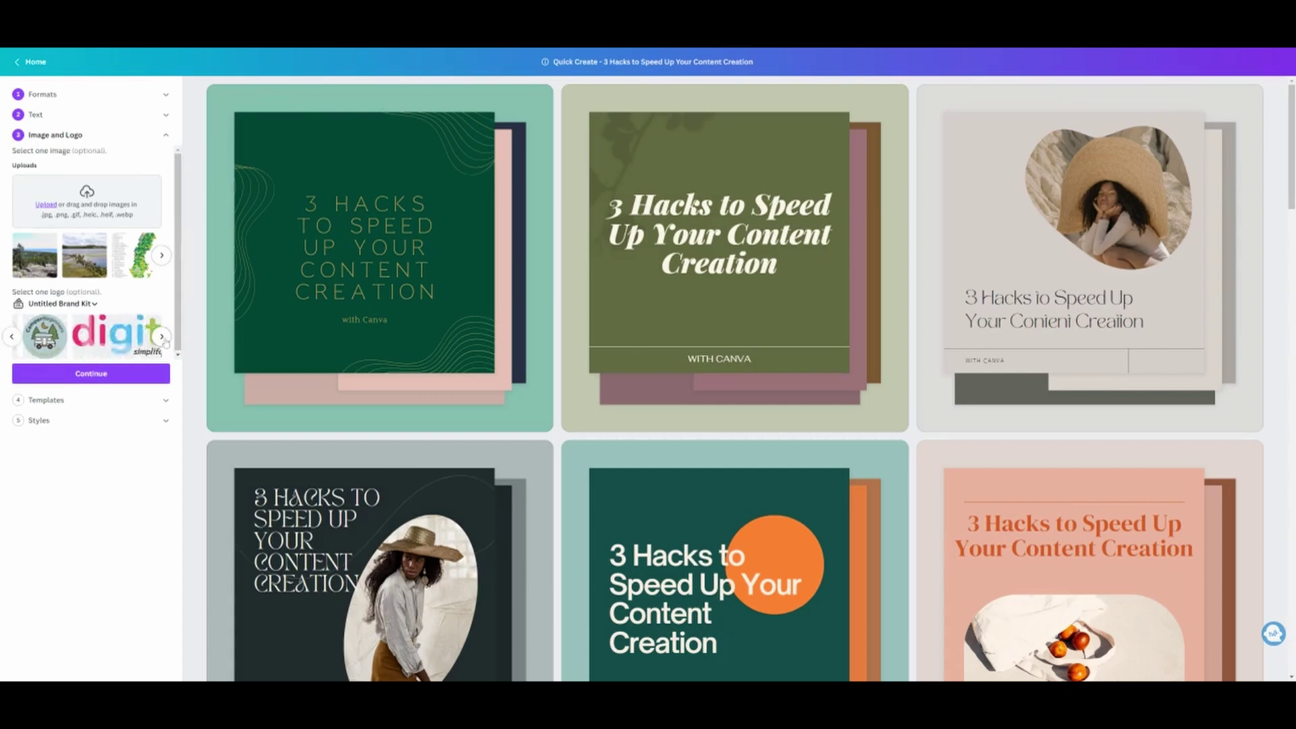
pyautogui.click(162, 336)
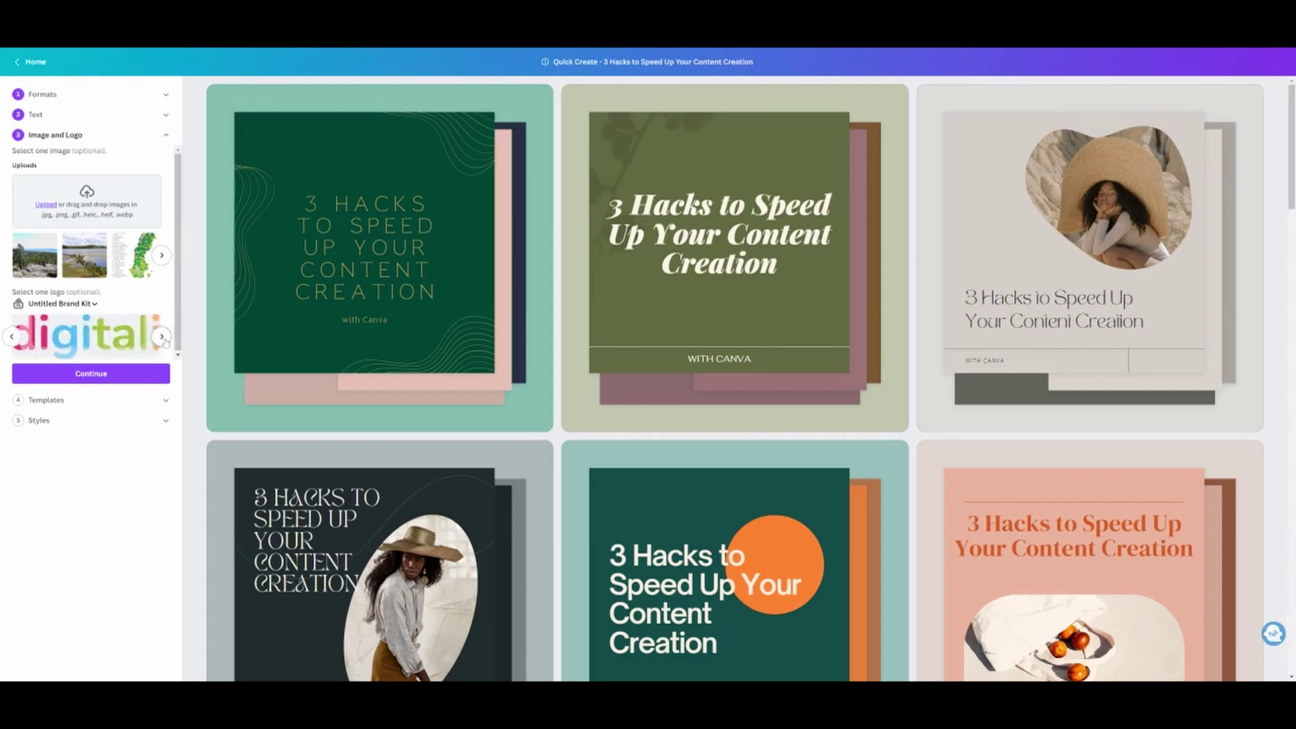
pyautogui.click(100, 343)
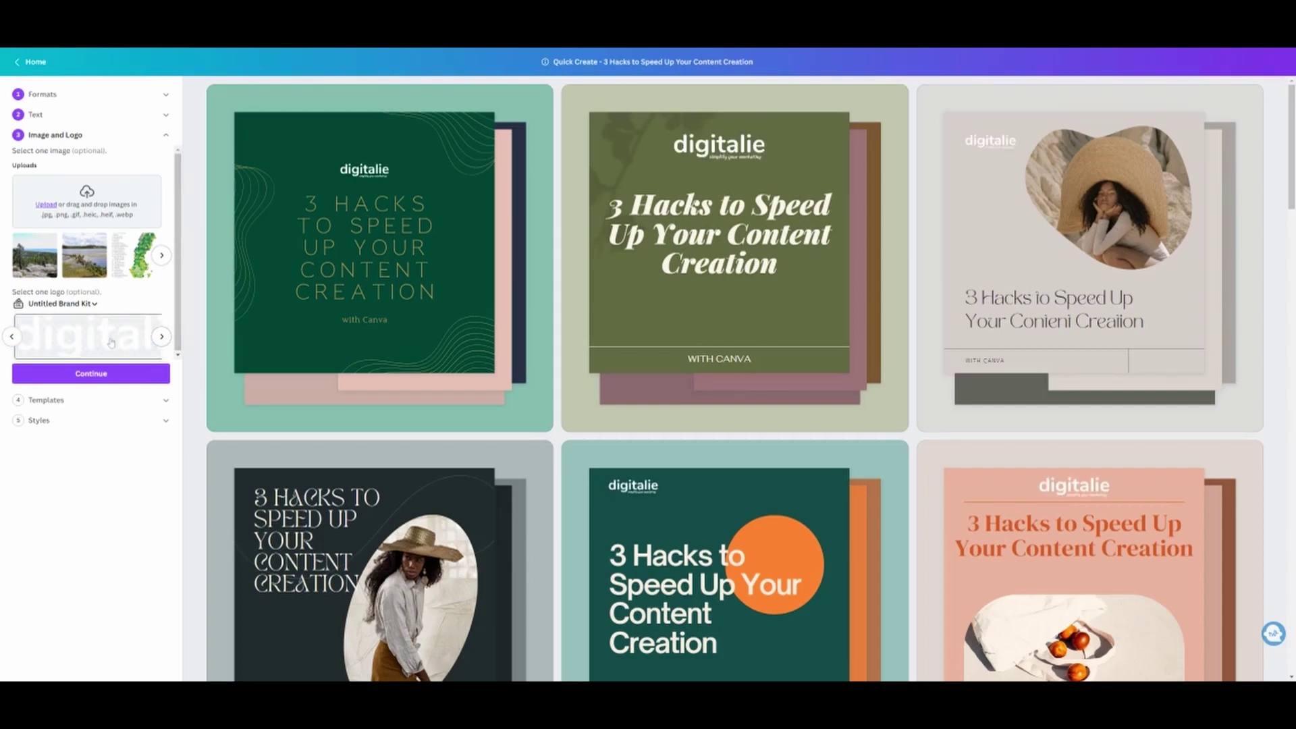
# Step: Use the portrait photo of the woman in glasses as the designs' image and continue to the template stage
pyautogui.click(162, 256)
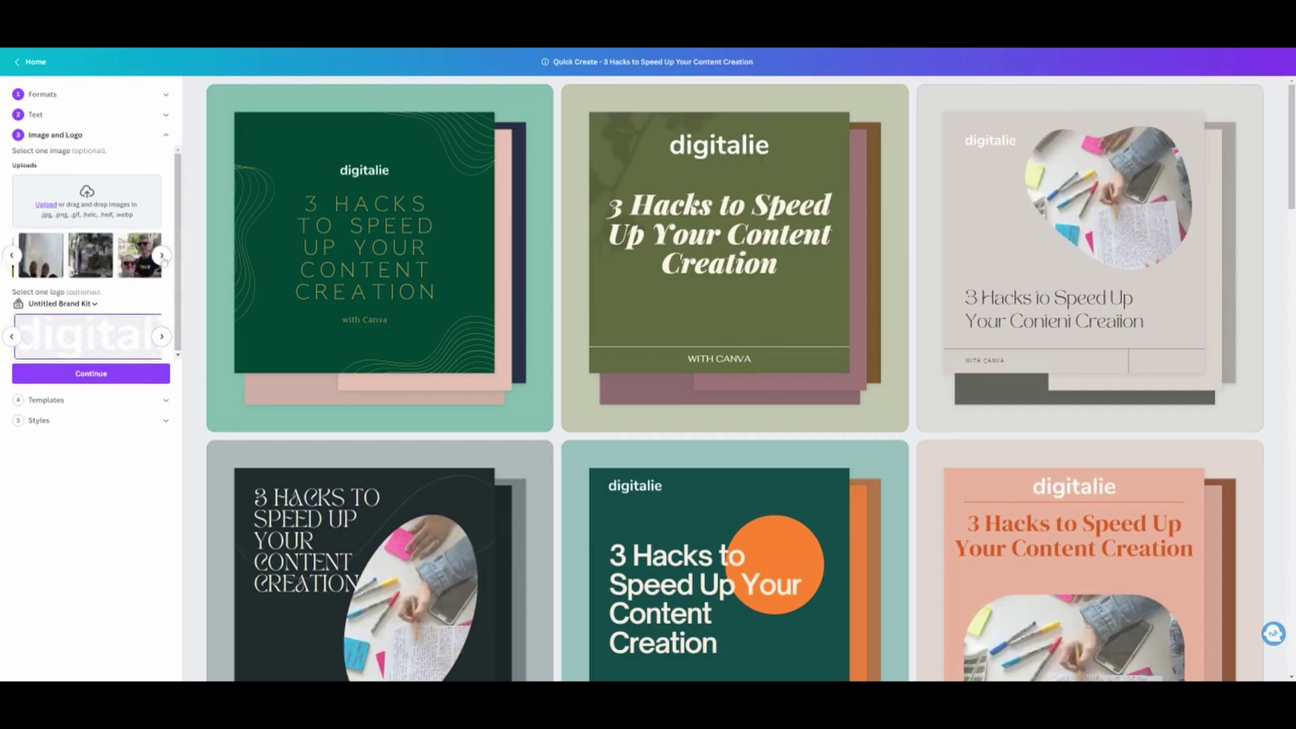
pyautogui.click(162, 256)
pyautogui.click(162, 255)
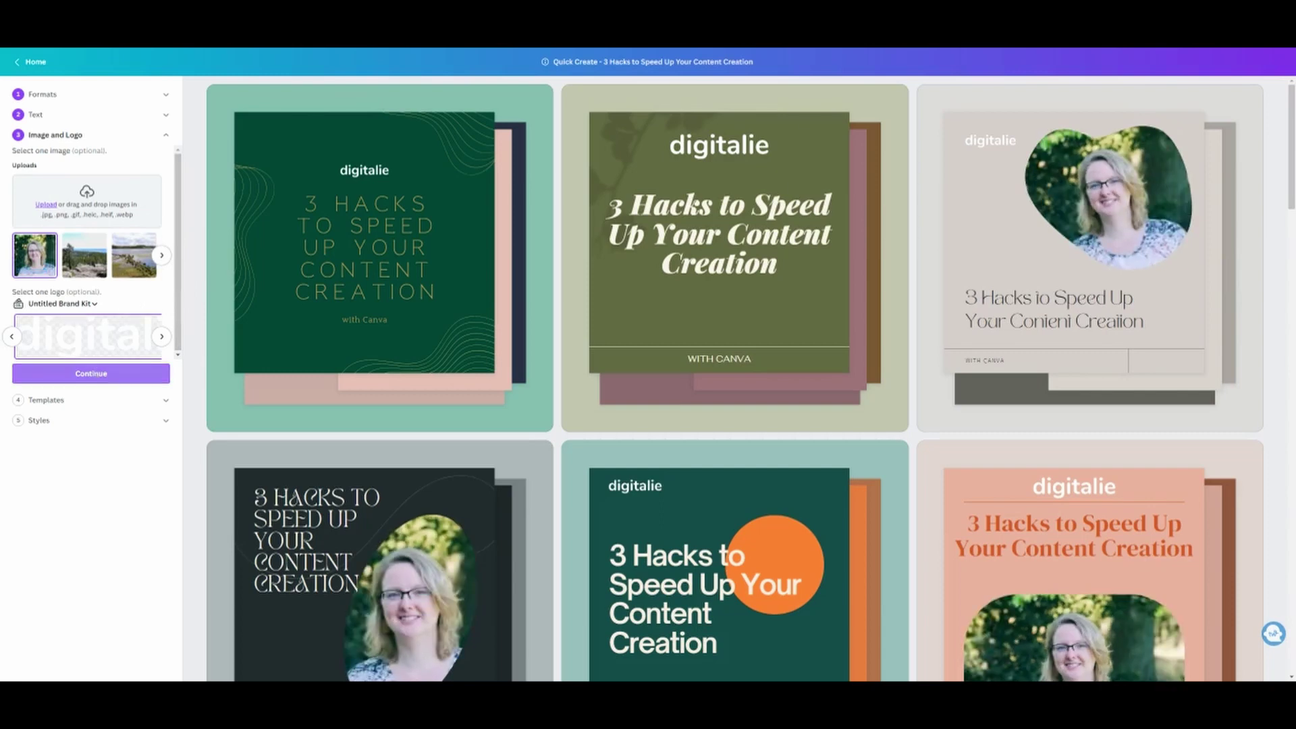
pyautogui.click(44, 373)
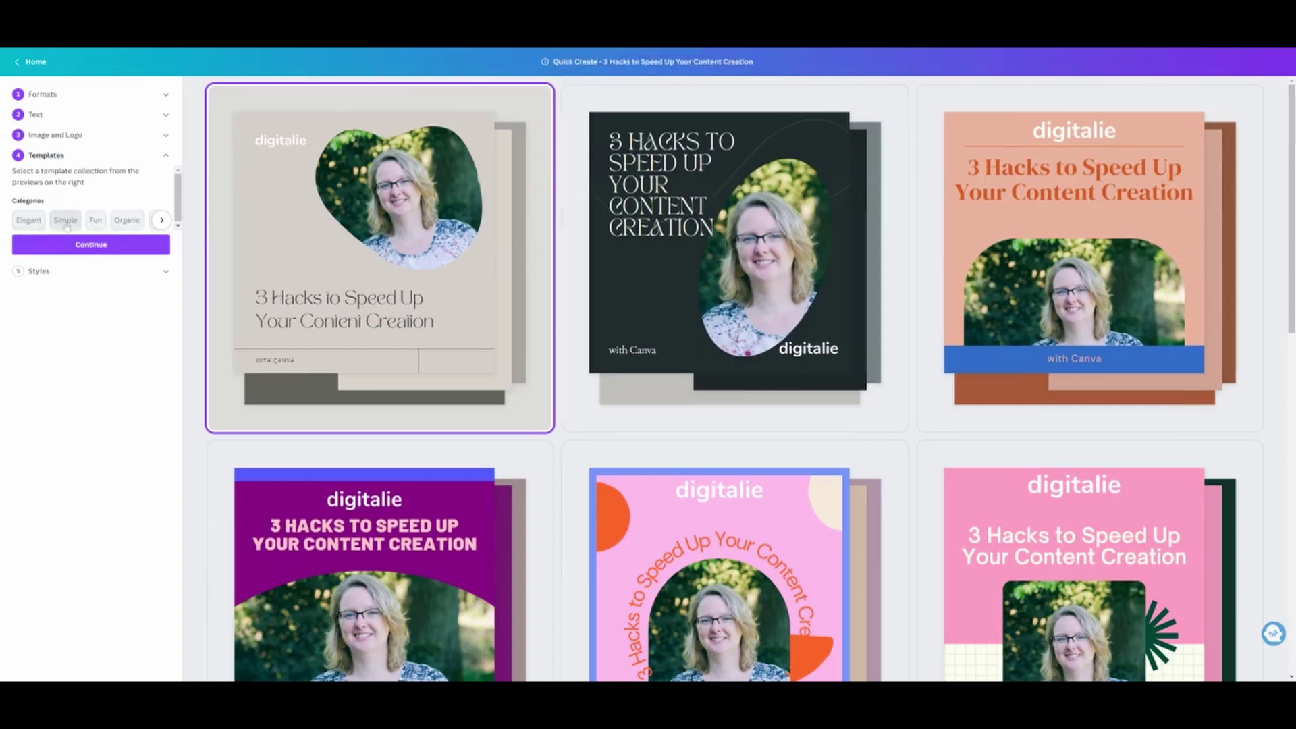
# Step: Choose the pink template collection with the arched headline and blue frame and continue to the styles stage
pyautogui.click(158, 226)
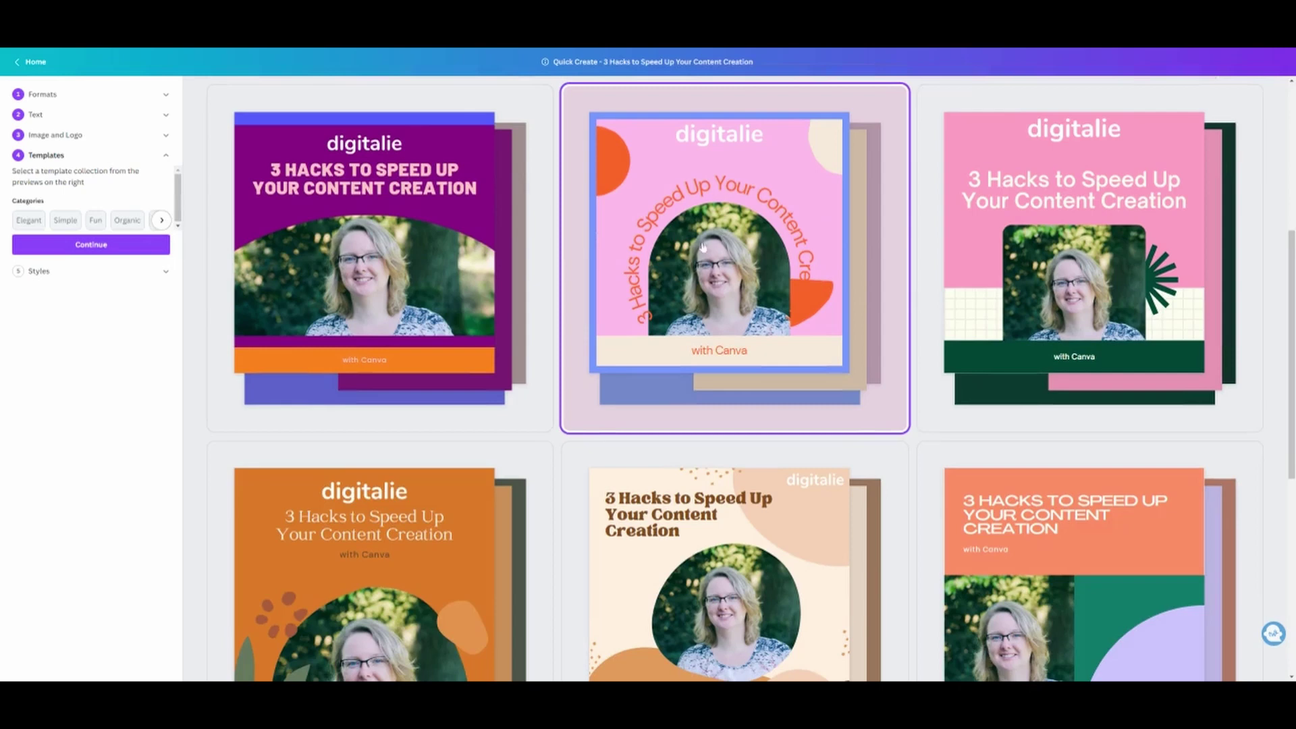
pyautogui.scroll(1, 740, 251)
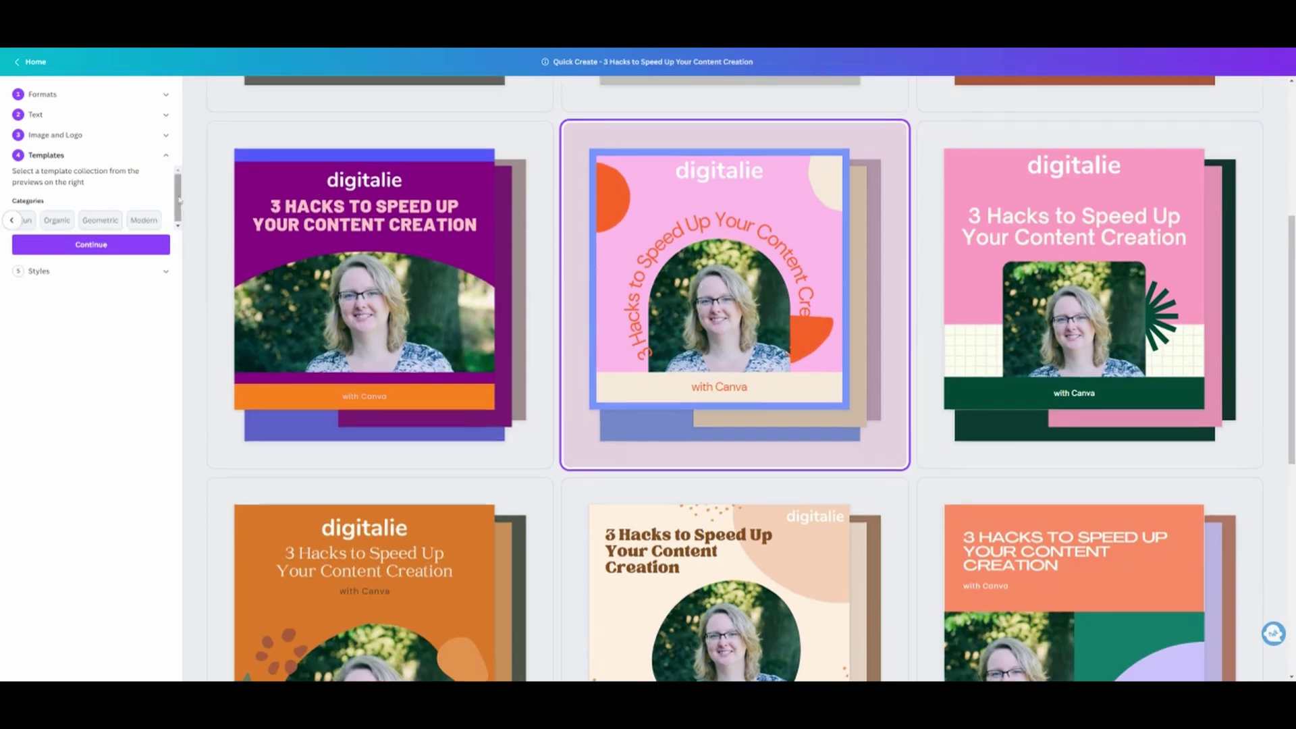
pyautogui.click(95, 246)
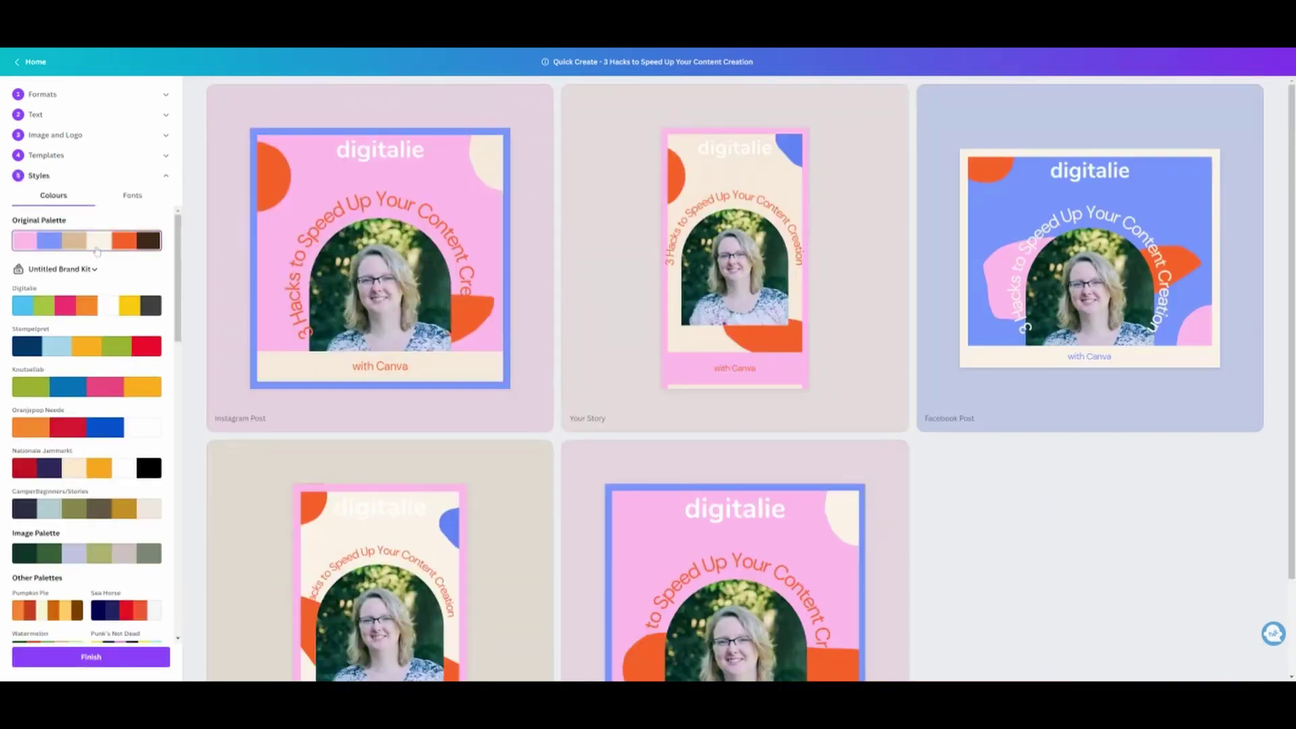
# Step: Apply the Digitalie brand palette to the designs and shuffle its colours until the backgrounds are orange
pyautogui.click(84, 308)
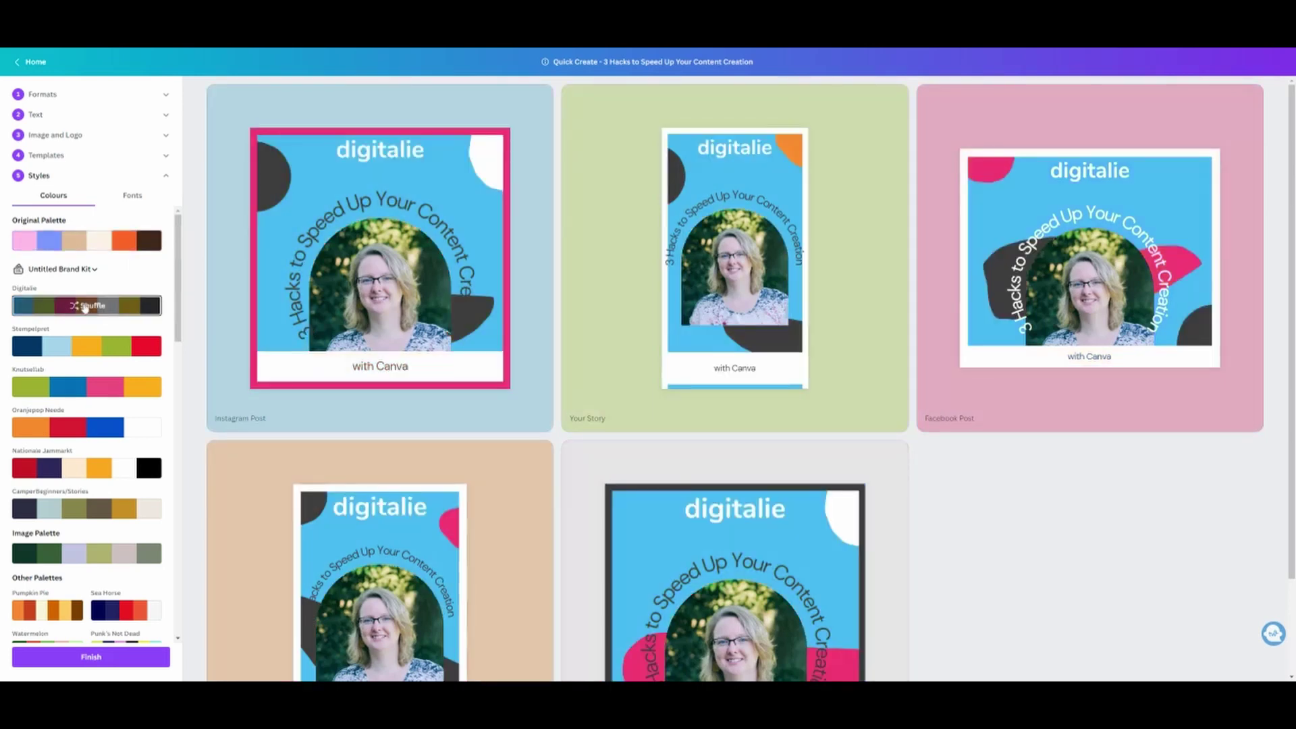
pyautogui.click(85, 308)
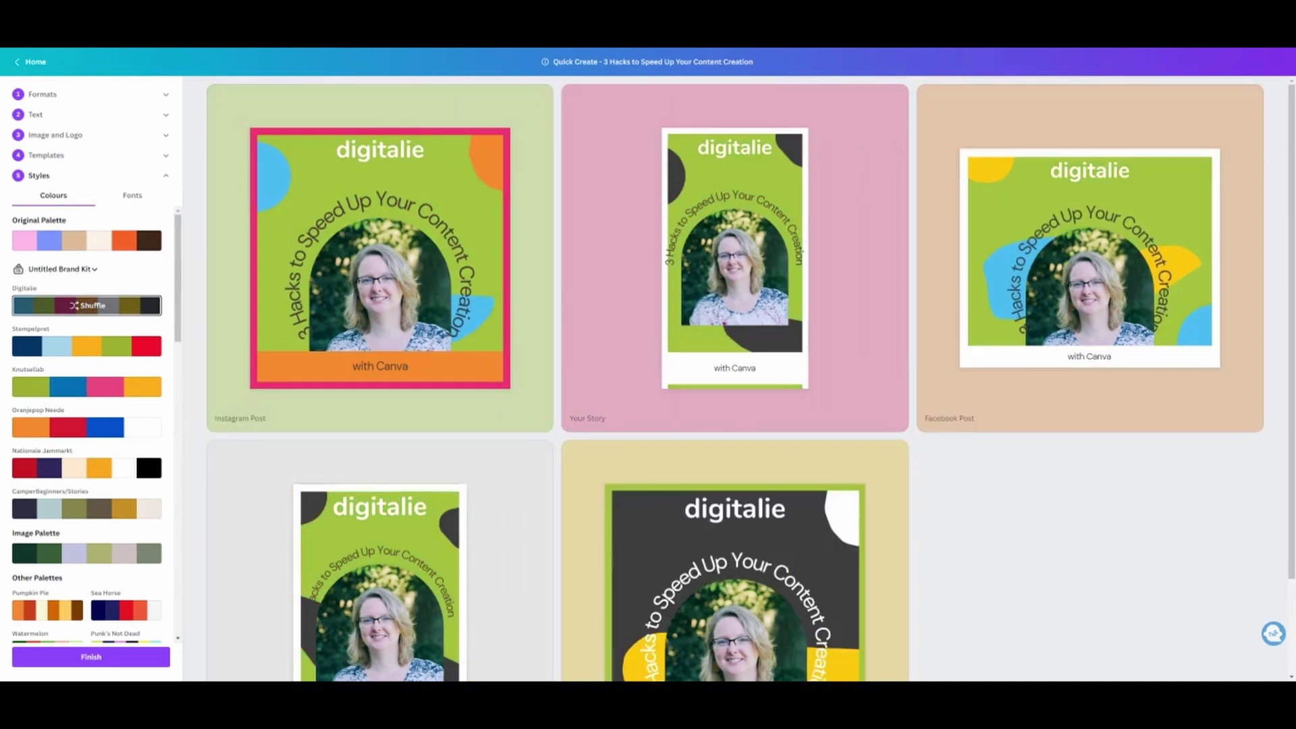
pyautogui.click(85, 308)
# Step: Apply the Sriracha font pairing from the brand kit to the designs and check the results across all formats
pyautogui.click(133, 197)
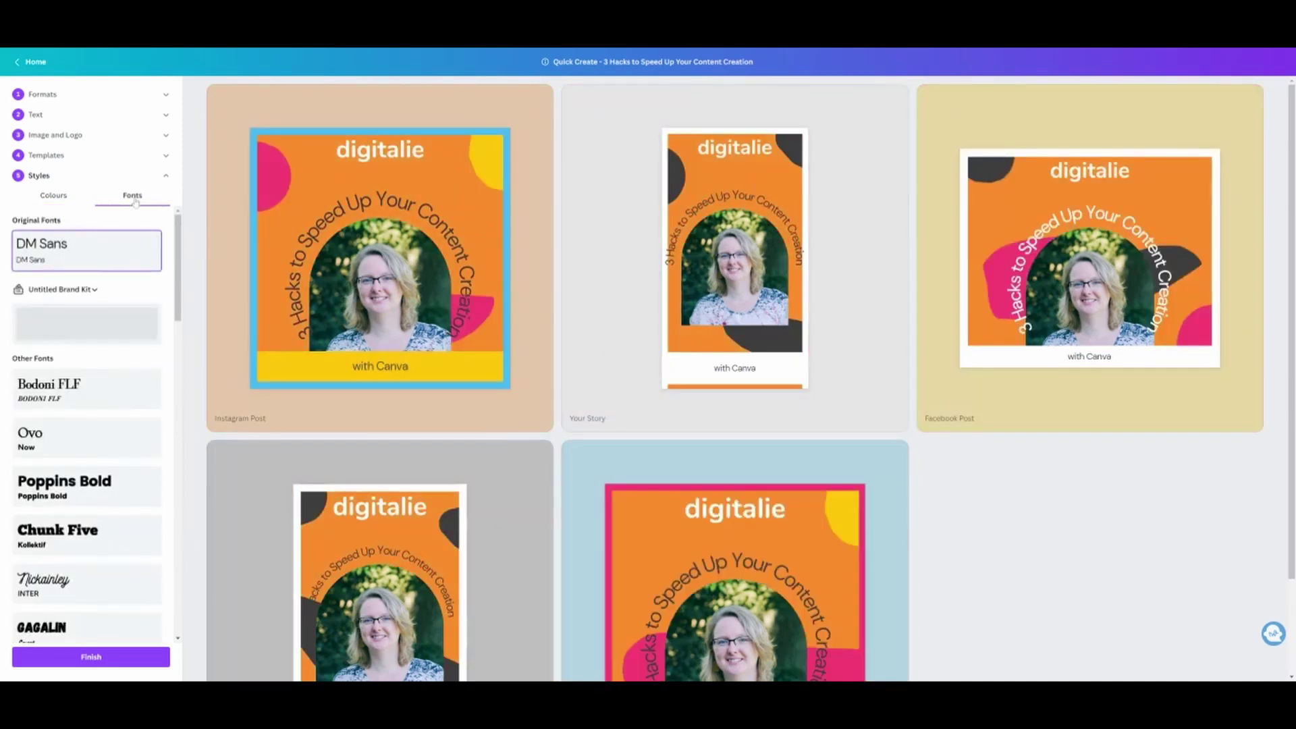
pyautogui.click(72, 325)
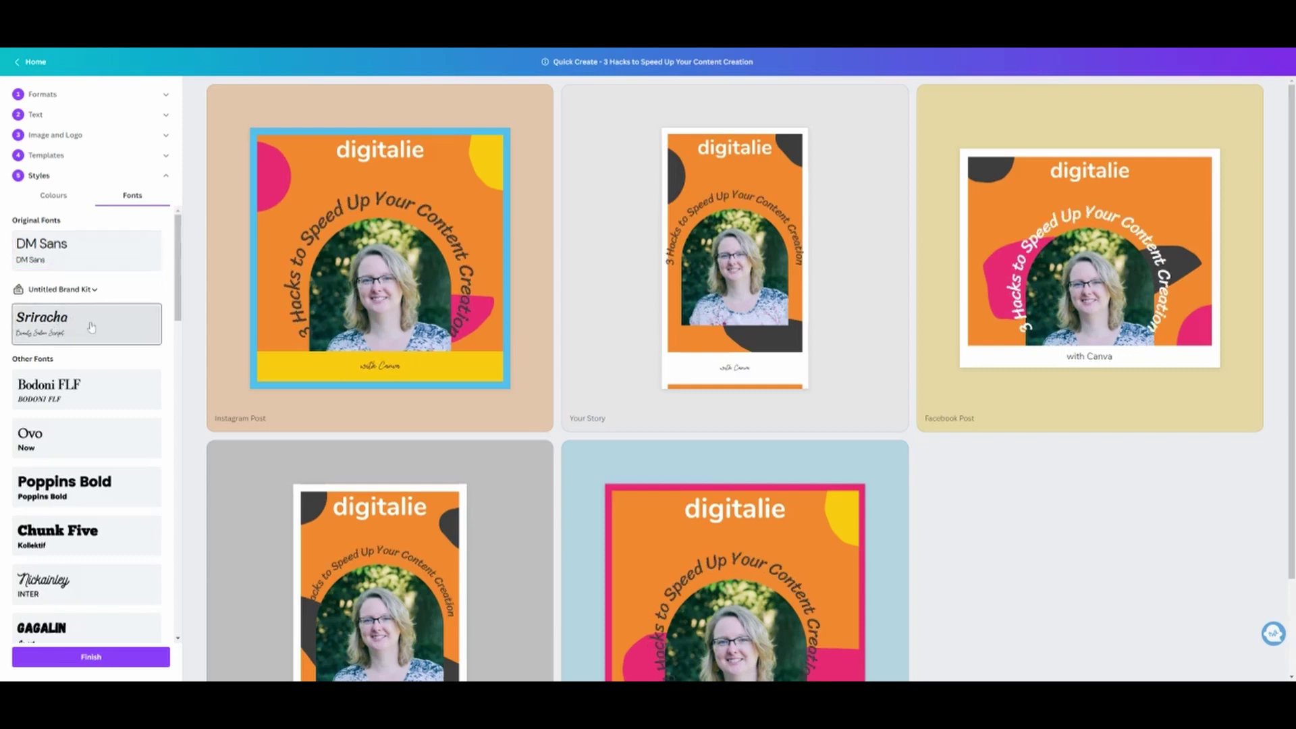
pyautogui.scroll(-2, 92, 327)
pyautogui.scroll(-2, 745, 584)
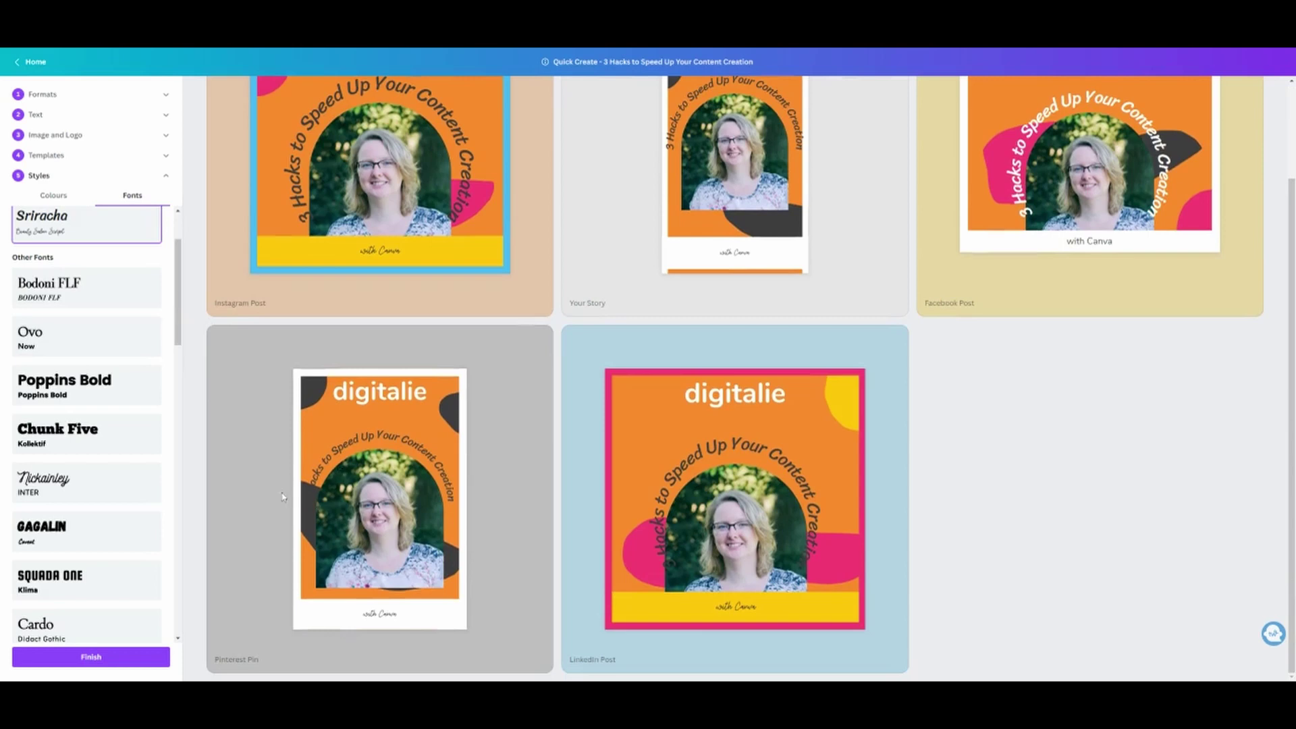
pyautogui.scroll(2, 32, 457)
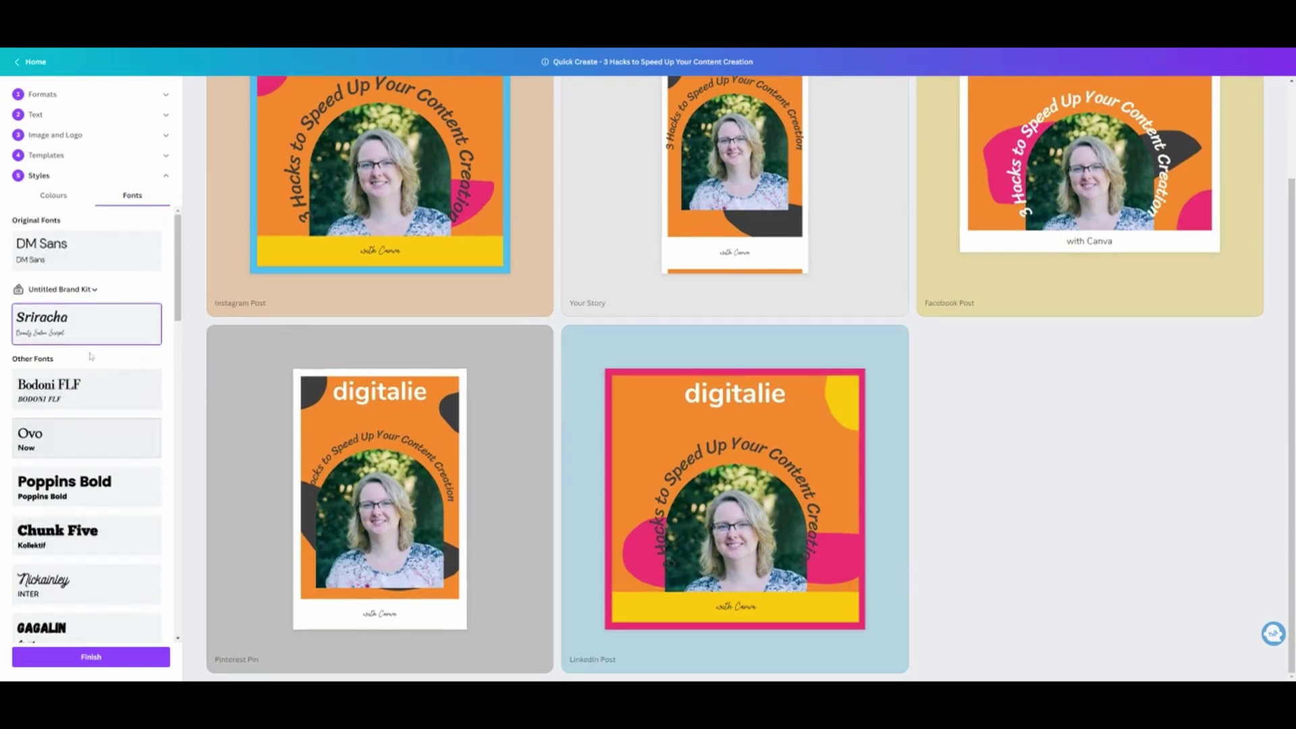
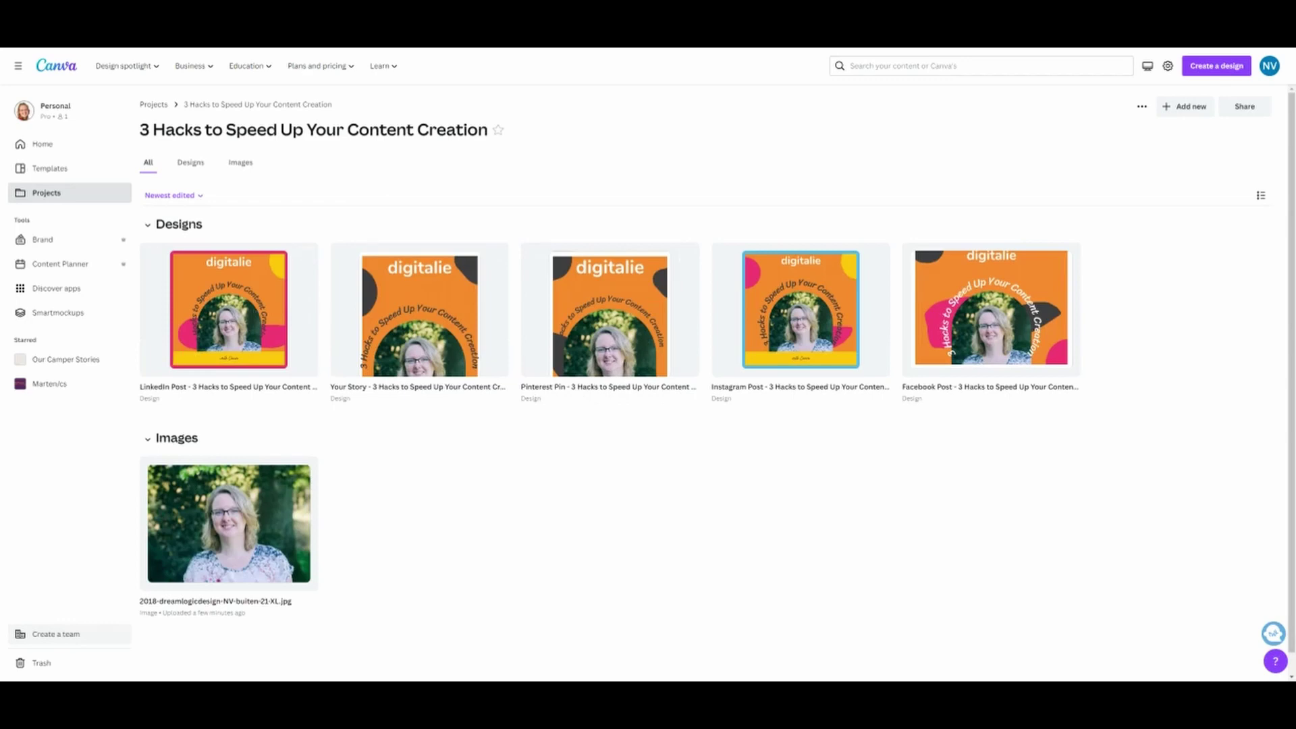
# Step: Open the generated LinkedIn Post design and recolour its curved headline white
pyautogui.click(228, 310)
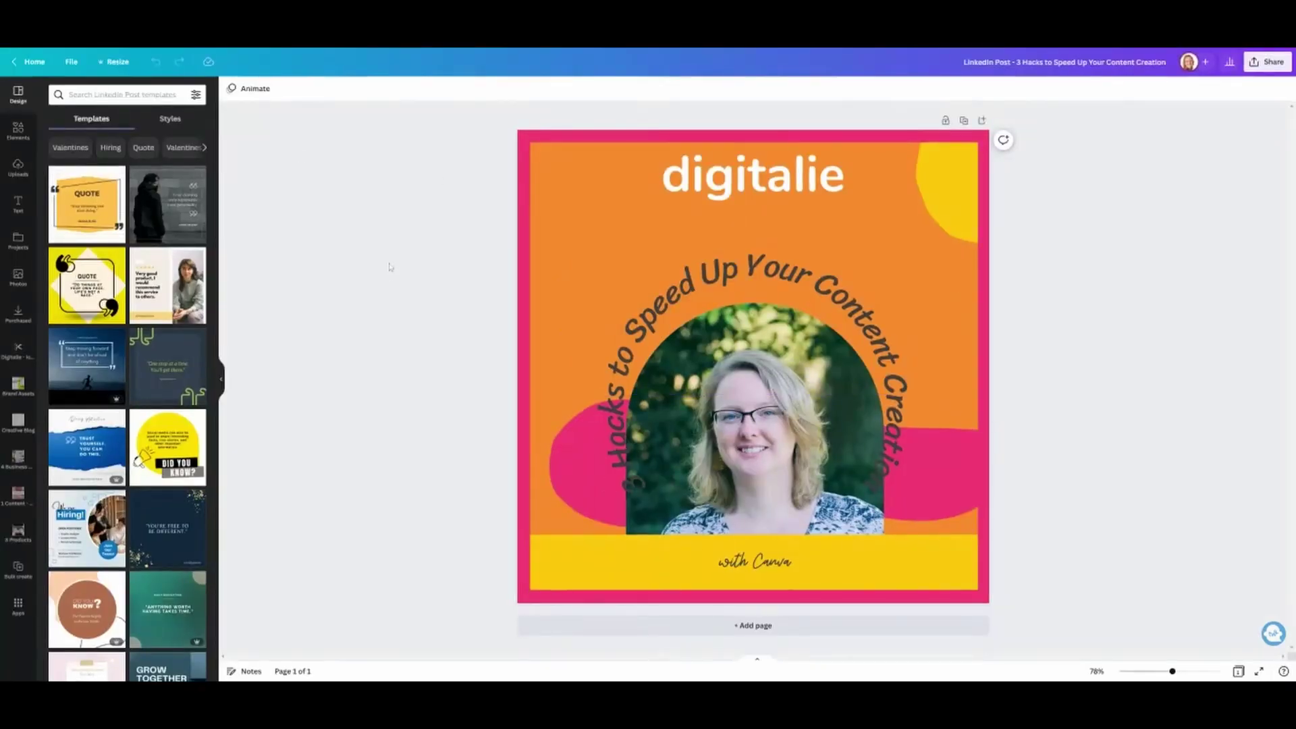
pyautogui.click(651, 323)
pyautogui.click(779, 351)
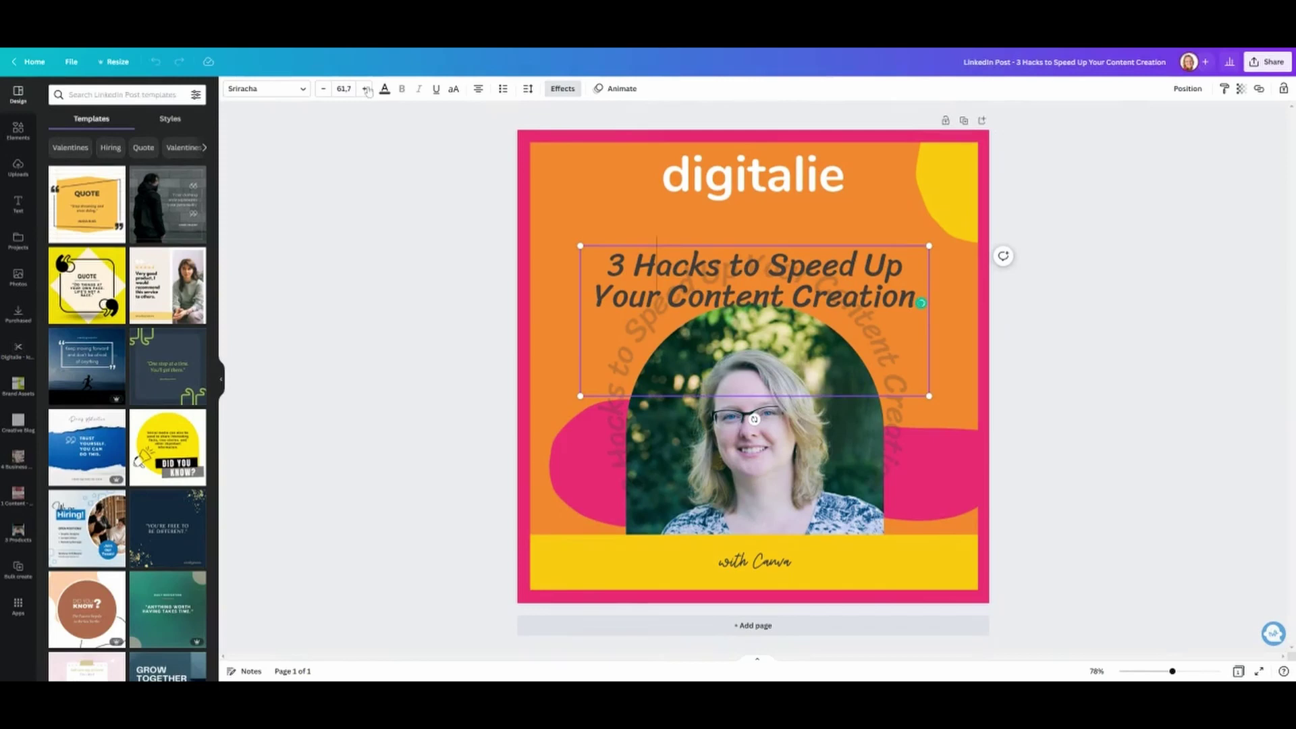
pyautogui.click(385, 89)
pyautogui.click(168, 222)
pyautogui.press('Escape')
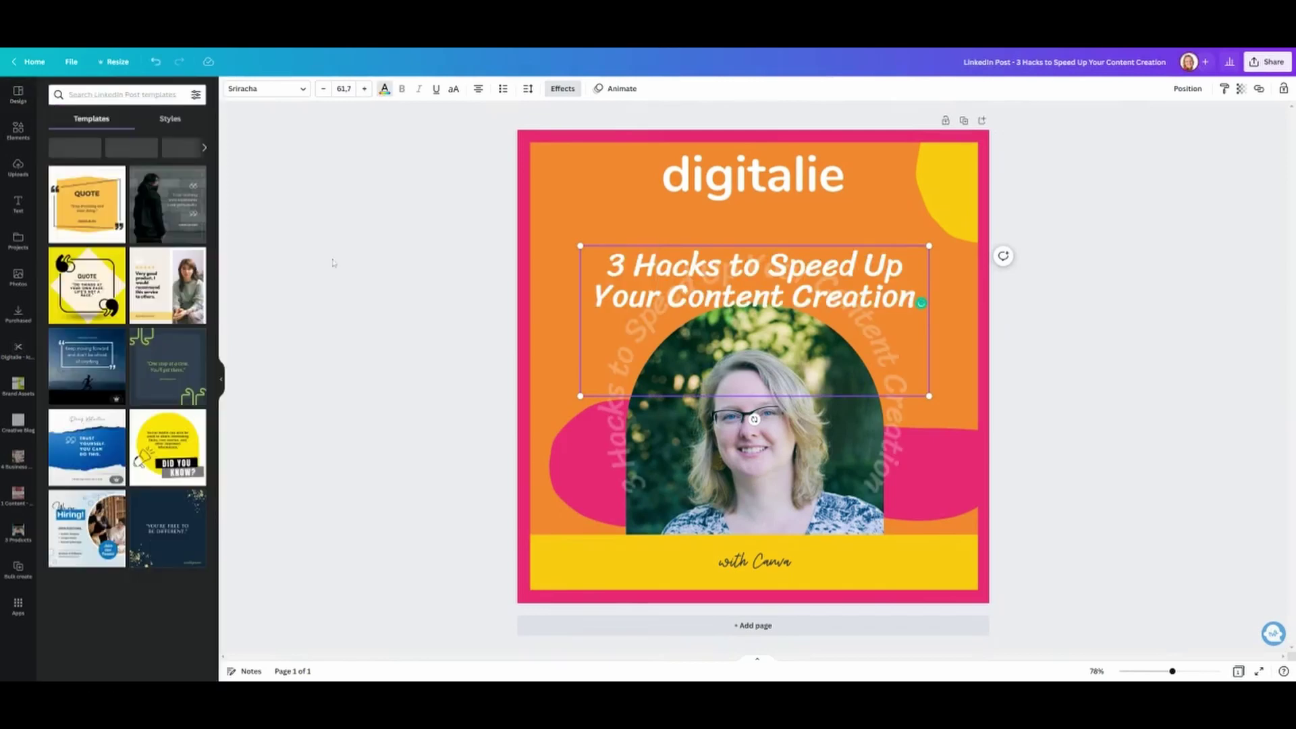
pyautogui.click(340, 293)
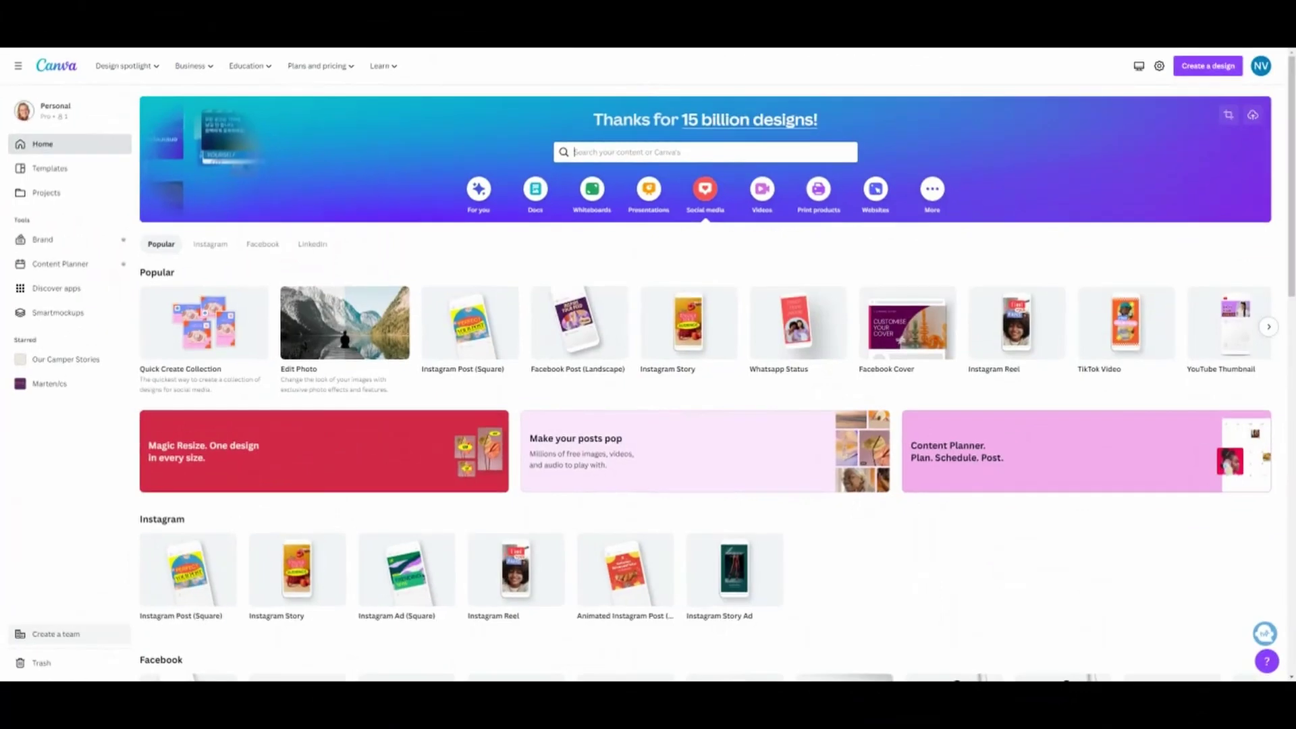
# Step: Search the templates for "pin", choose the Pinterest Pin format and create a blank Pinterest Pin
pyautogui.click(675, 152)
pyautogui.write('pin')
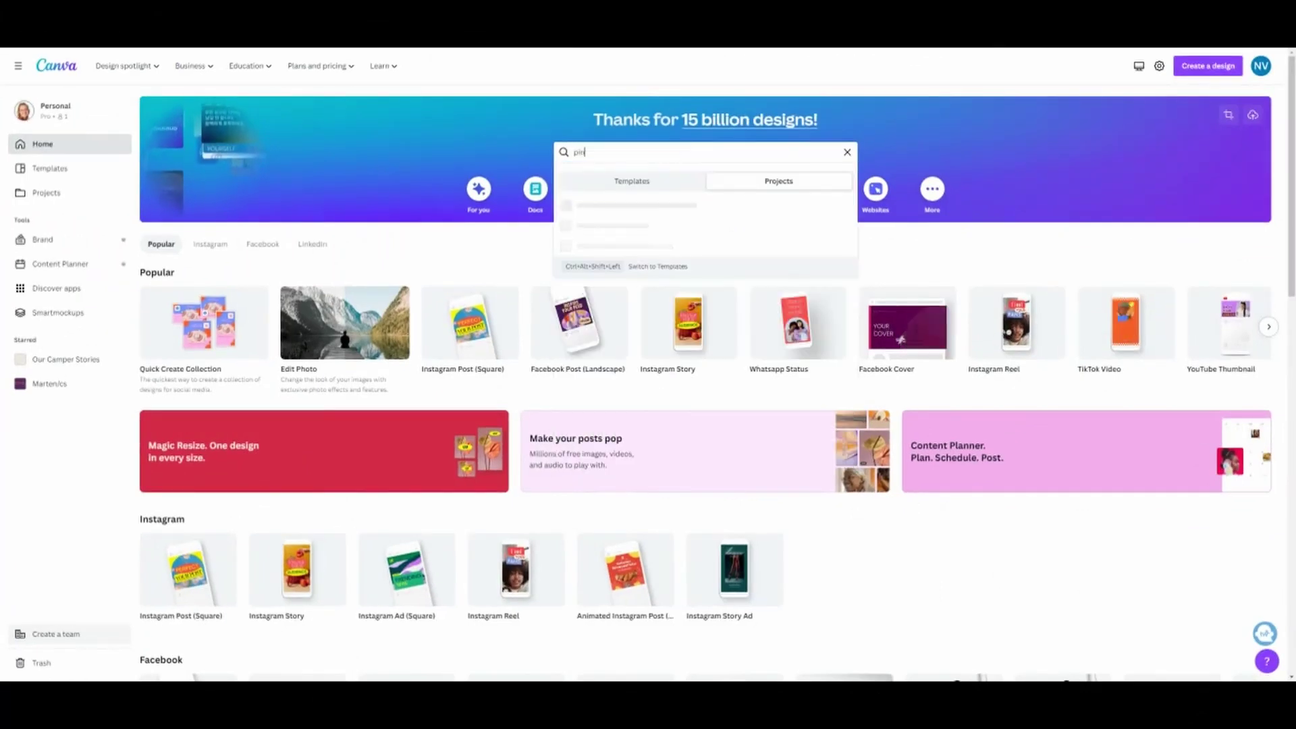
pyautogui.click(640, 184)
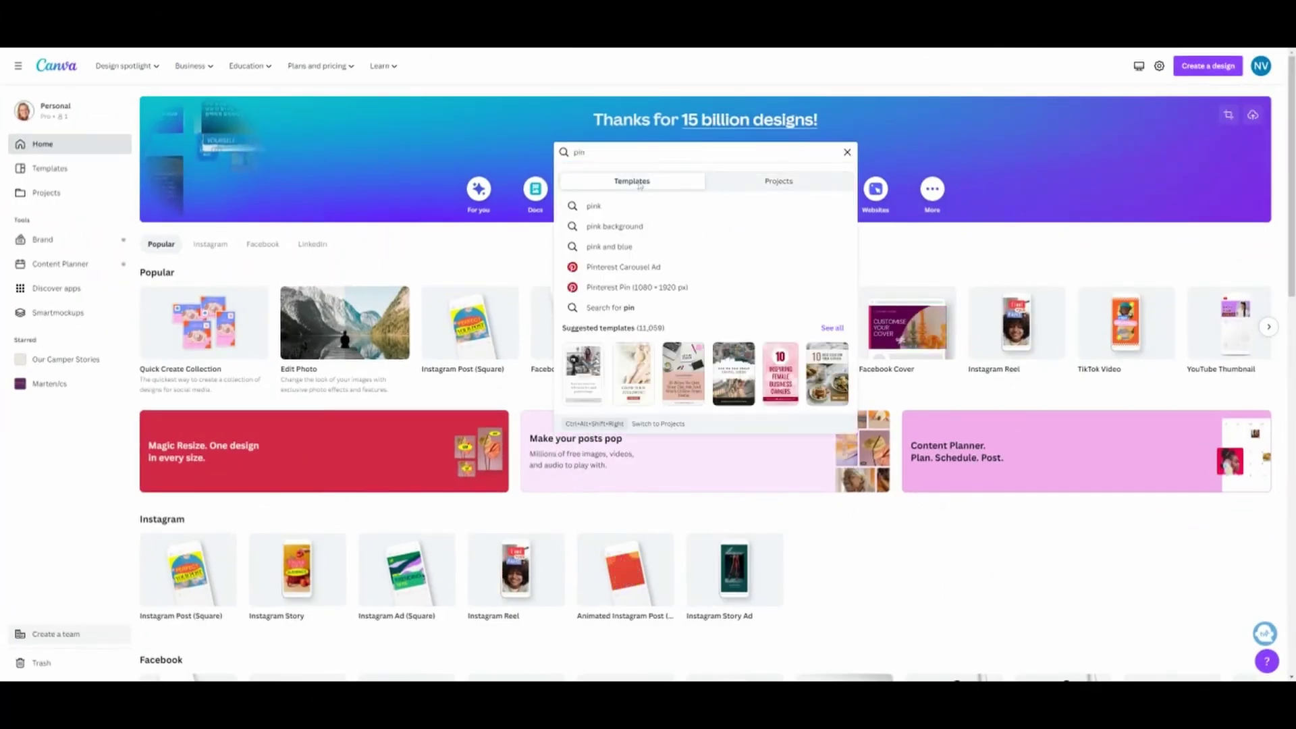
pyautogui.click(680, 291)
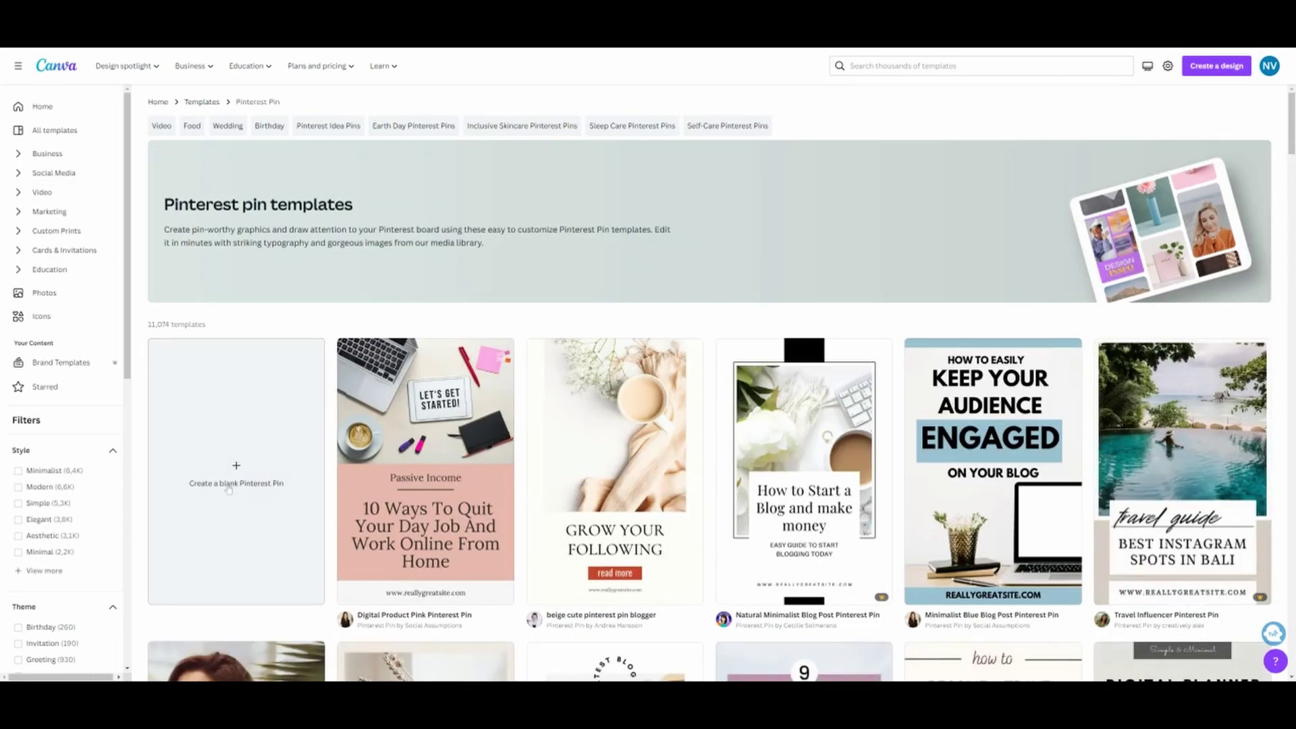
pyautogui.click(229, 486)
# Step: Apply the "10 Best Ideas for Your Kitchen" template to the first page and add a second page
pyautogui.scroll(-10, 124, 325)
pyautogui.scroll(-6, 124, 326)
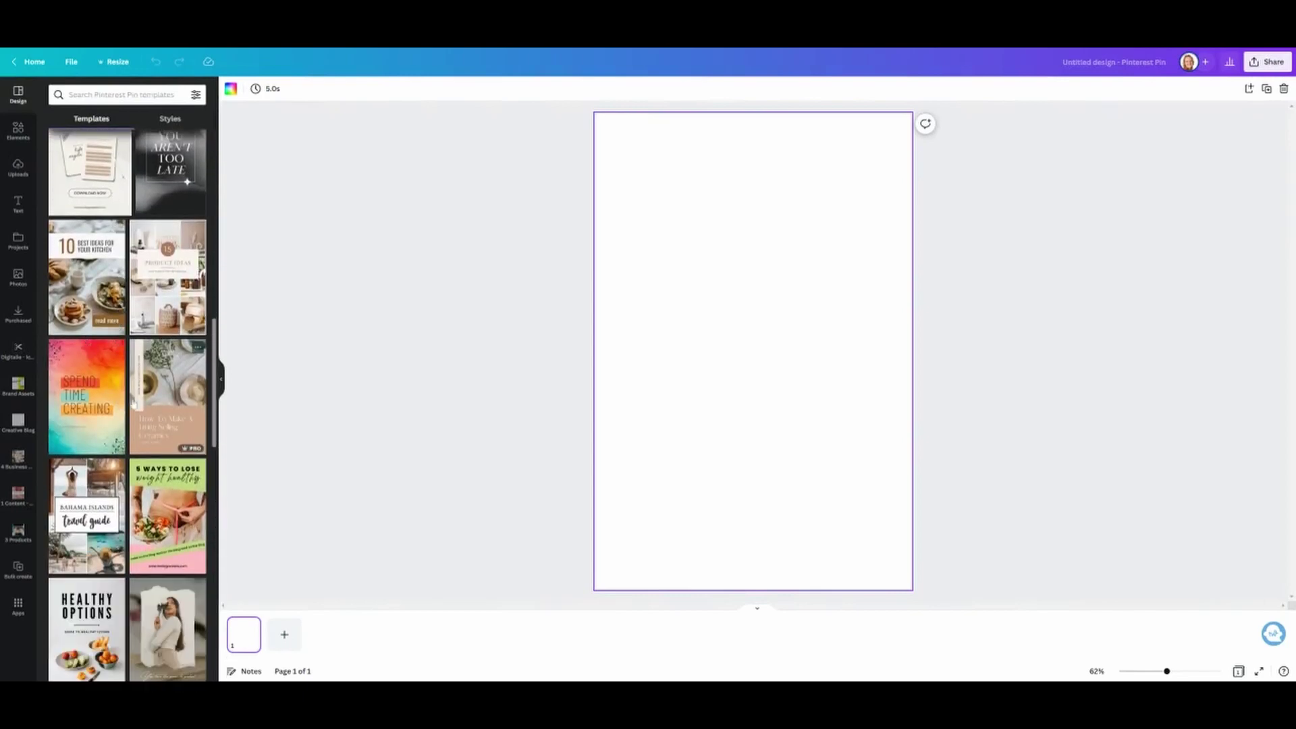
pyautogui.click(91, 295)
pyautogui.click(284, 634)
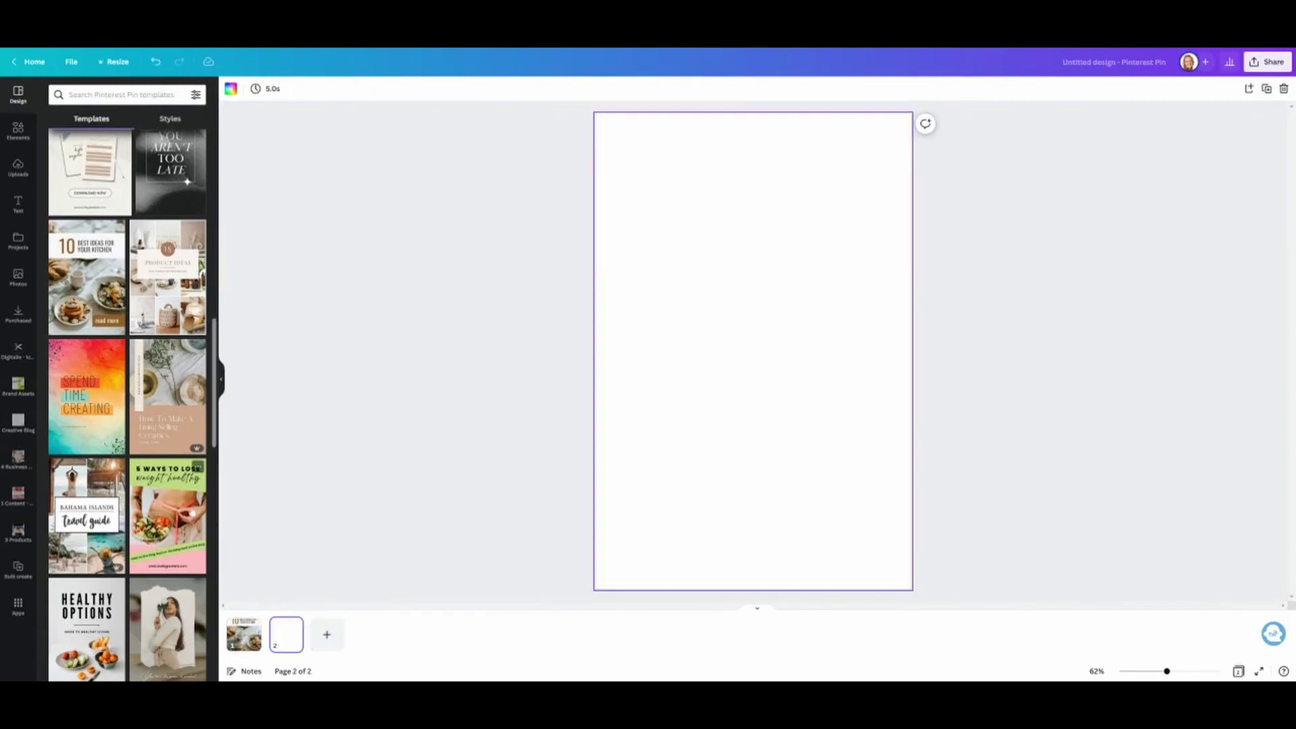
# Step: Apply the "Online Course Bootcamp Free Module" template to the second page and add a third page
pyautogui.scroll(-5, 187, 508)
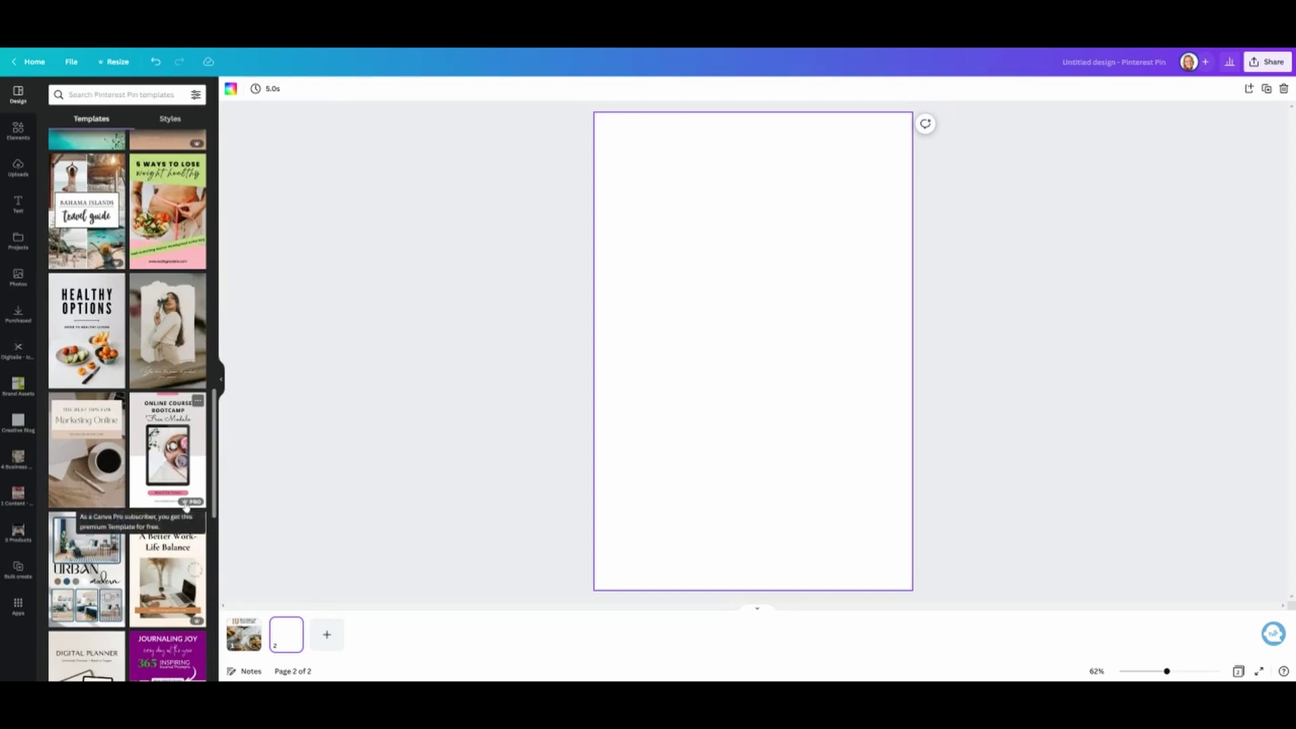
pyautogui.scroll(-2, 188, 507)
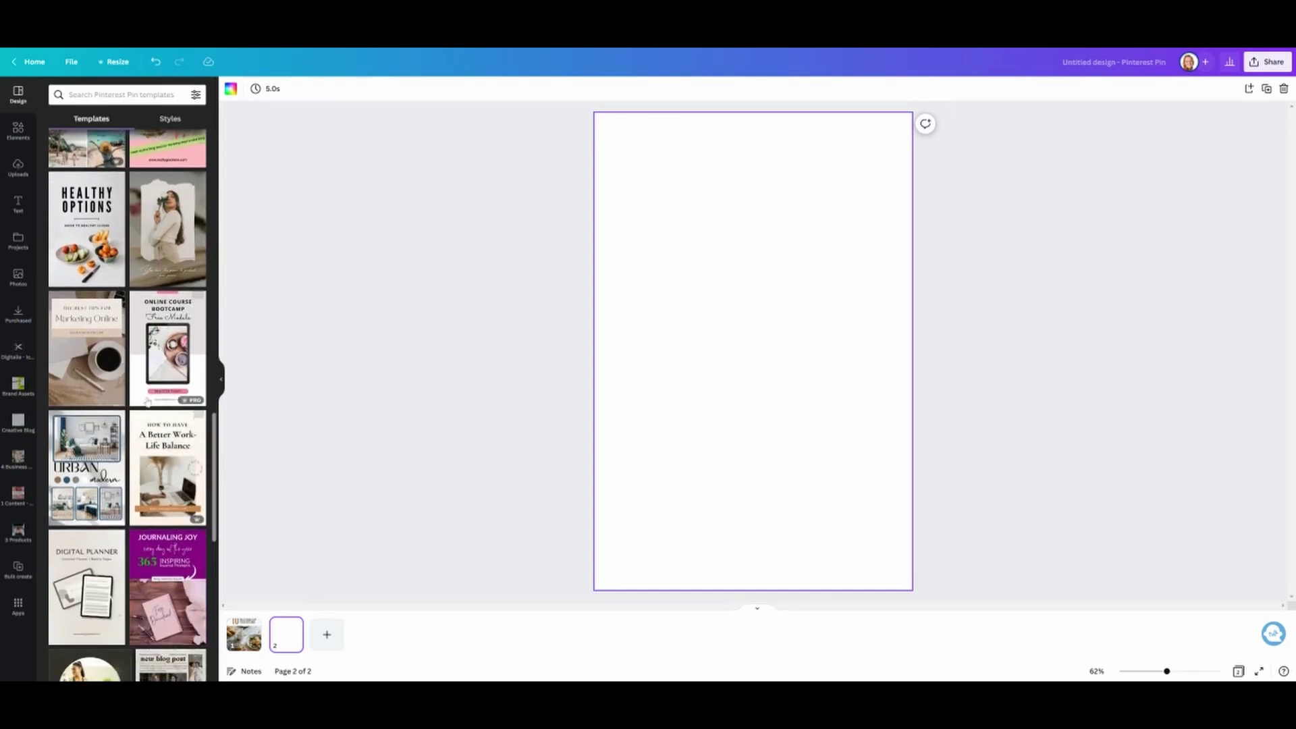
pyautogui.click(160, 382)
pyautogui.click(327, 635)
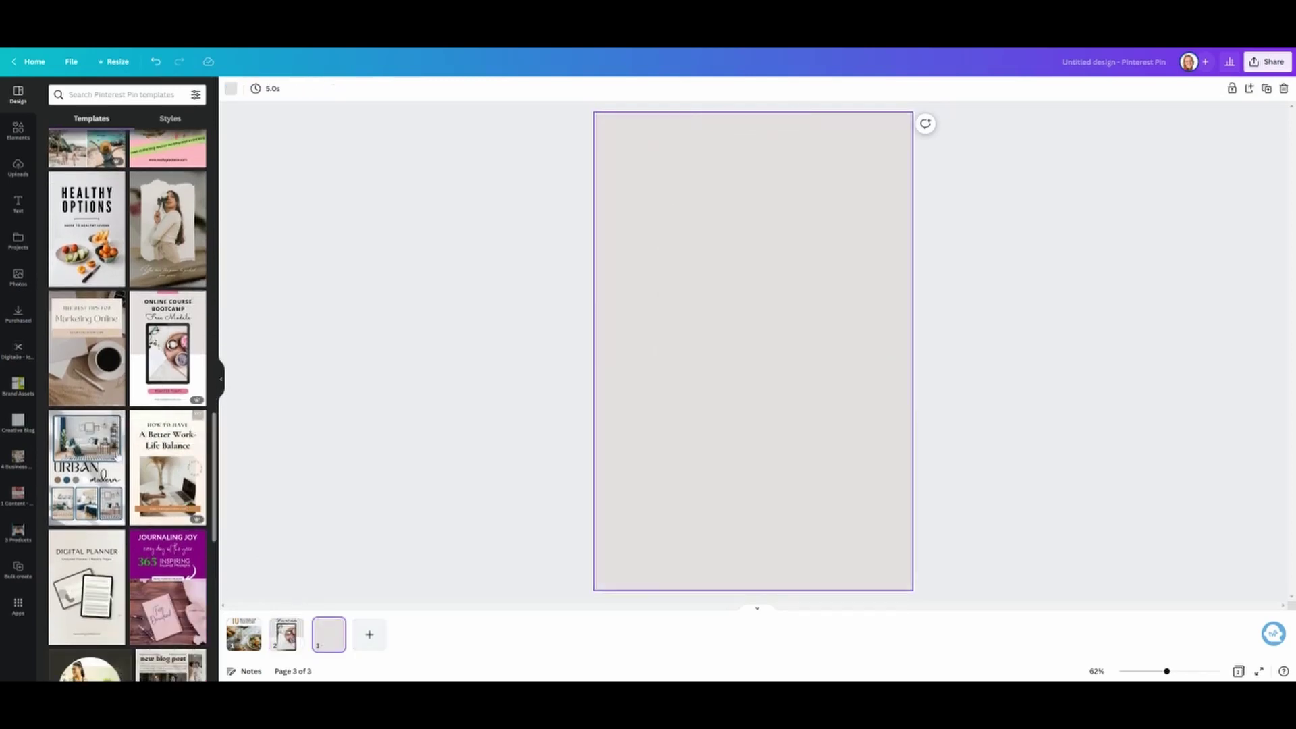
# Step: Apply the dark "12 Tips for maintaining a healthy diet" template to the third page and add a fourth page
pyautogui.scroll(-6, 118, 425)
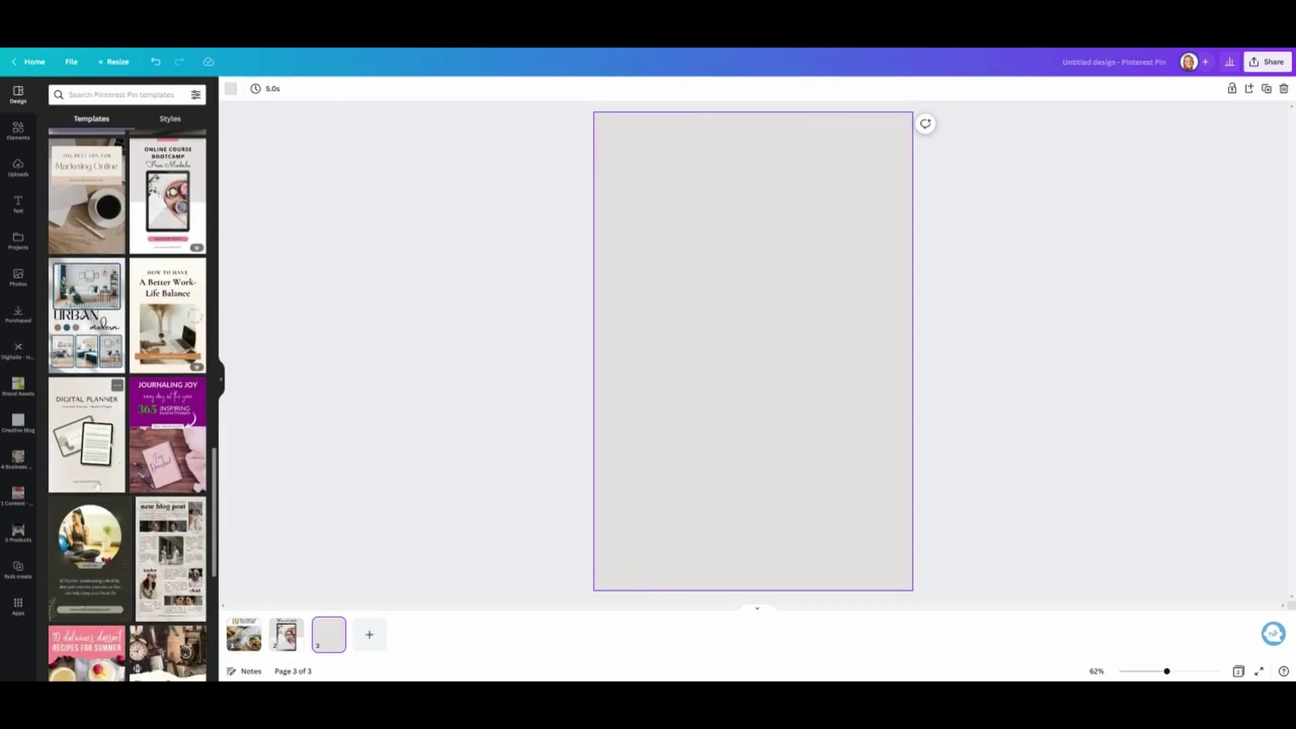
pyautogui.click(87, 434)
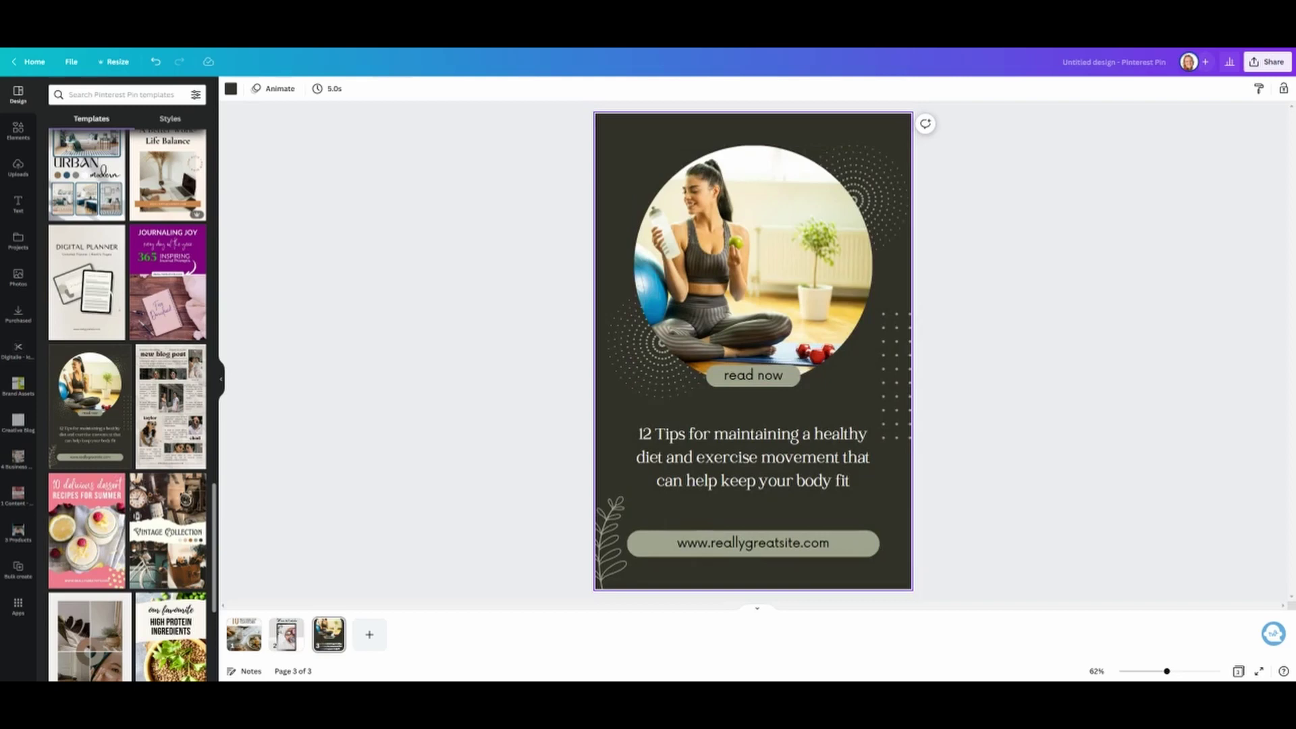
pyautogui.click(383, 634)
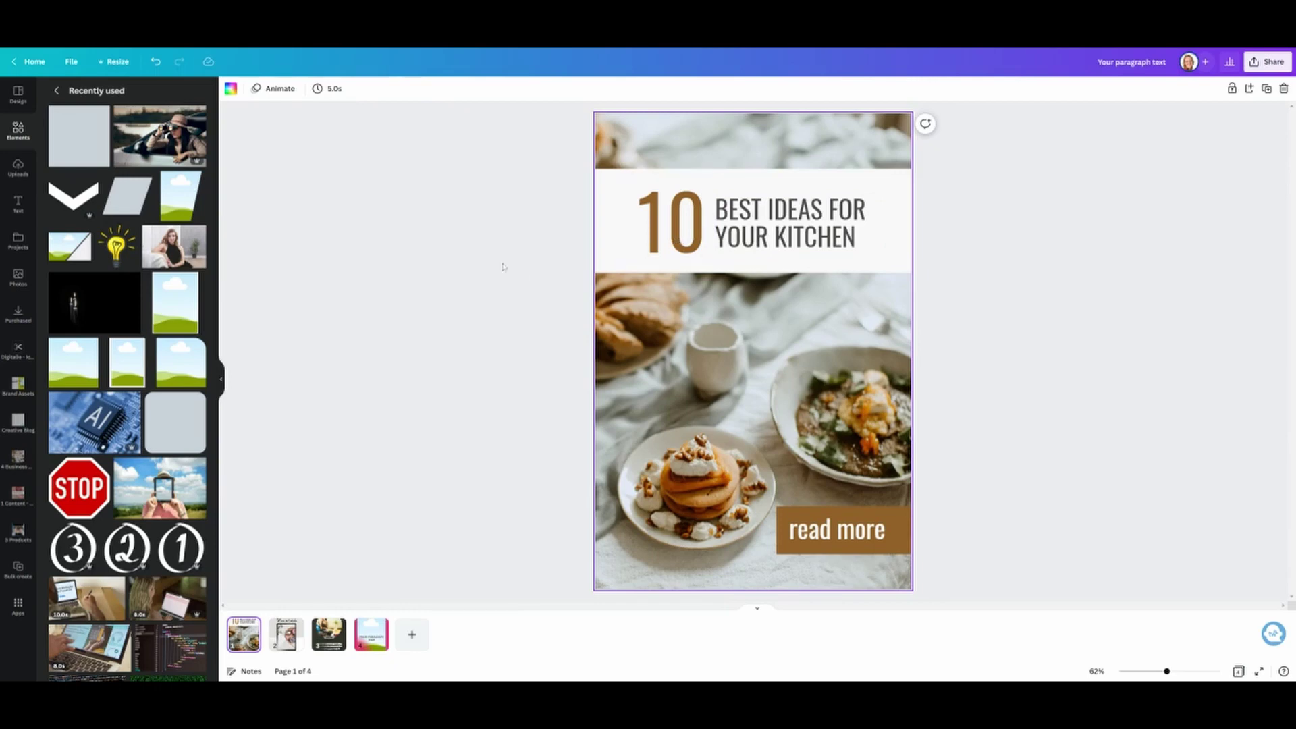
# Step: Apply the Digitalie colour palette and the brand fonts to the kitchen ideas page
pyautogui.click(17, 95)
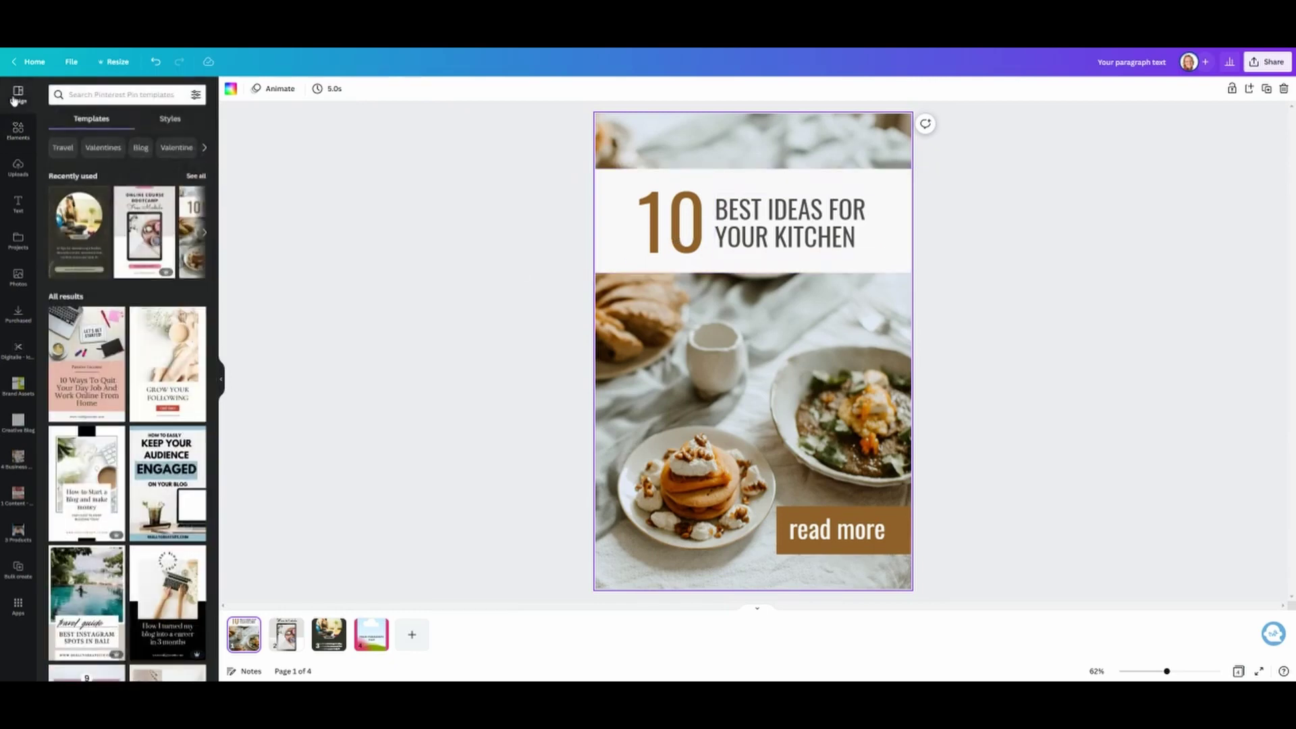
pyautogui.click(177, 119)
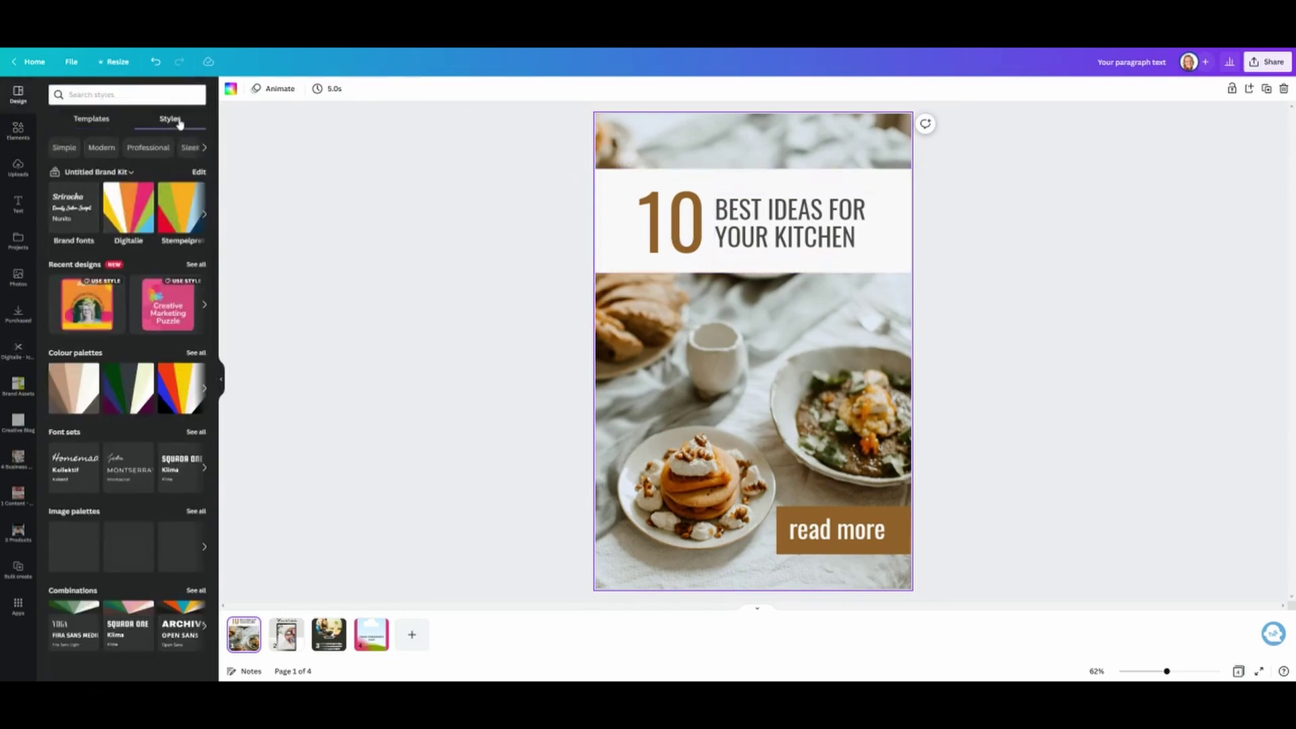
pyautogui.click(133, 213)
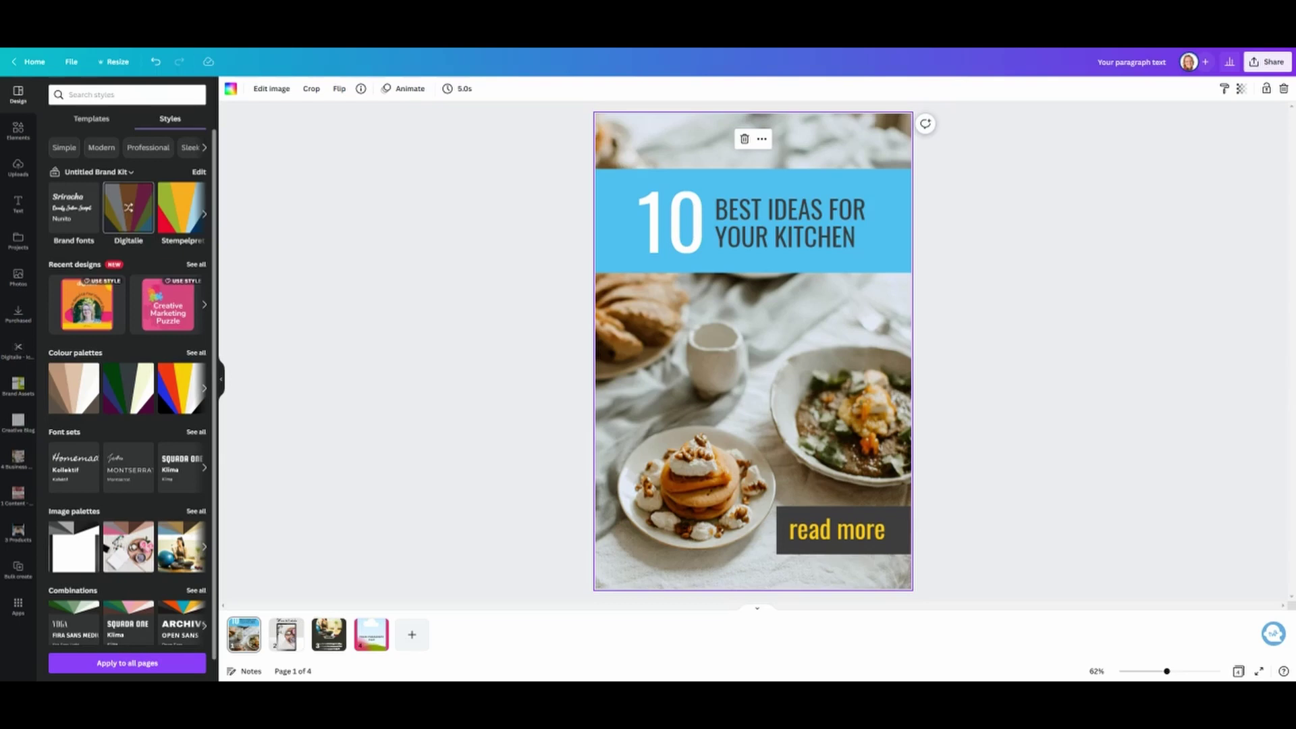
pyautogui.click(73, 208)
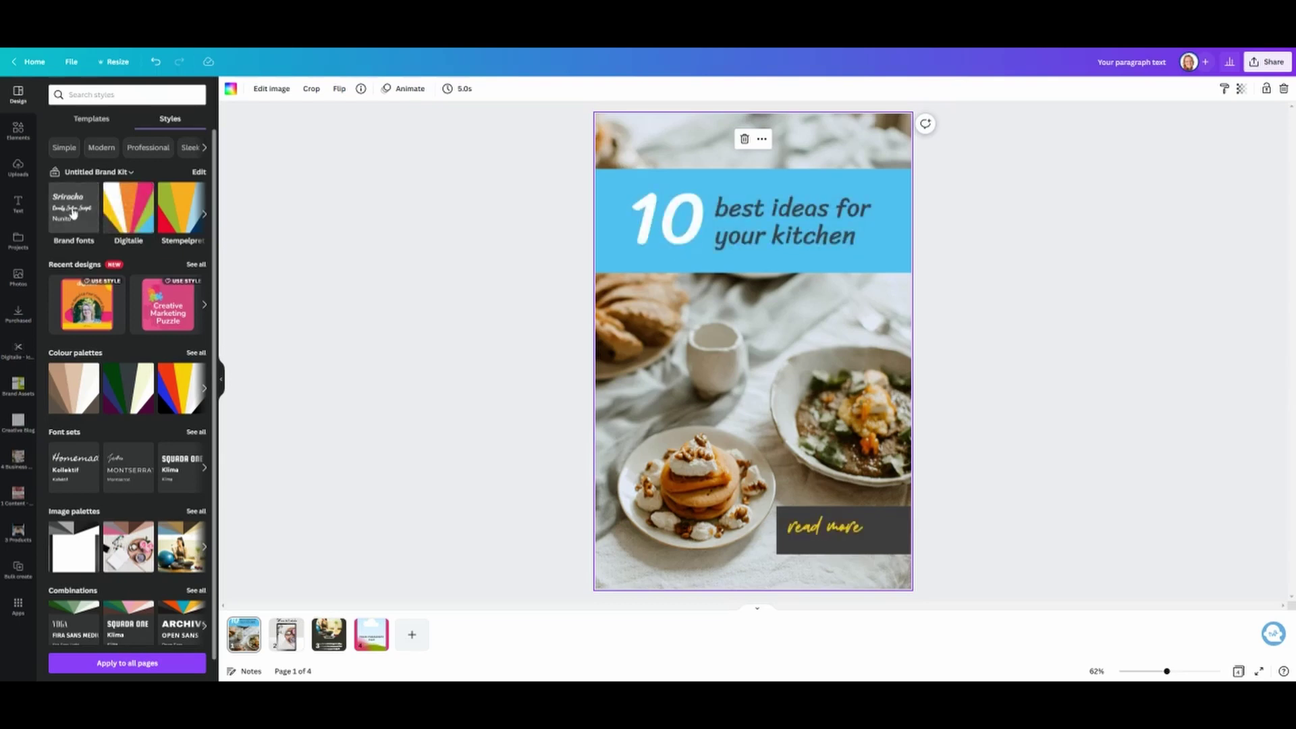
# Step: Change the font of the large "10" to Nunito and widen its text box so both digits fit on one line
pyautogui.click(671, 228)
pyautogui.click(267, 89)
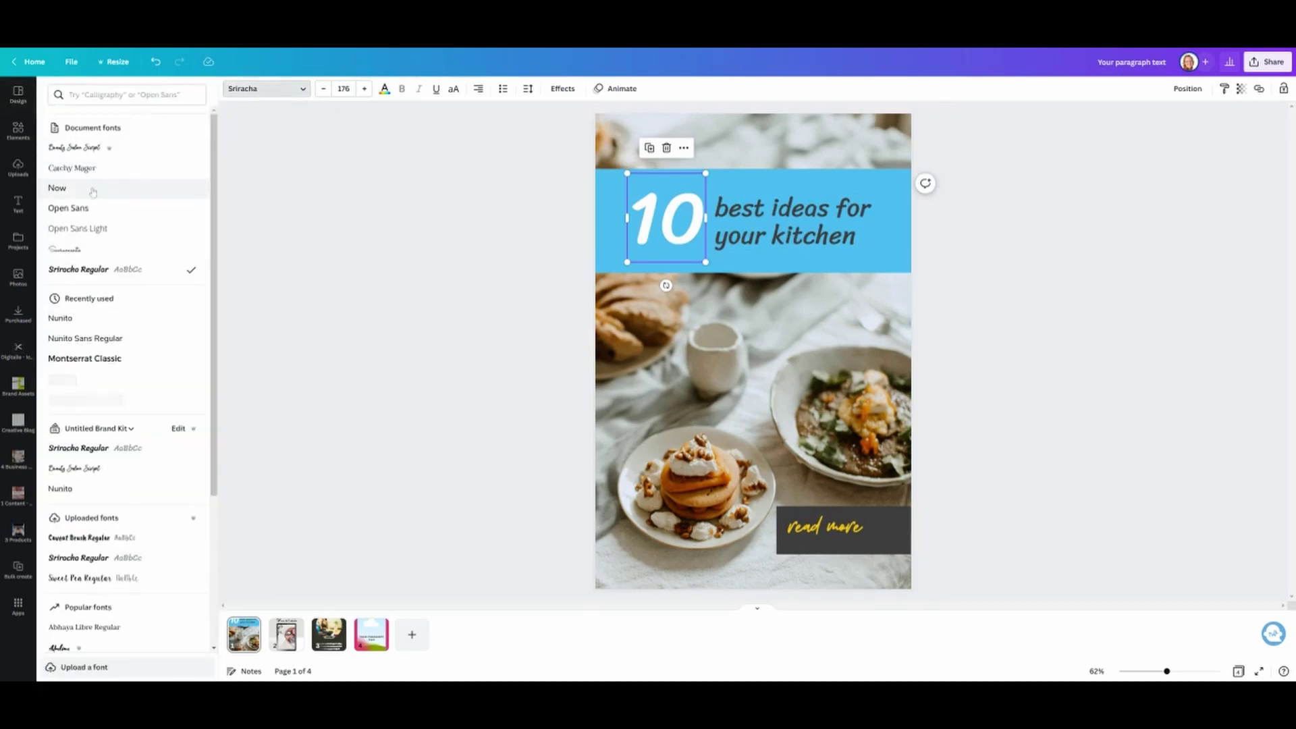
pyautogui.click(100, 320)
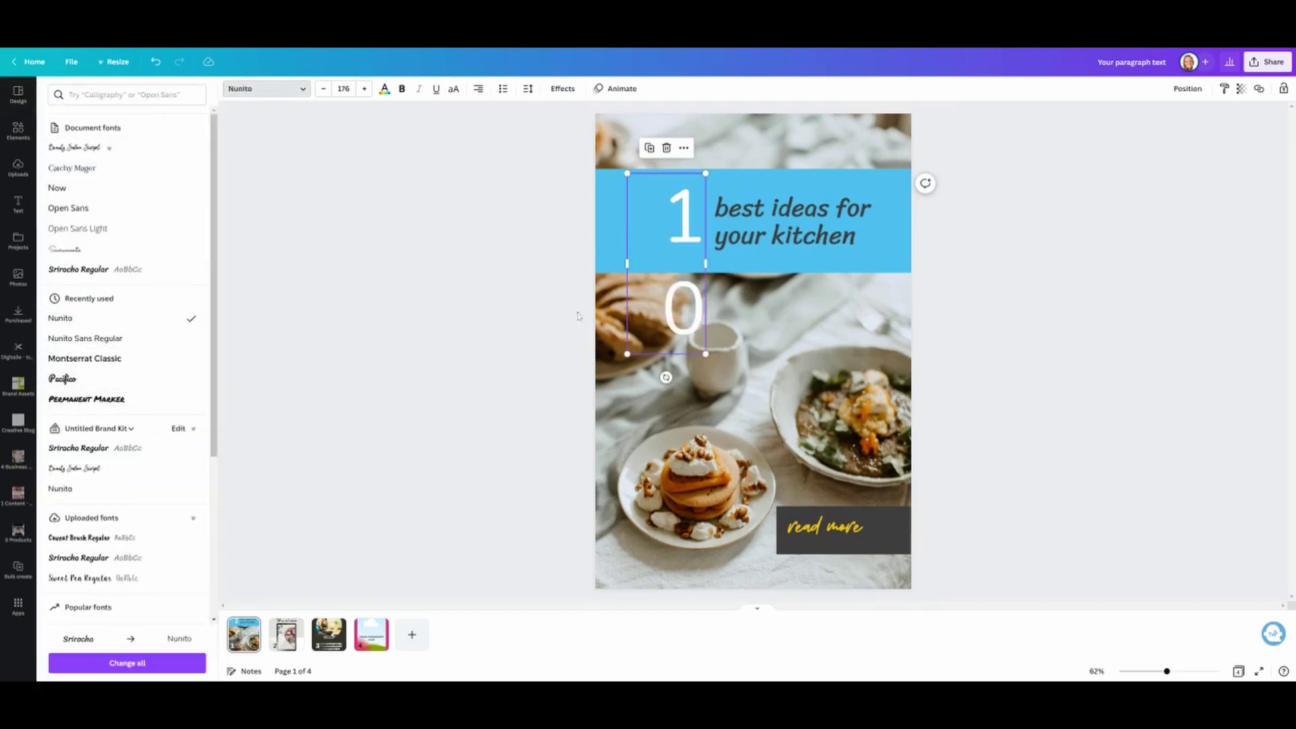
pyautogui.moveTo(627, 263); pyautogui.dragTo(608, 263)
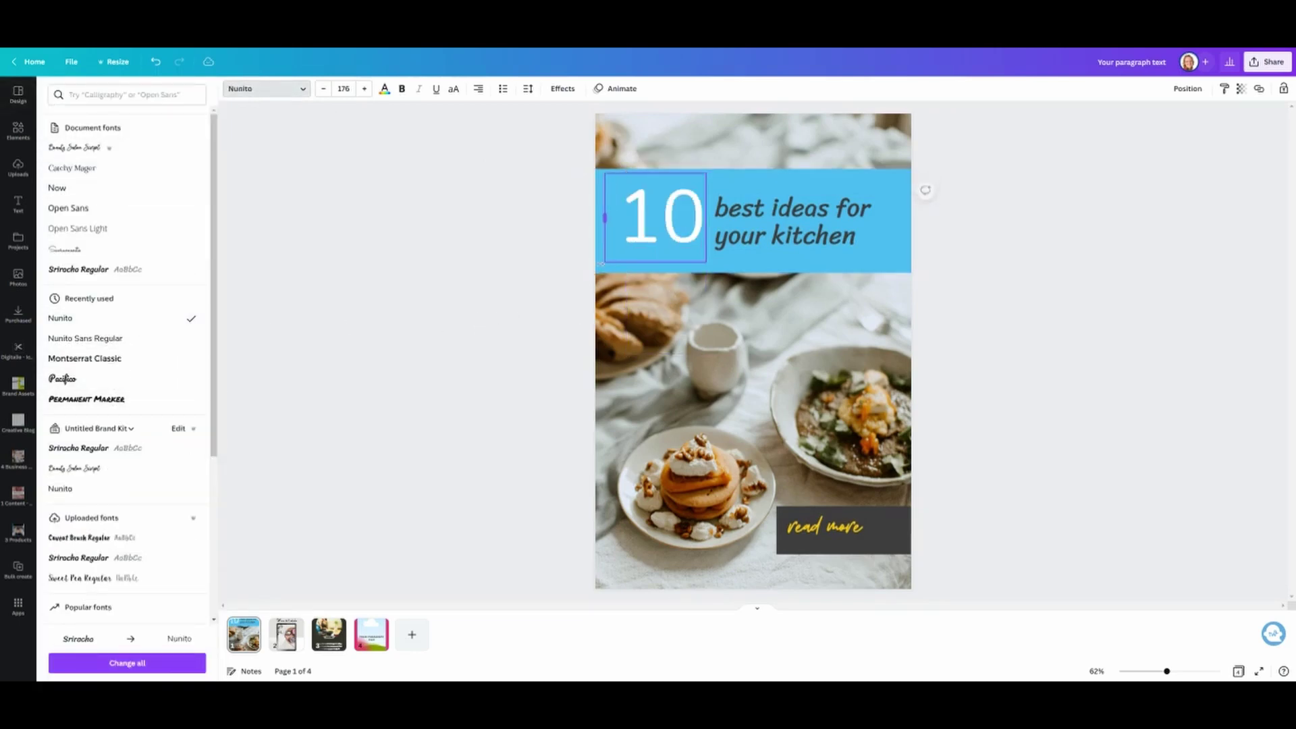
# Step: Enlarge "best ideas for your kitchen" to size 64, centre it vertically in the blue band, and adjust the position of "read more"
pyautogui.click(797, 223)
pyautogui.click(344, 89)
pyautogui.click(508, 331)
pyautogui.click(507, 331)
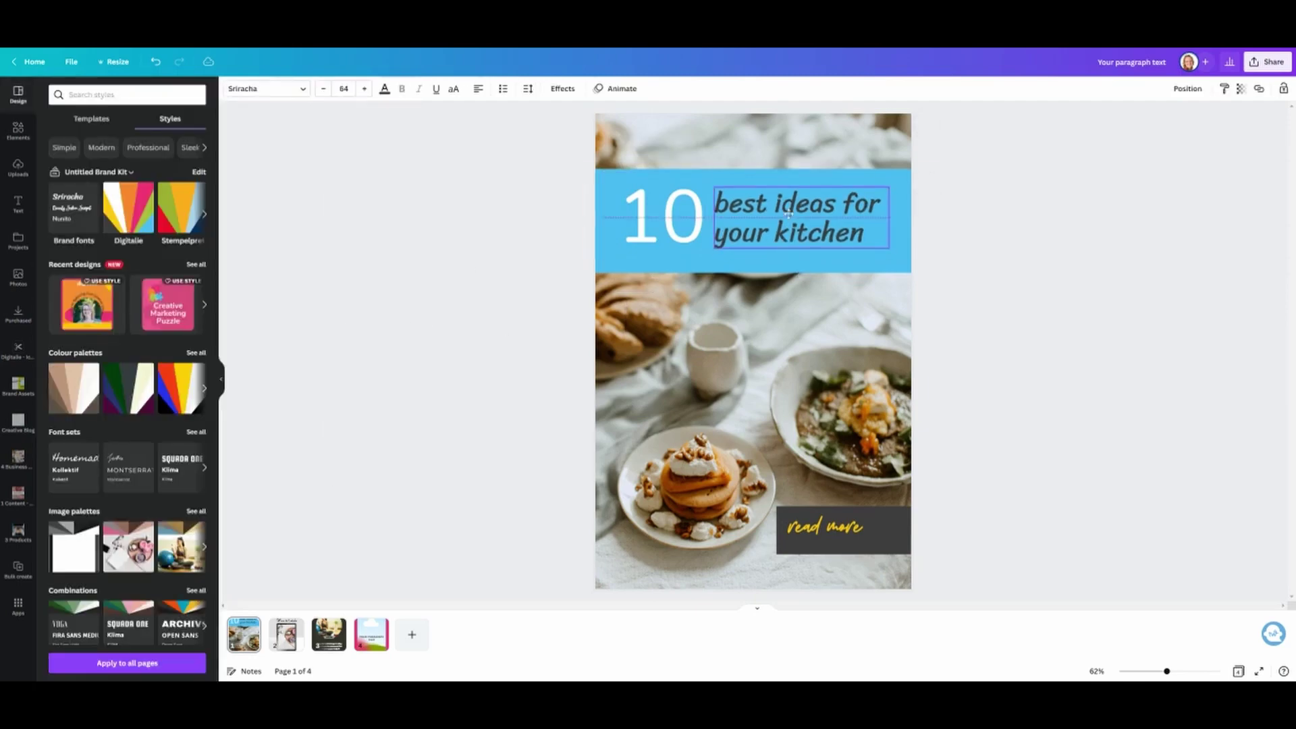
pyautogui.click(856, 536)
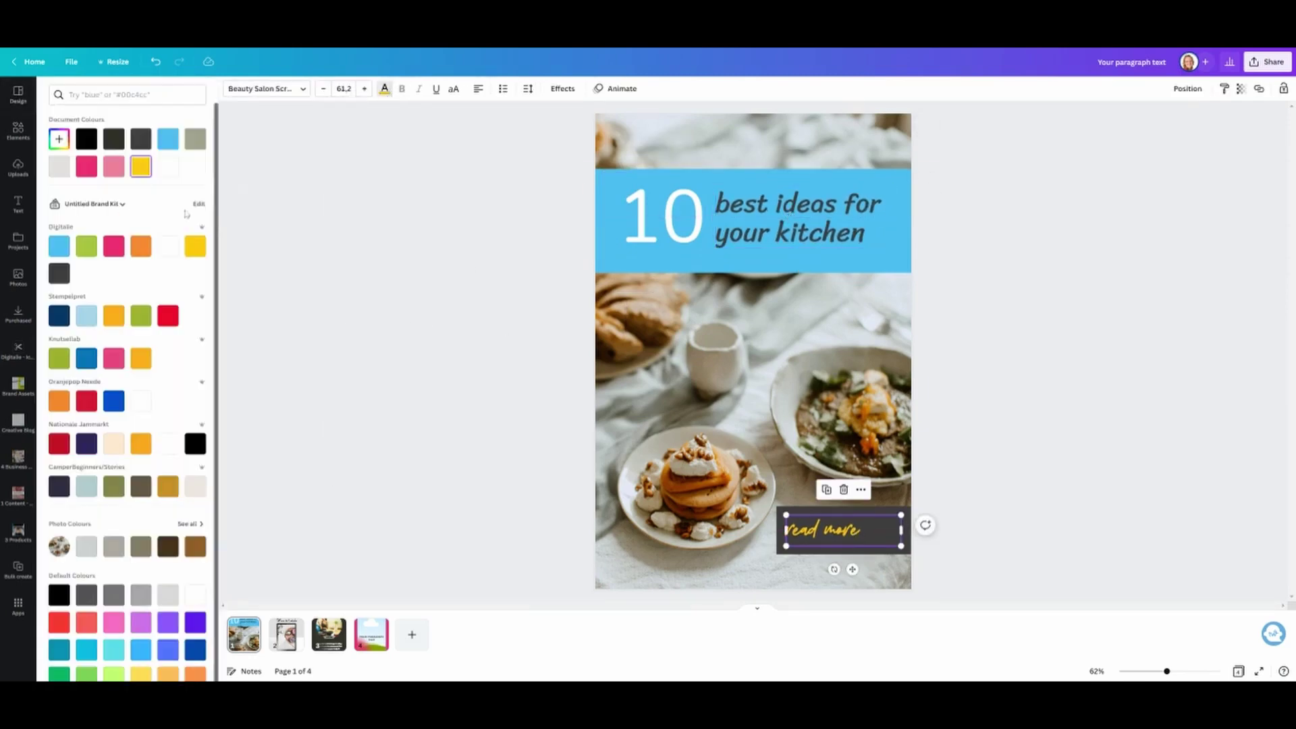
# Step: Apply the Digitalie colour palette, shuffled to an orange and yellow background, and the brand fonts to the online course bootcamp page
pyautogui.click(287, 634)
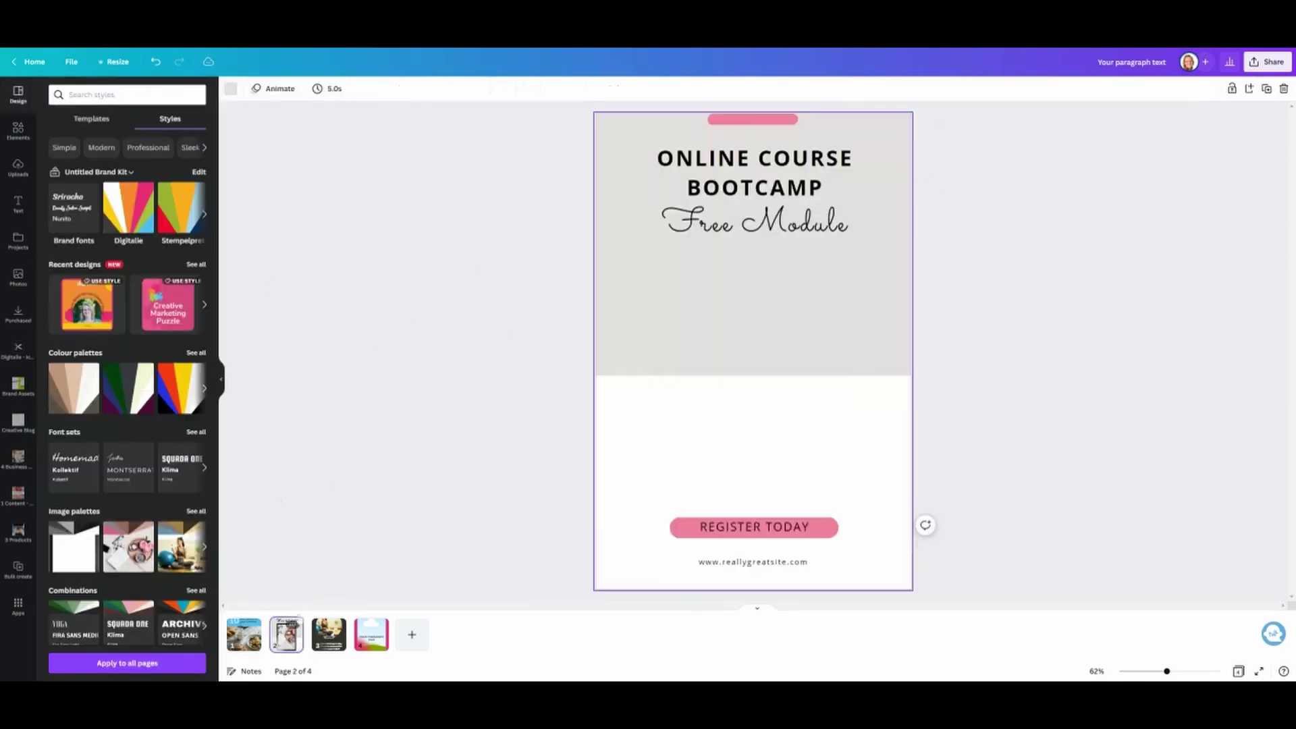
pyautogui.click(127, 209)
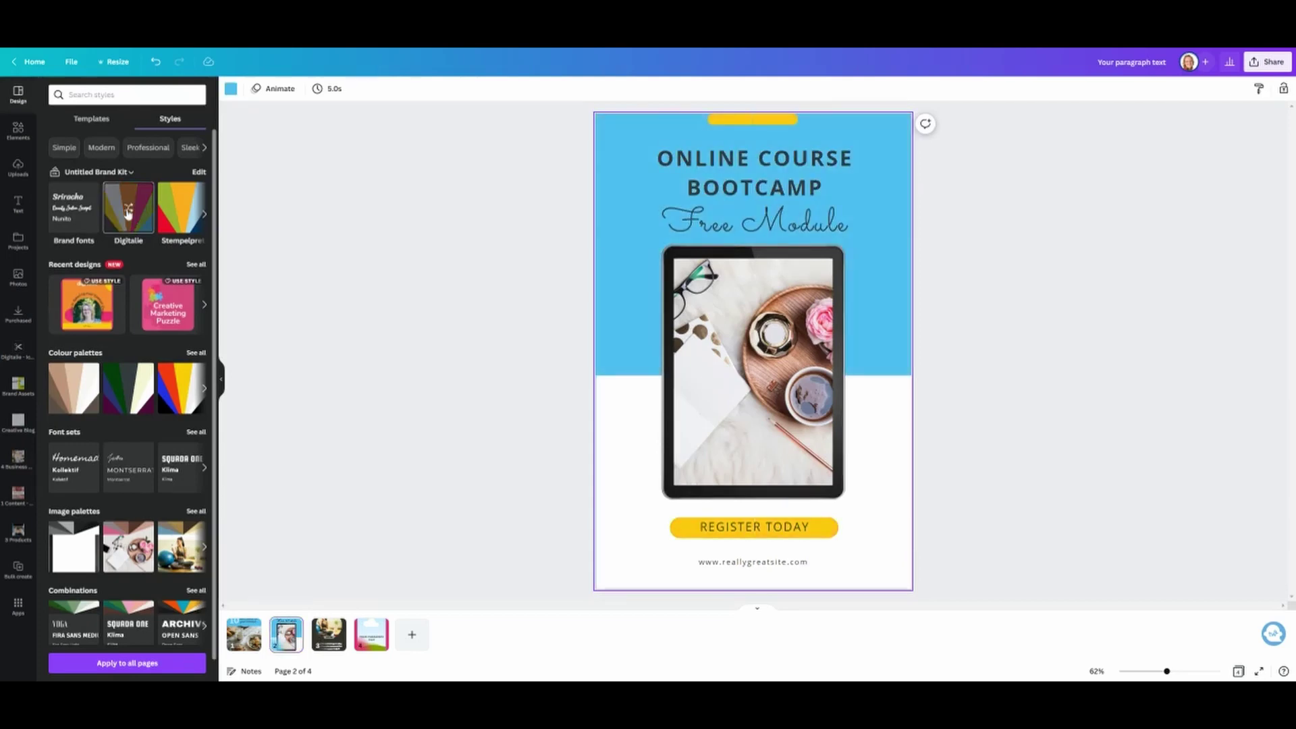
pyautogui.click(128, 214)
pyautogui.click(128, 214)
pyautogui.click(128, 214)
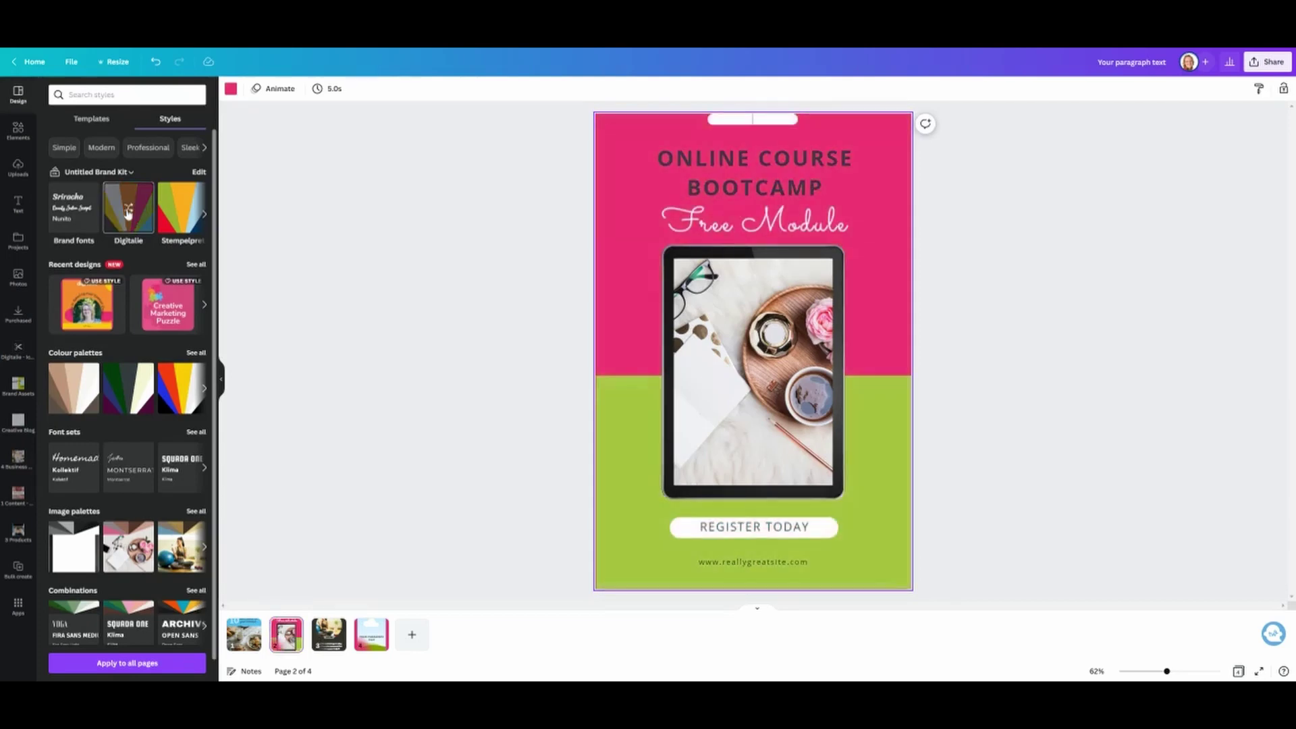
pyautogui.click(128, 214)
pyautogui.click(484, 185)
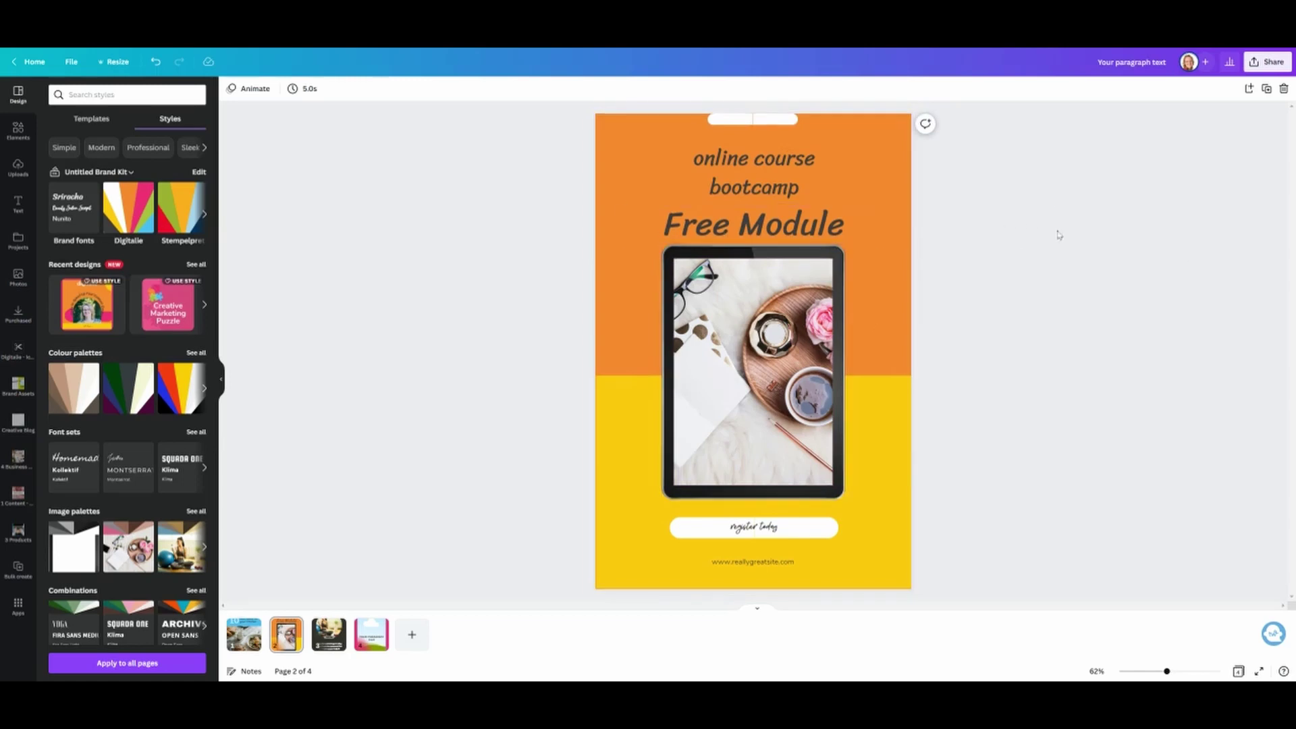
# Step: Publish the four-page Pin design as a brand template
pyautogui.click(1261, 64)
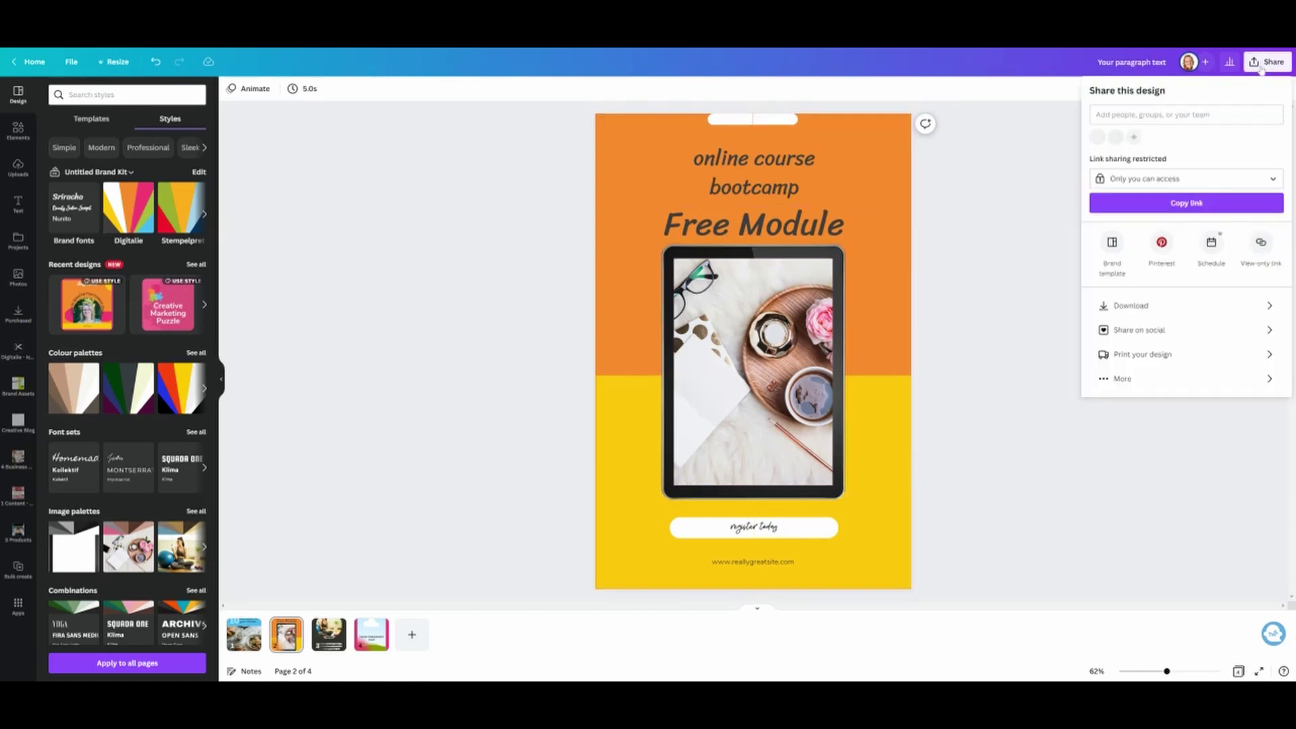
pyautogui.click(1113, 246)
pyautogui.click(1183, 185)
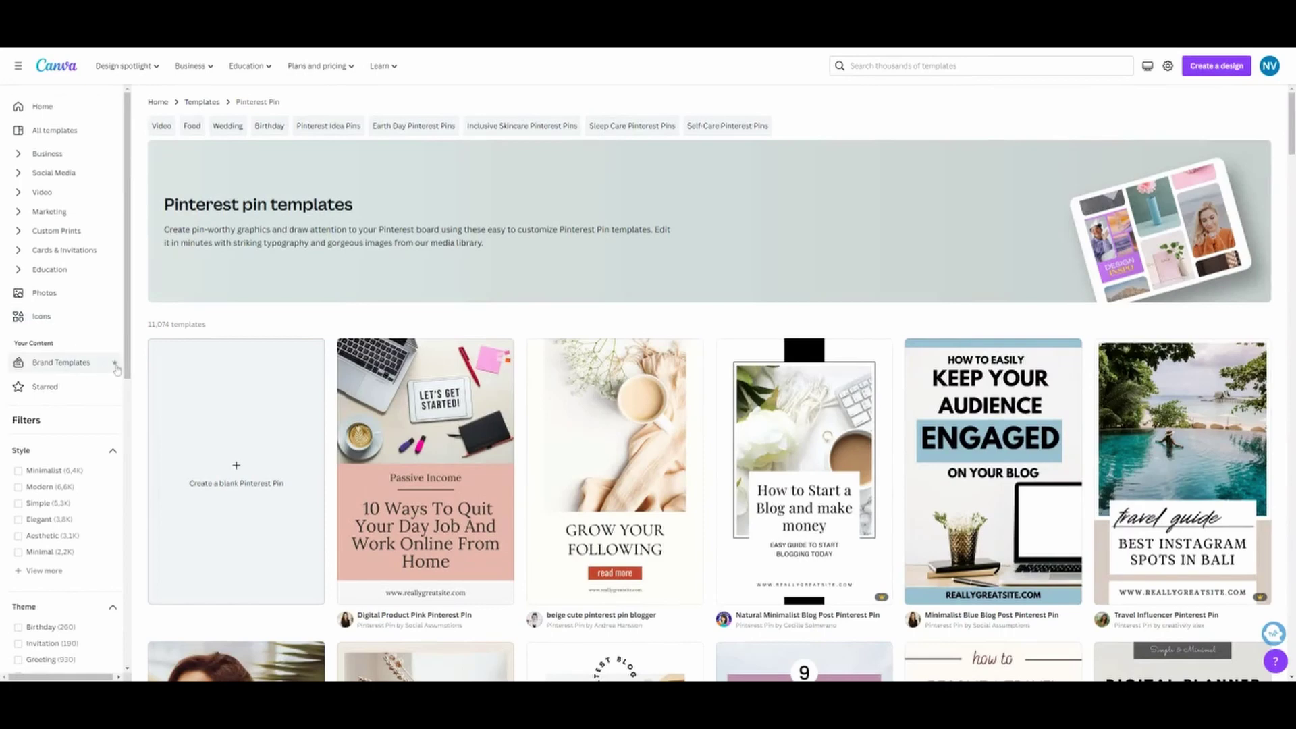
# Step: Rename the "Your paragraph text" brand template as "Pins for blogs"
pyautogui.click(84, 368)
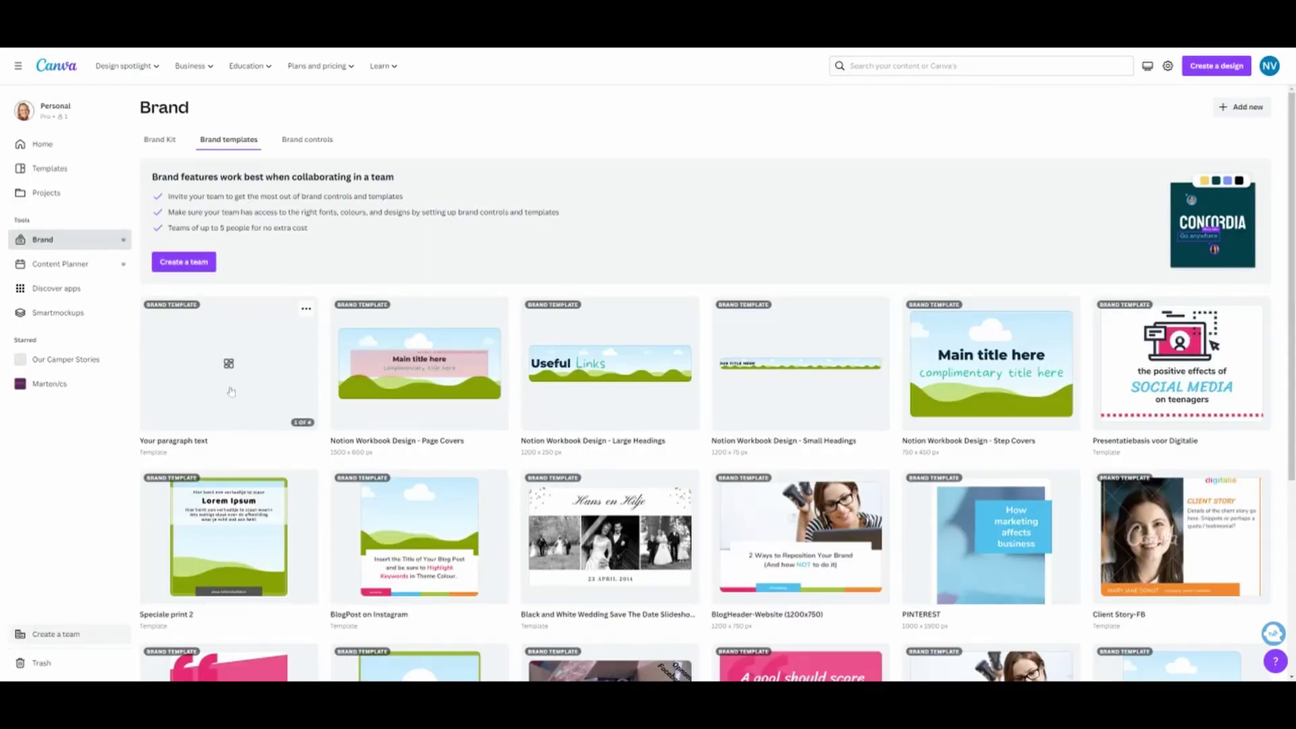
pyautogui.click(217, 440)
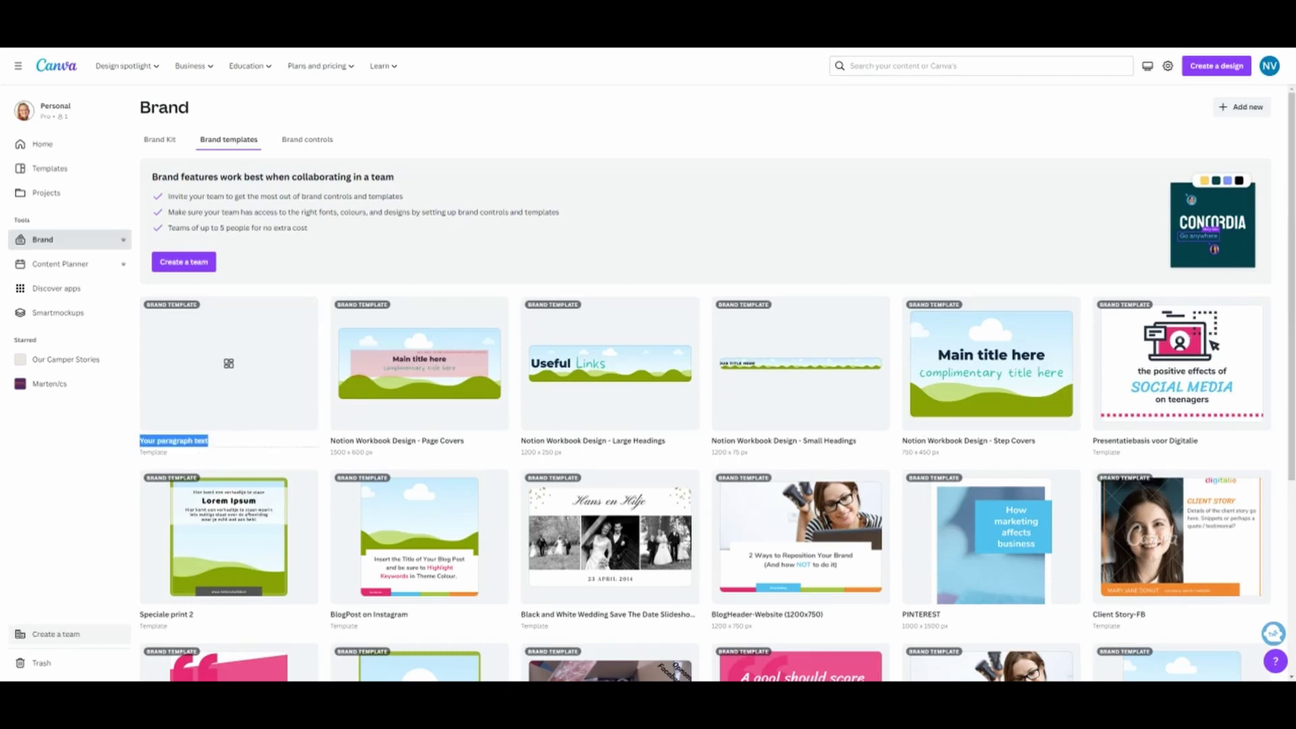
pyautogui.write('Pins for blo')
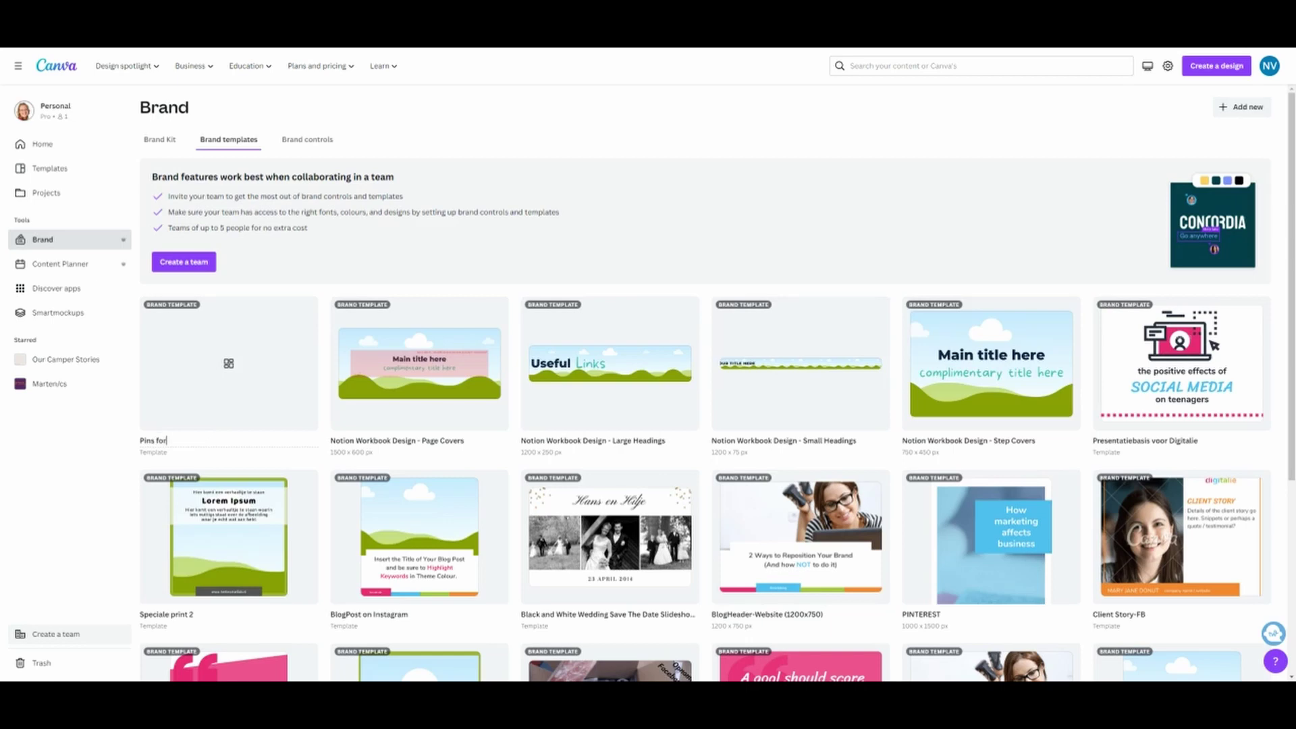
pyautogui.press('Return')
# Step: Create a new square Instagram Post design from the social media formats
pyautogui.click(42, 144)
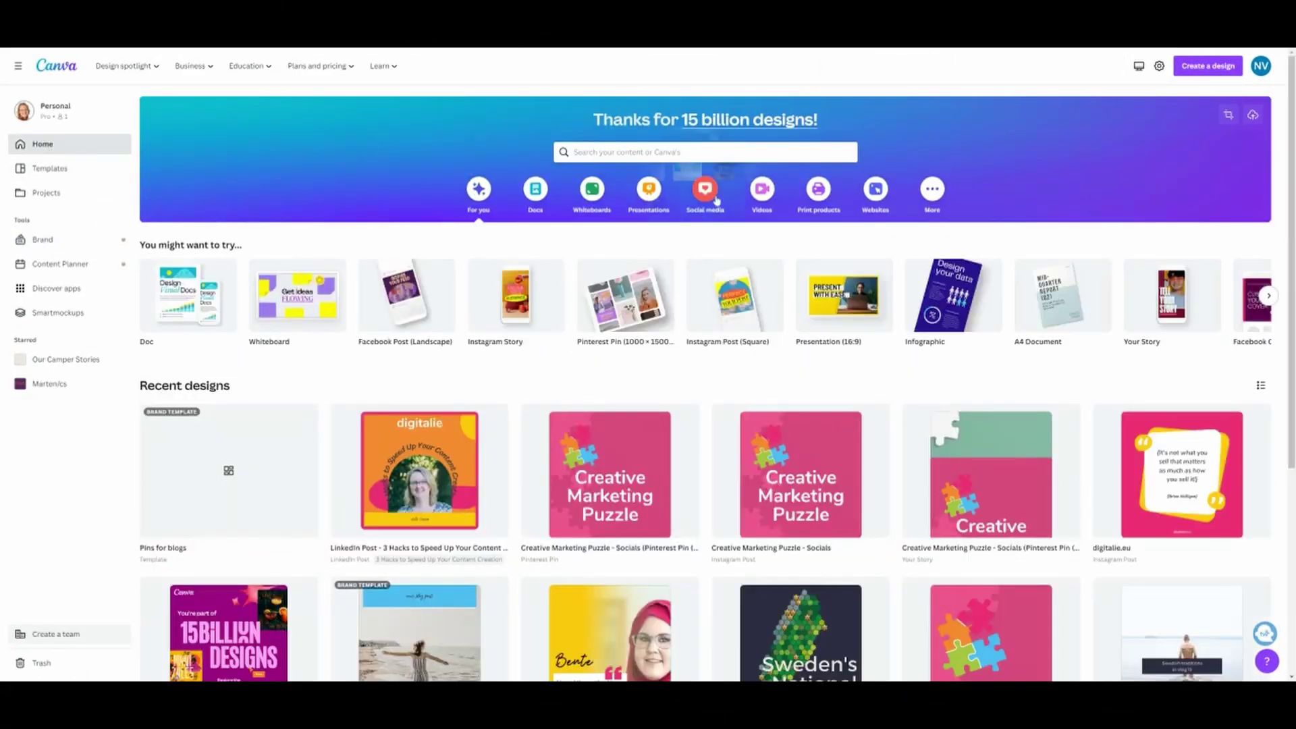
pyautogui.click(702, 192)
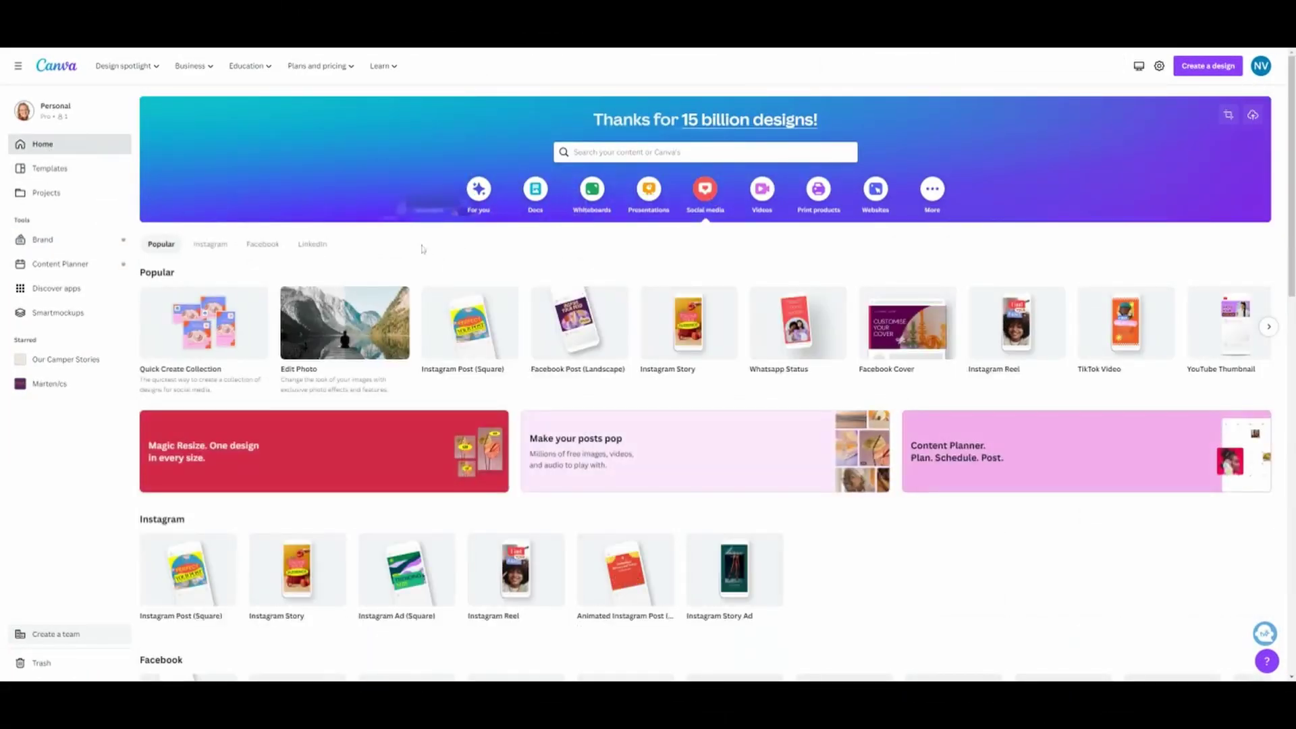
pyautogui.click(475, 341)
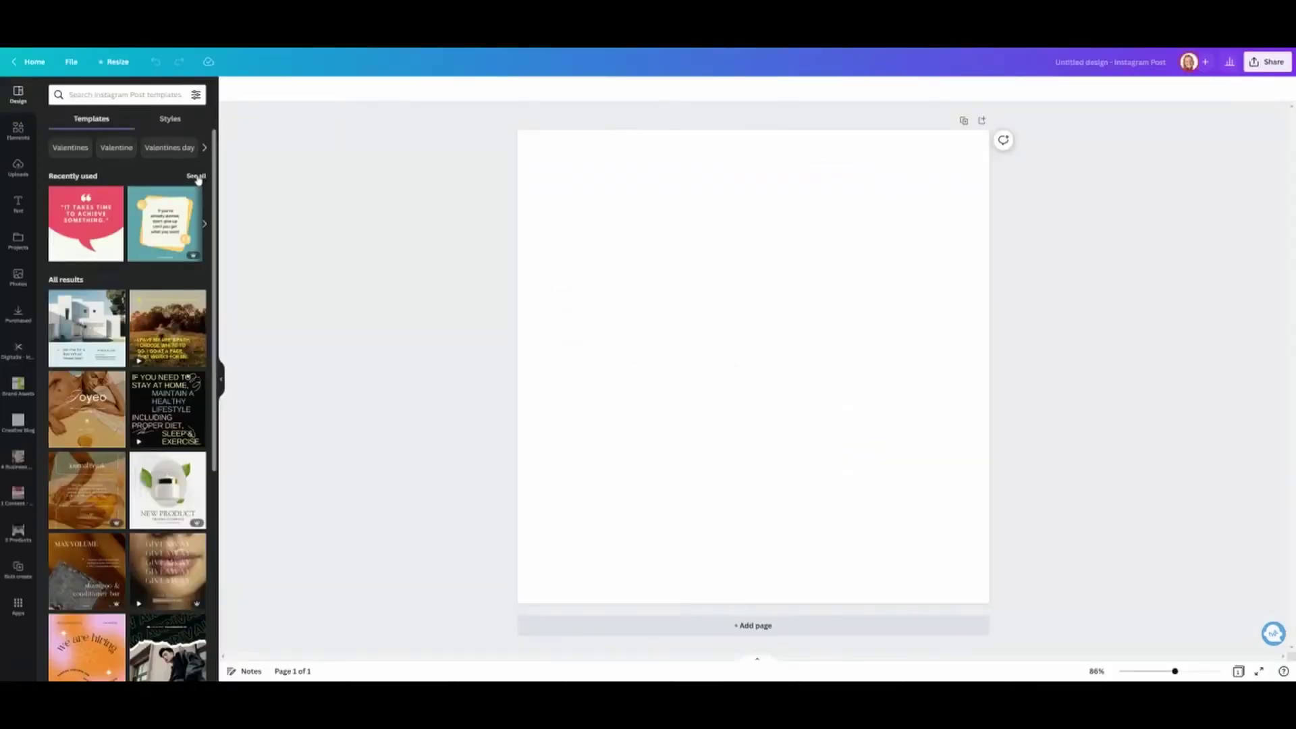
# Step: Search the templates for "quote" and apply the "I am fueled by happy thoughts and coffee" template to the page
pyautogui.click(196, 177)
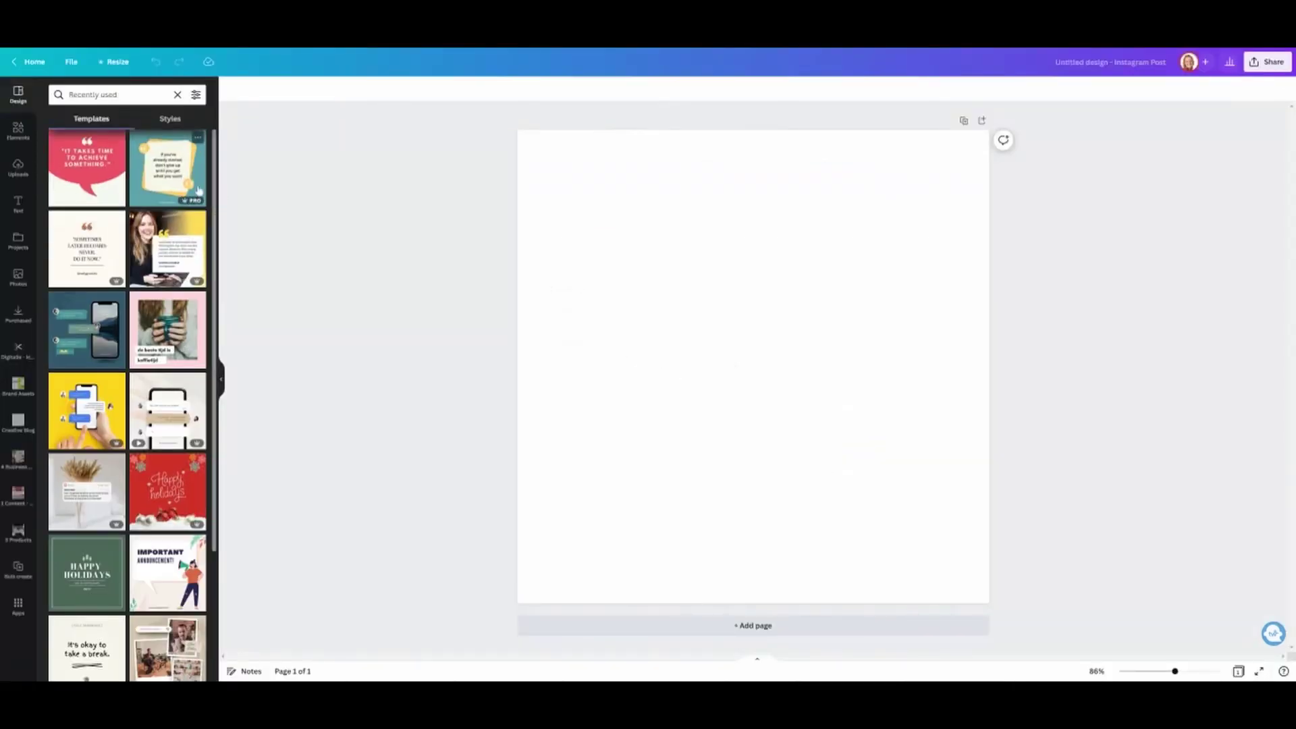
pyautogui.click(92, 95)
pyautogui.write('quote')
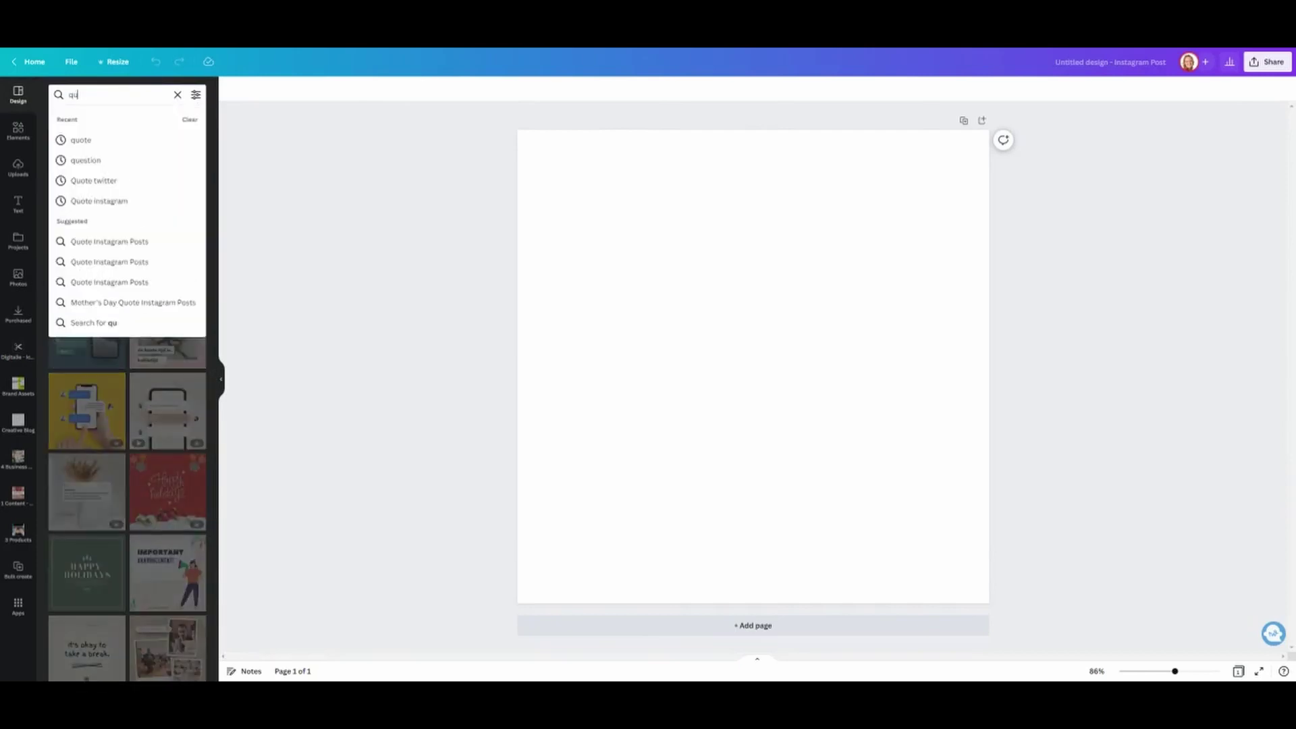
pyautogui.press('Return')
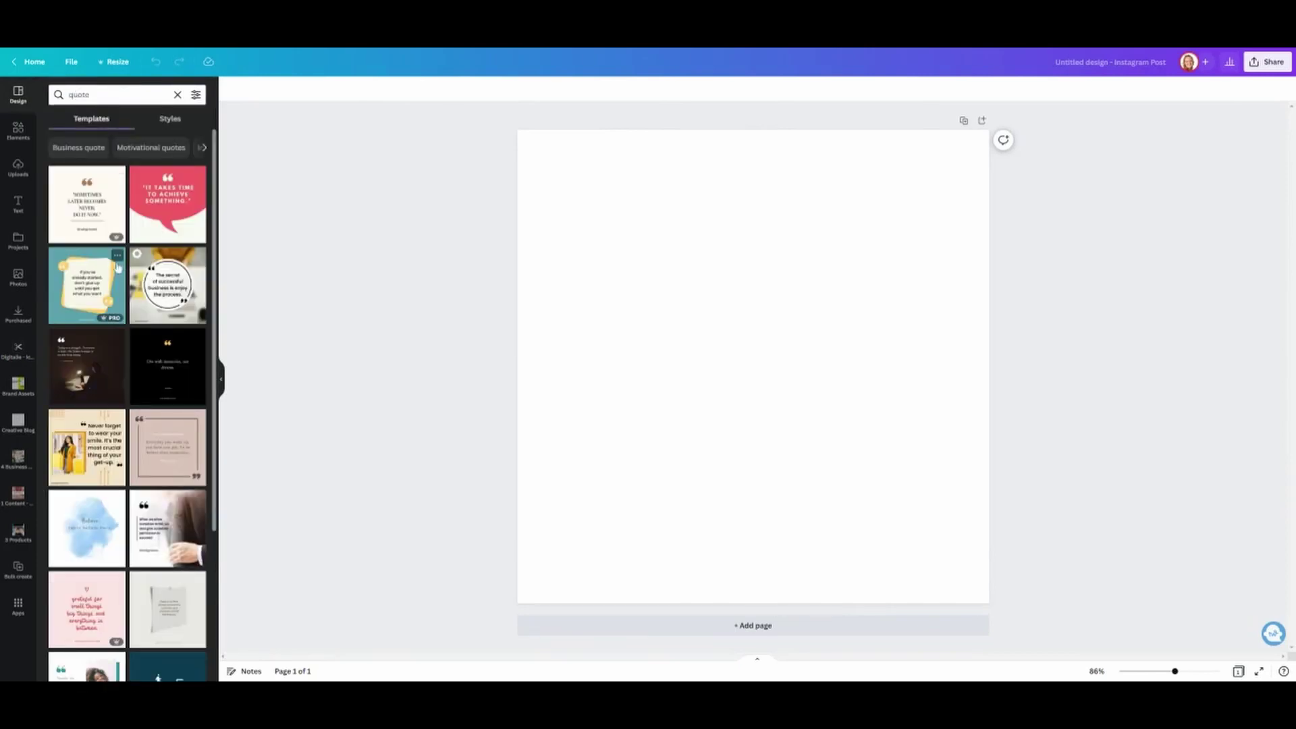
pyautogui.scroll(-6, 129, 274)
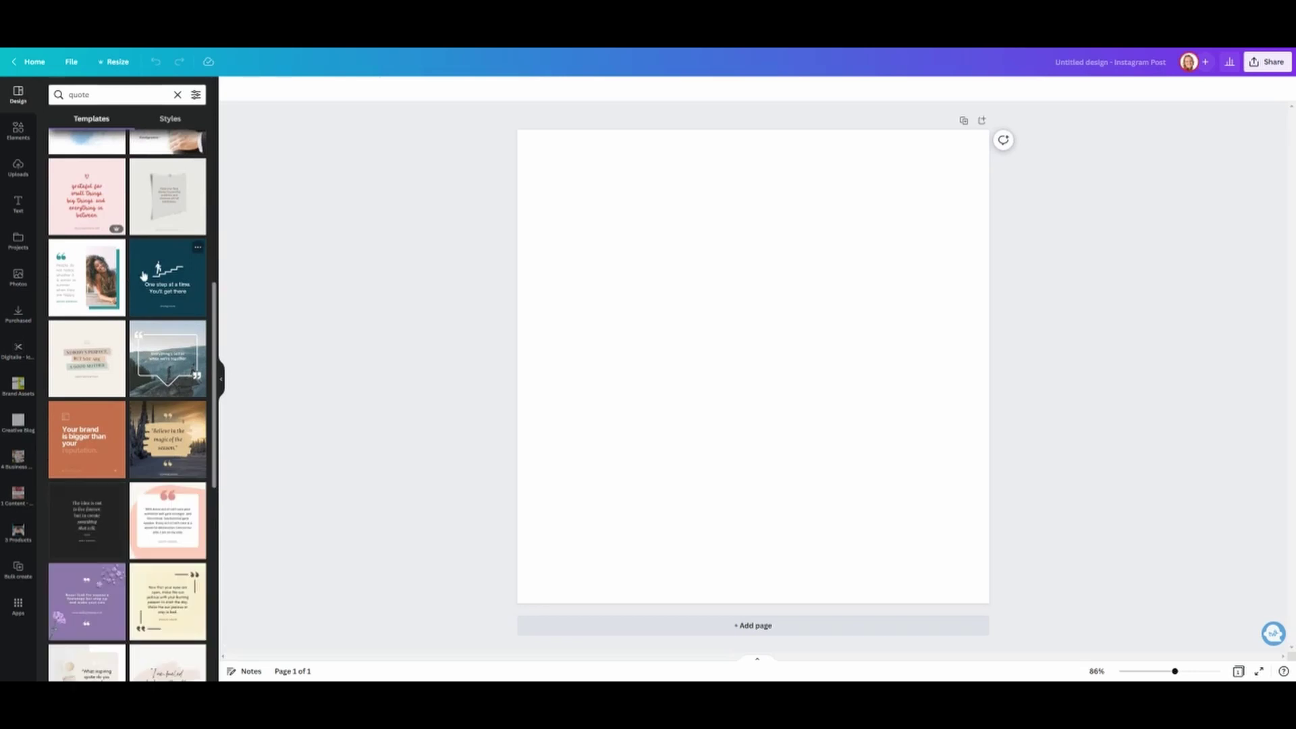
pyautogui.scroll(-4, 162, 405)
pyautogui.click(169, 437)
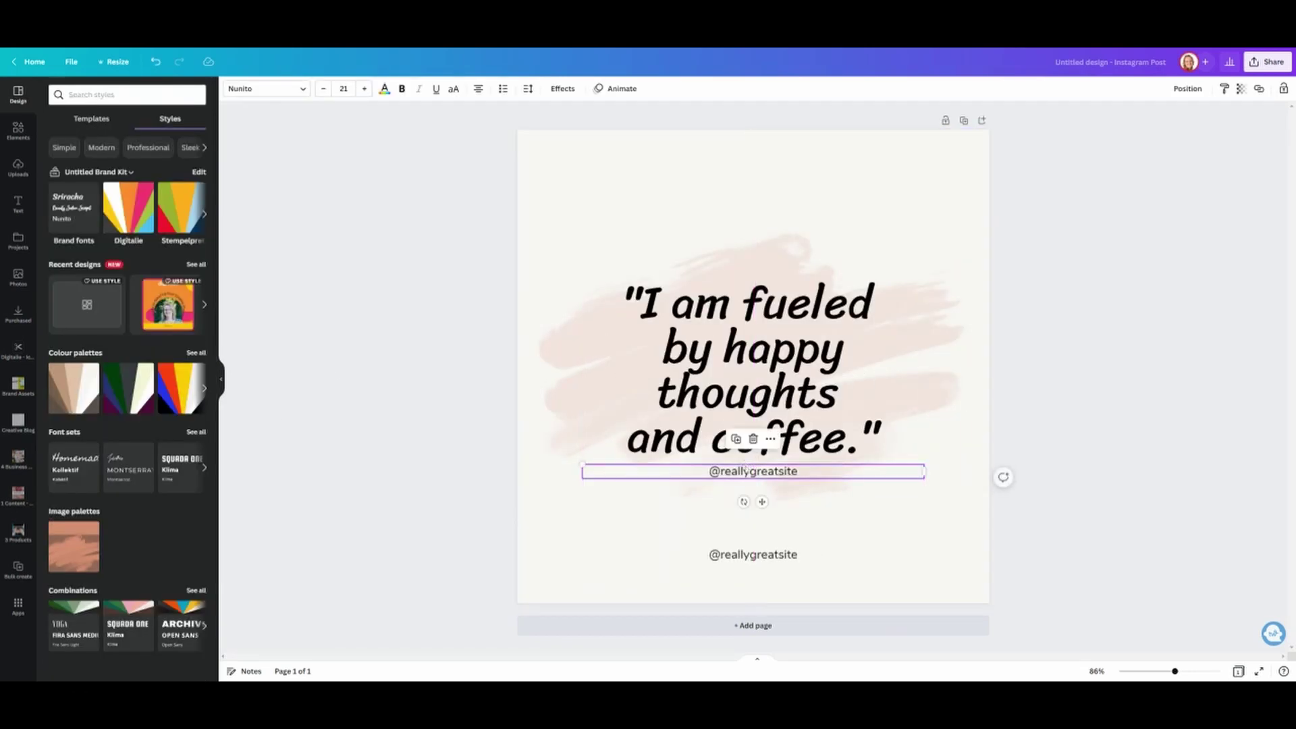
pyautogui.doubleClick(754, 472)
pyautogui.write('Author')
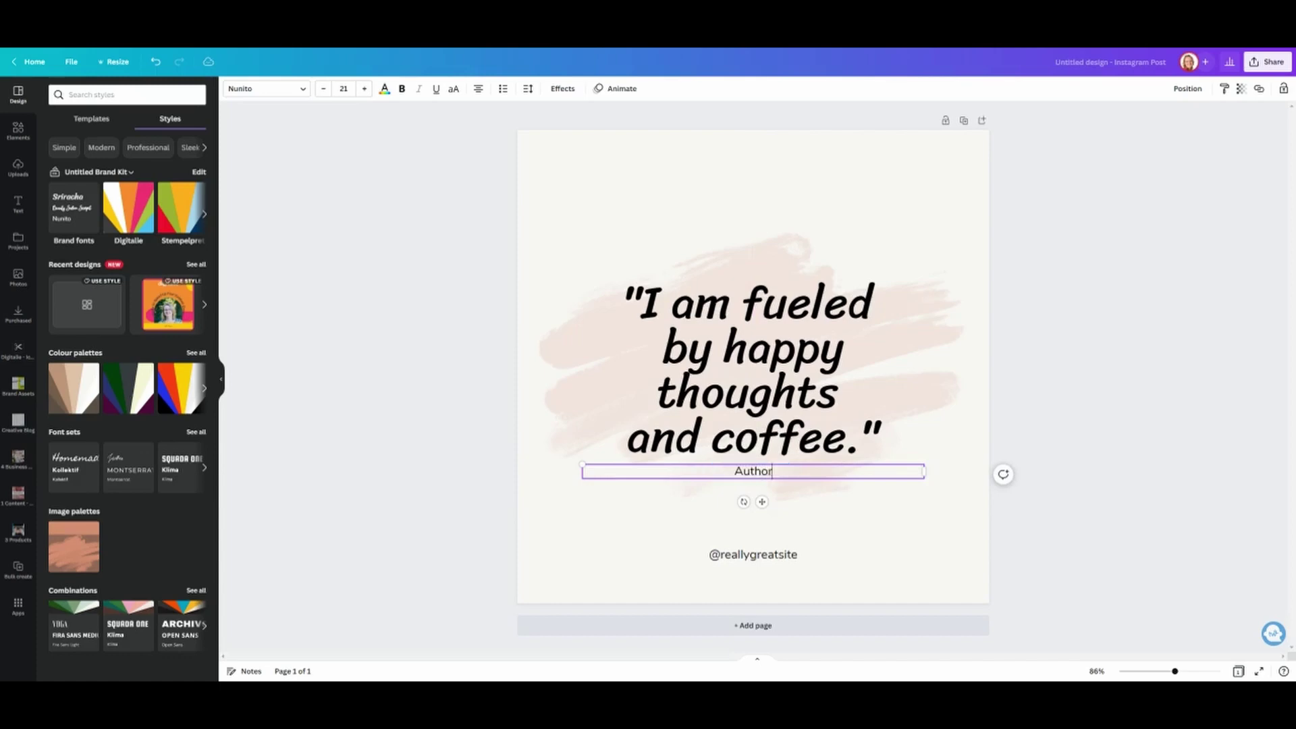
pyautogui.click(736, 557)
pyautogui.doubleClick(736, 559)
pyautogui.write('@digitalie')
pyautogui.click(675, 492)
pyautogui.click(678, 156)
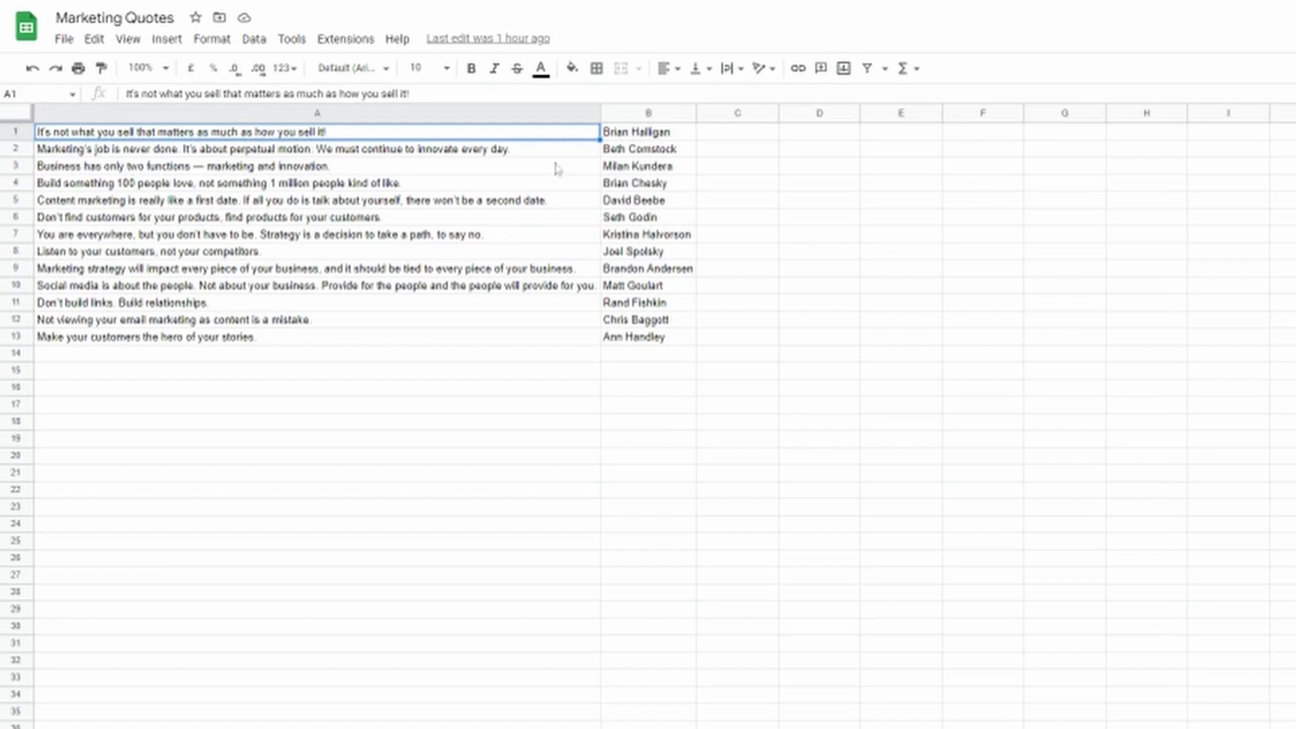
# Step: Download the Marketing Quotes spreadsheet from Google Sheets as comma-separated values (.csv)
pyautogui.click(65, 40)
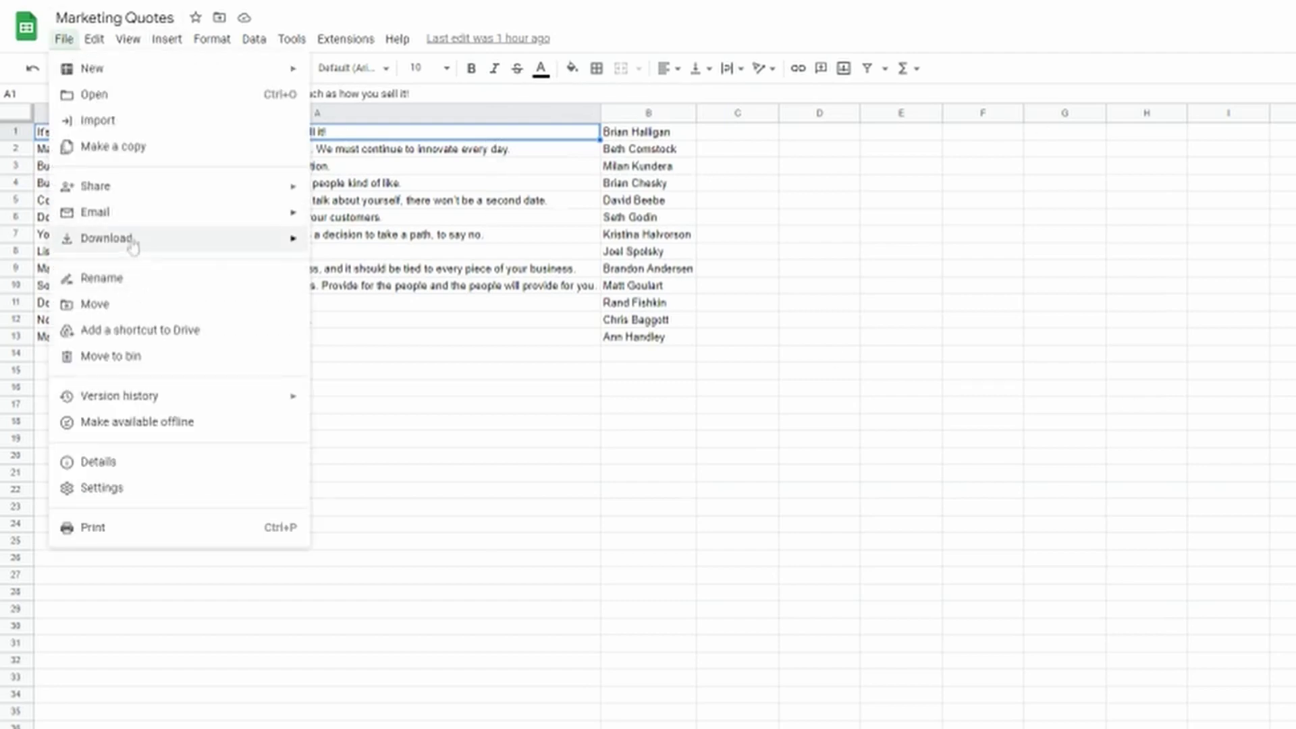
pyautogui.moveTo(213, 247)
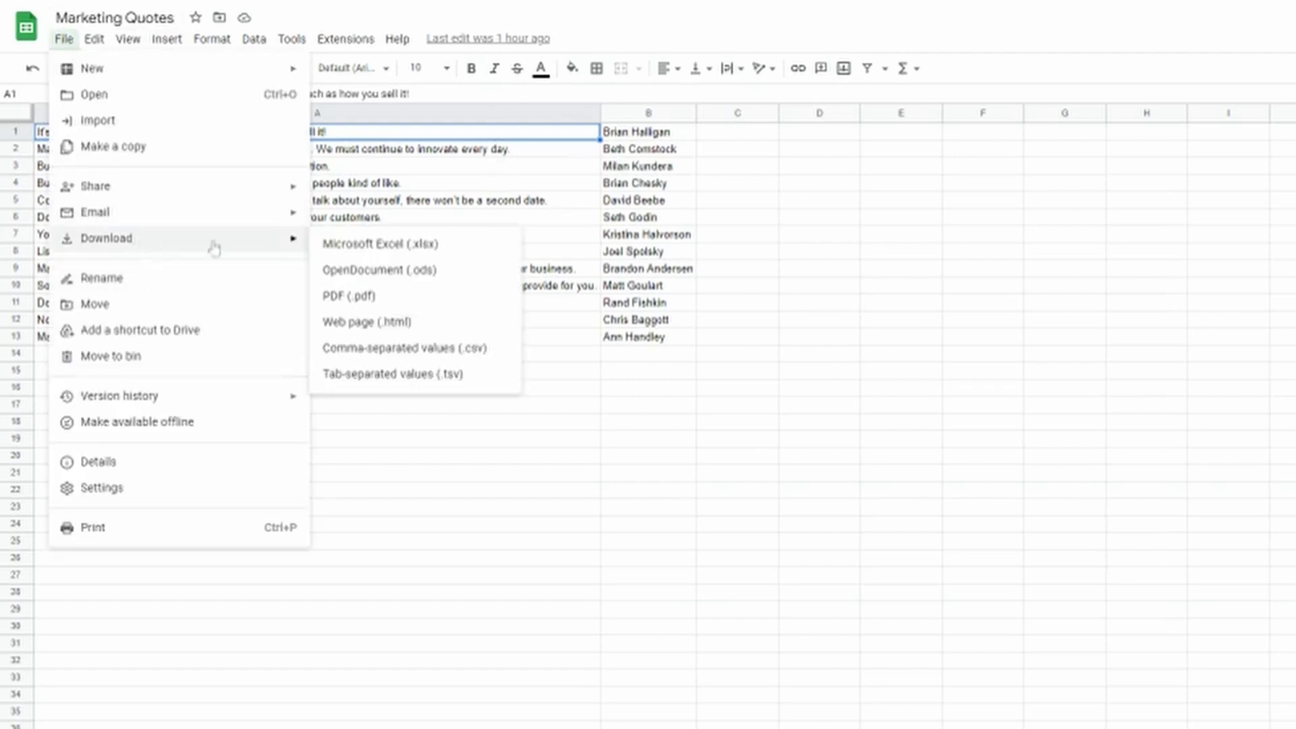
pyautogui.click(485, 355)
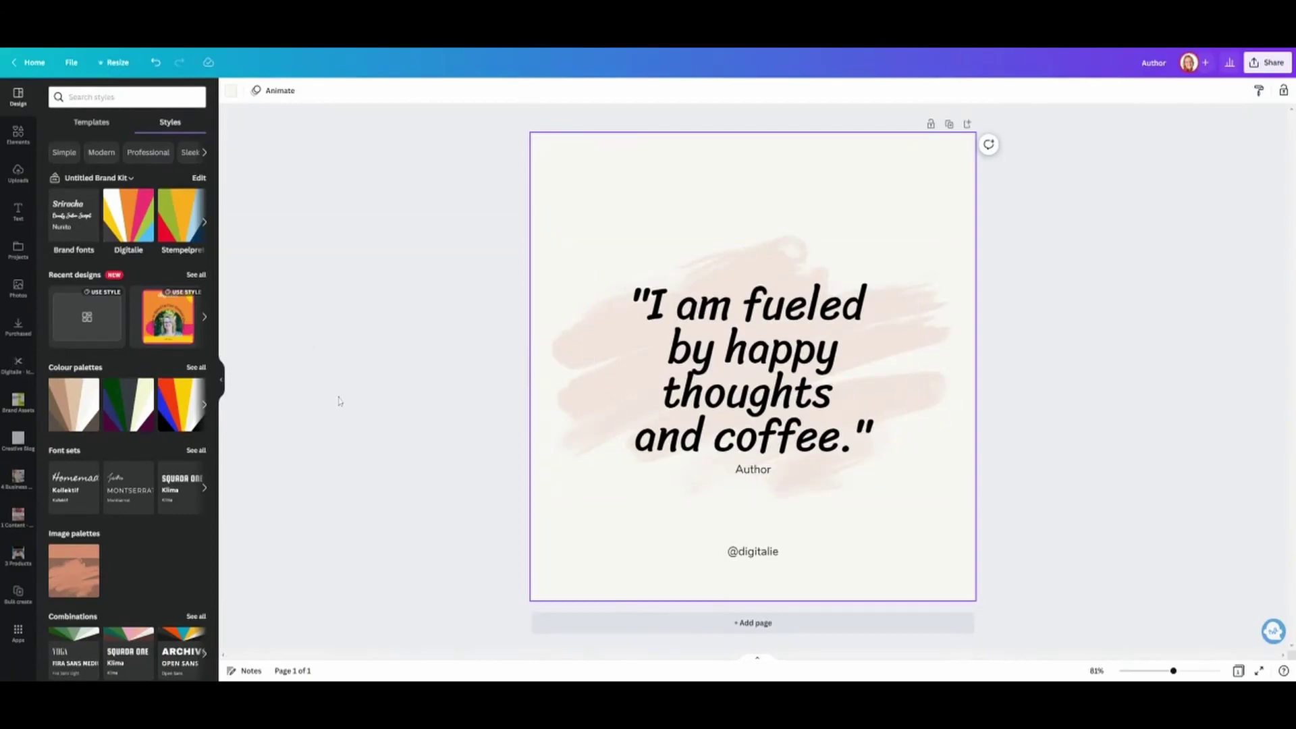
# Step: Search the Canva apps for "bulk create"
pyautogui.click(18, 633)
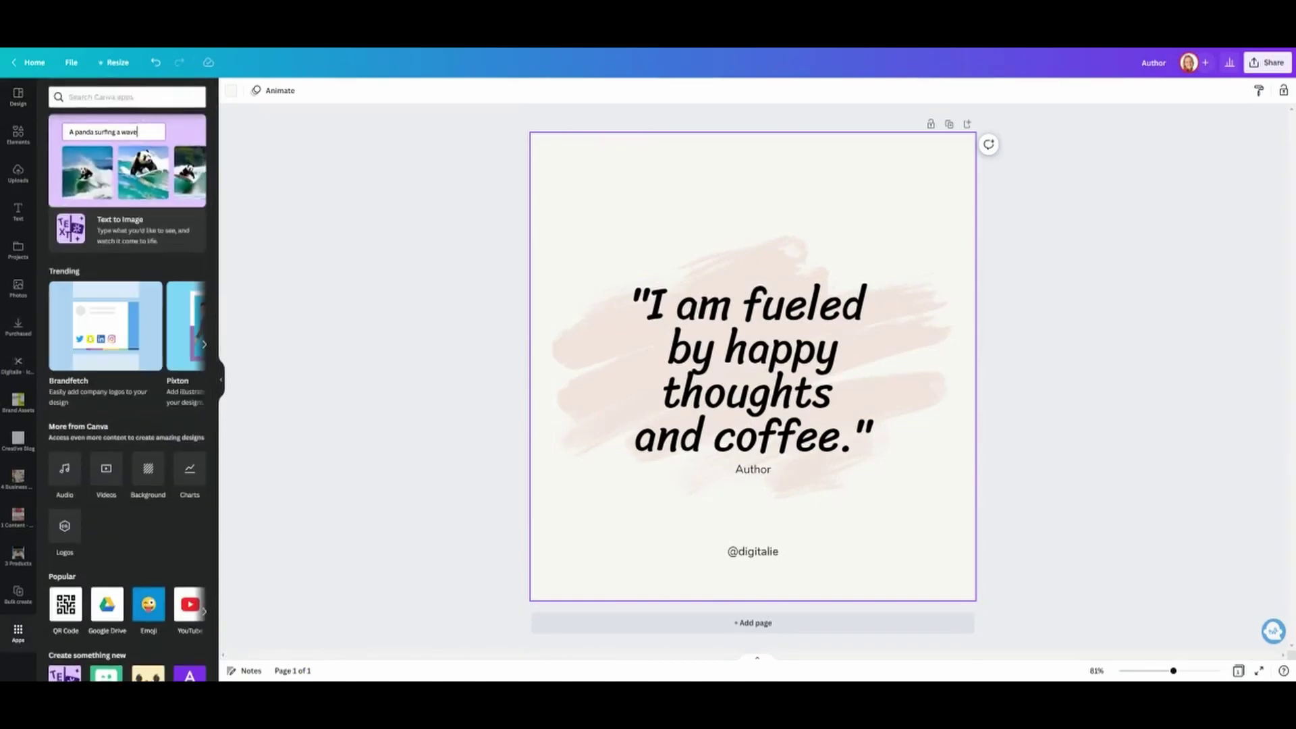
pyautogui.write('bulk create')
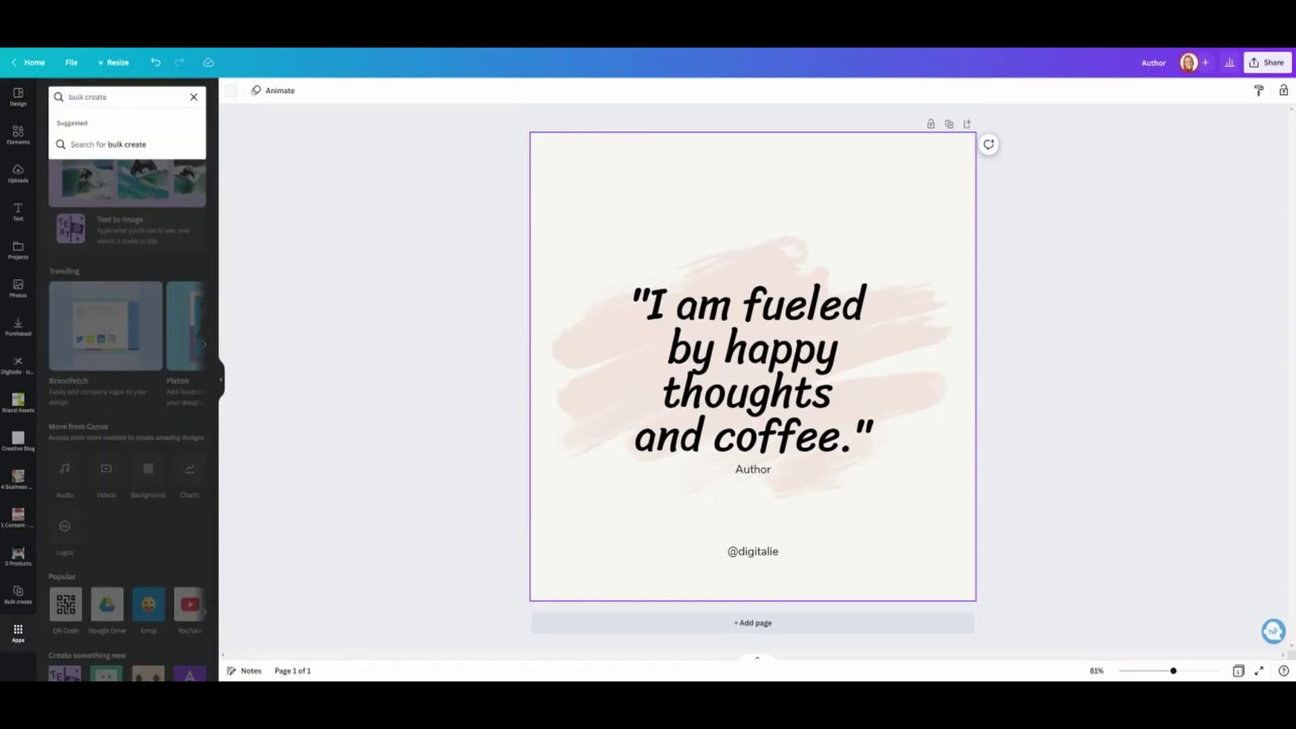
pyautogui.press('Return')
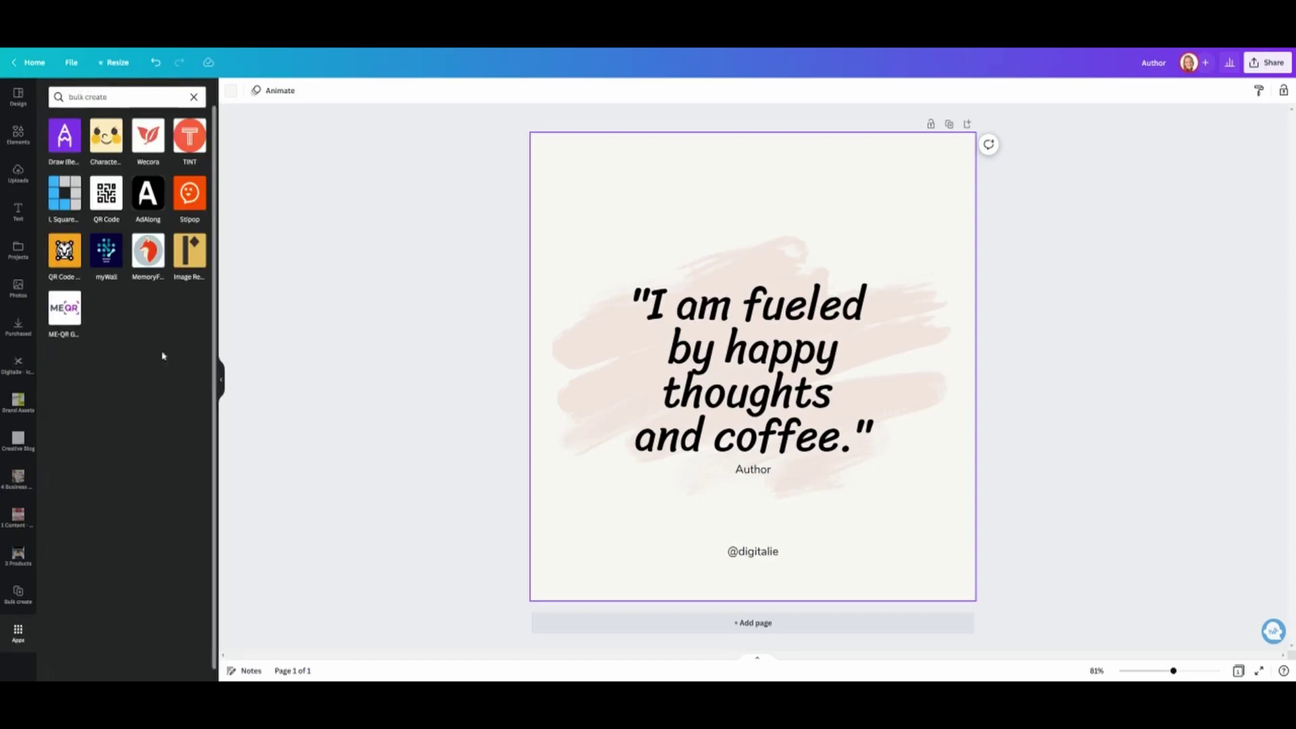
pyautogui.click(139, 96)
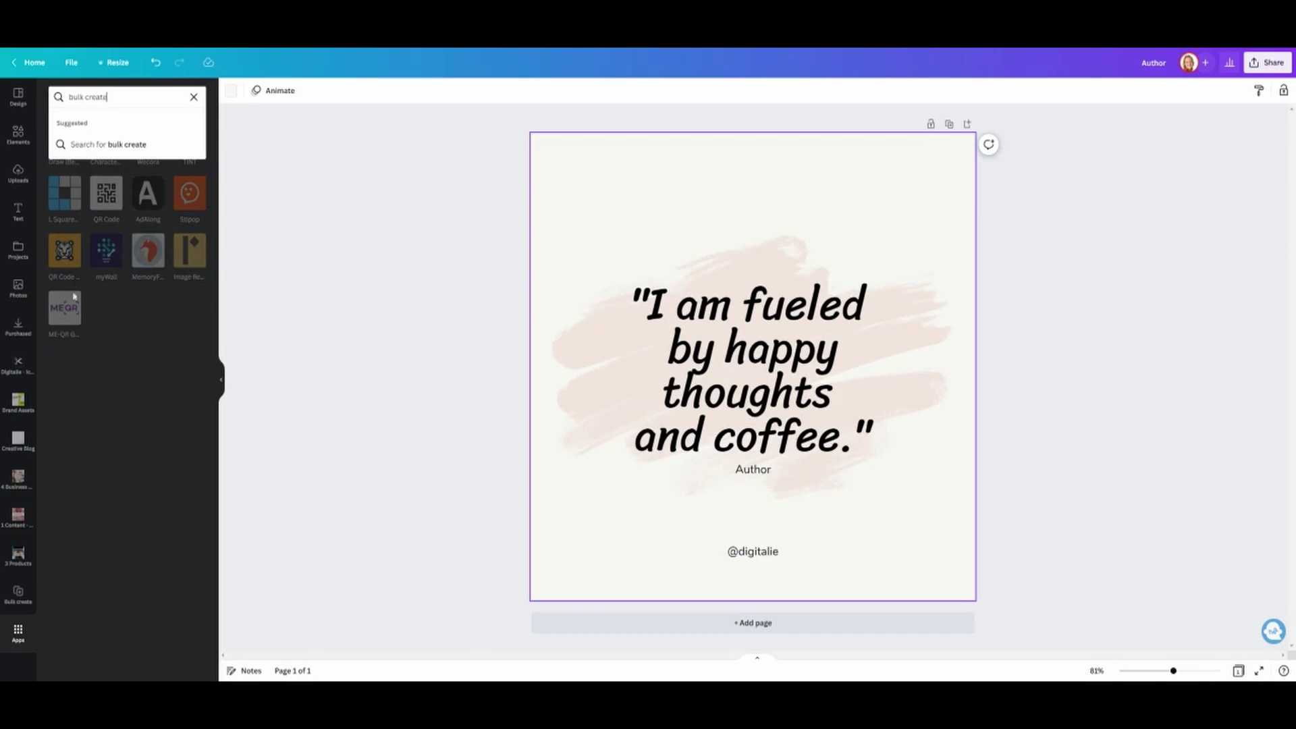
# Step: Open Bulk create and upload the marketing quotes CSV as its data
pyautogui.click(20, 593)
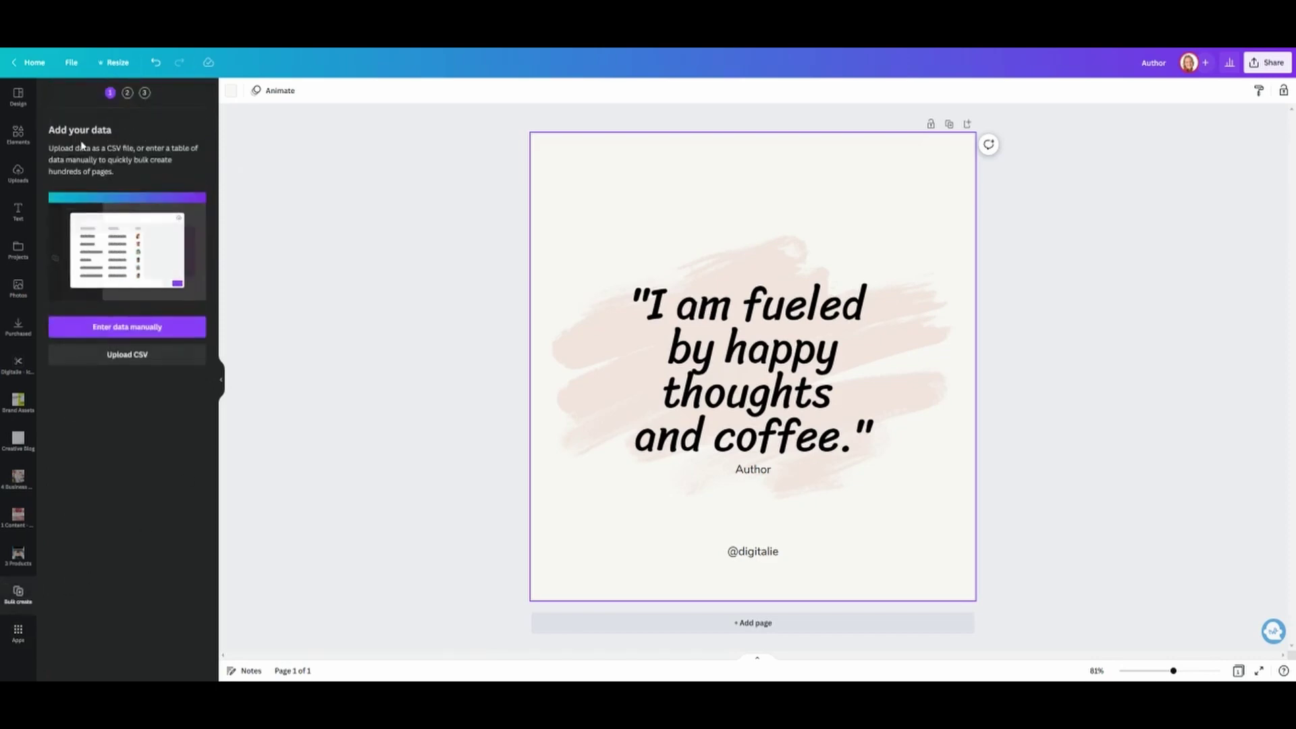
pyautogui.click(148, 364)
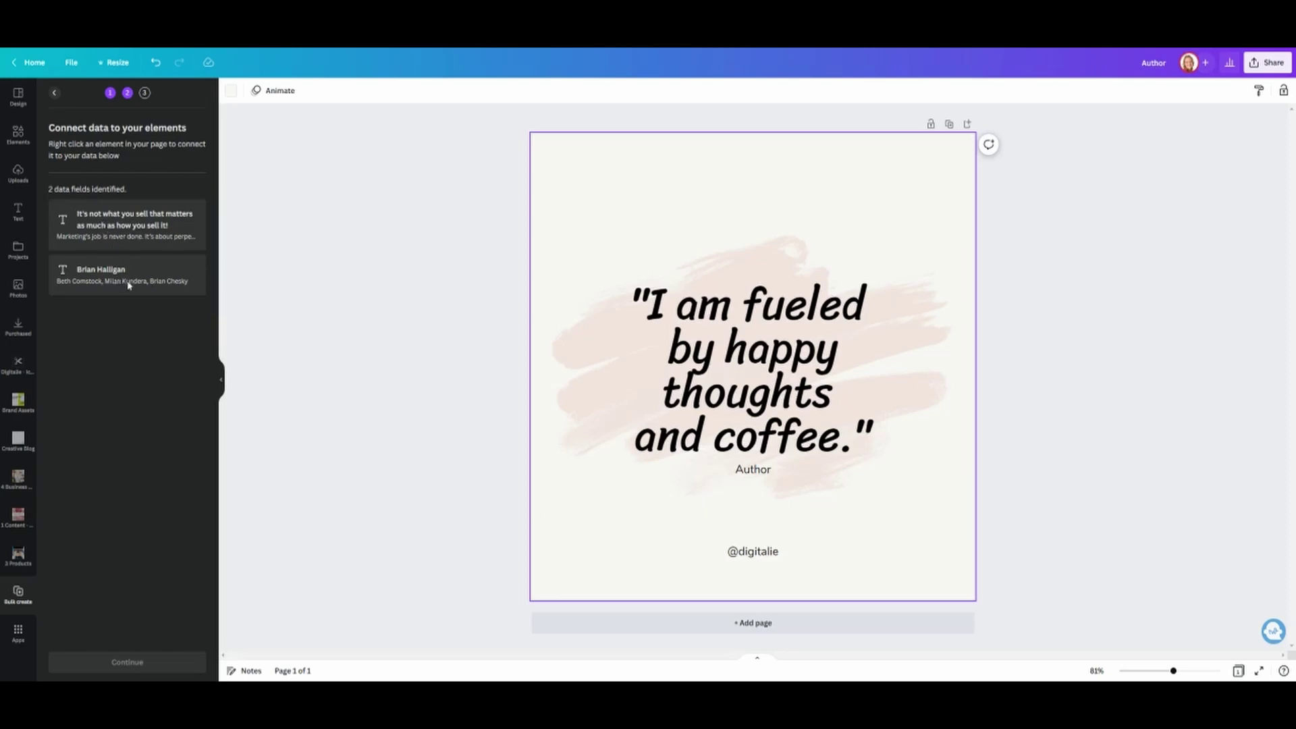
# Step: Connect the large quote text to the "It's not what you sell that matters as much as how you sell it!" field and move it above the author line
pyautogui.click(741, 332)
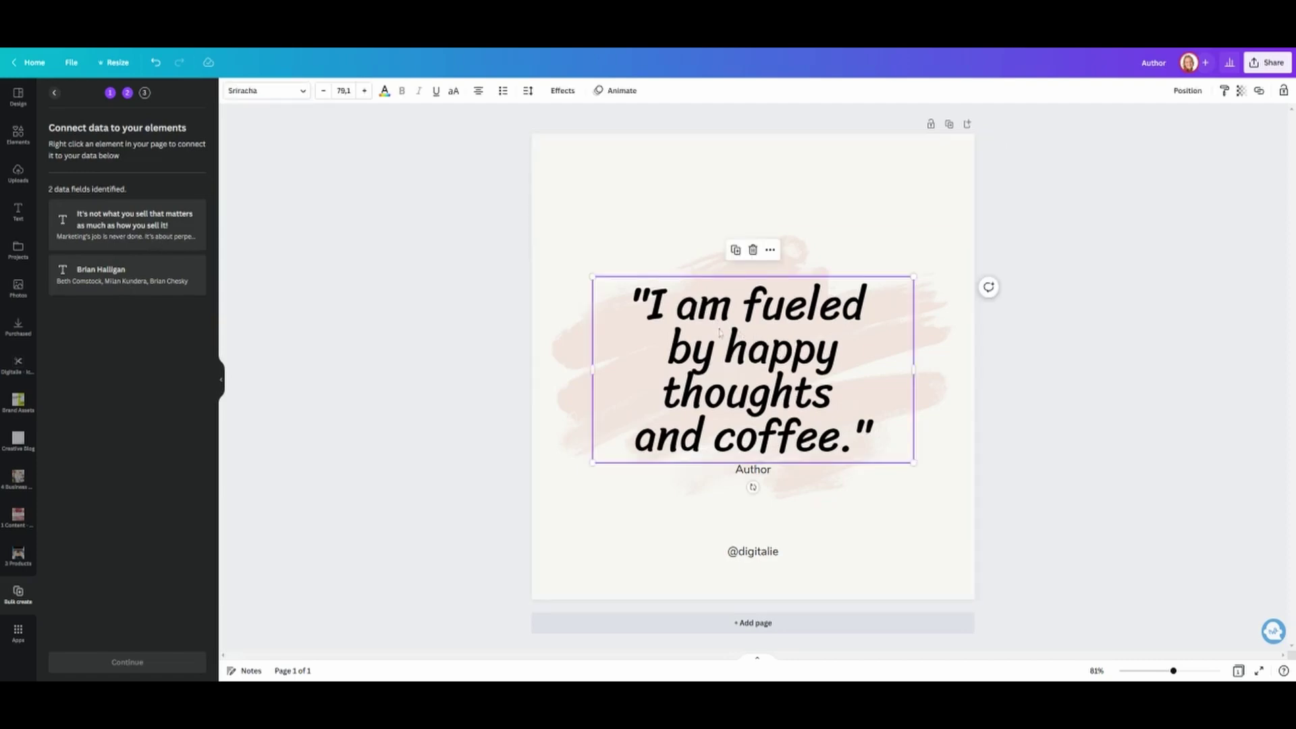
pyautogui.rightClick(733, 336)
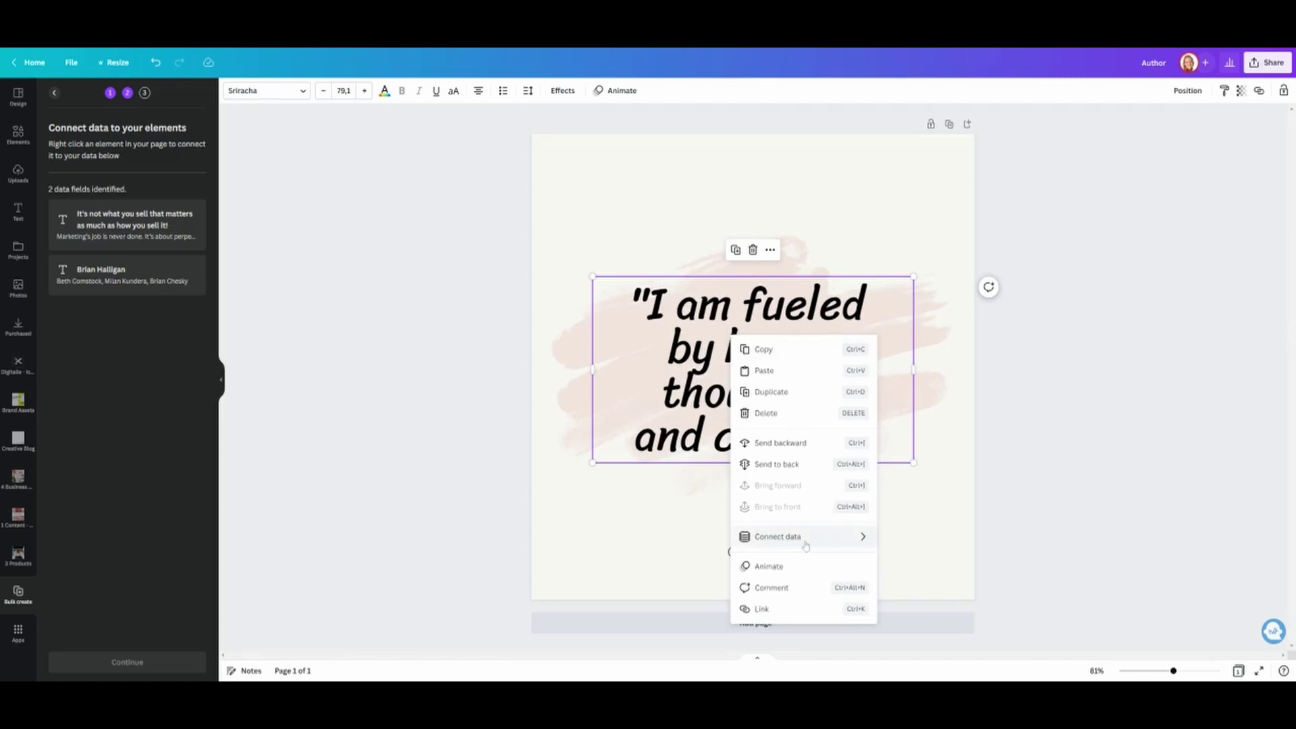
pyautogui.moveTo(817, 545)
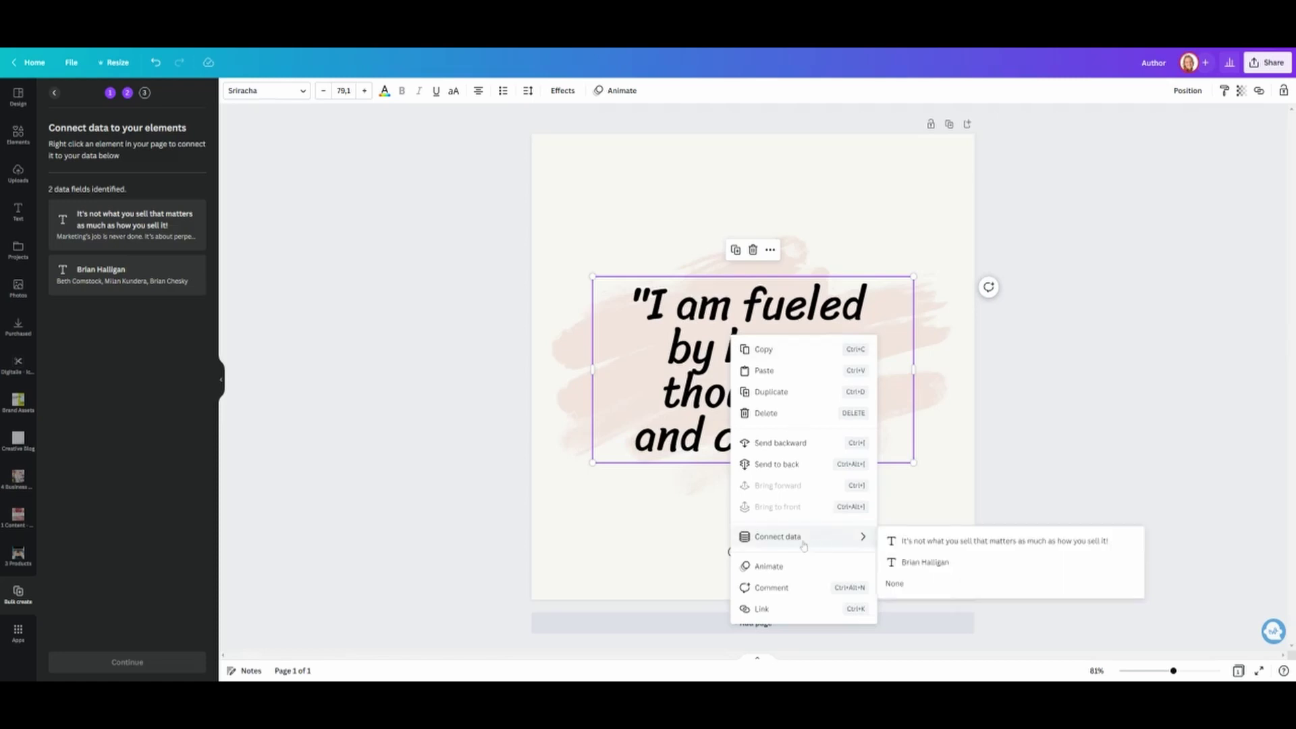
pyautogui.click(910, 542)
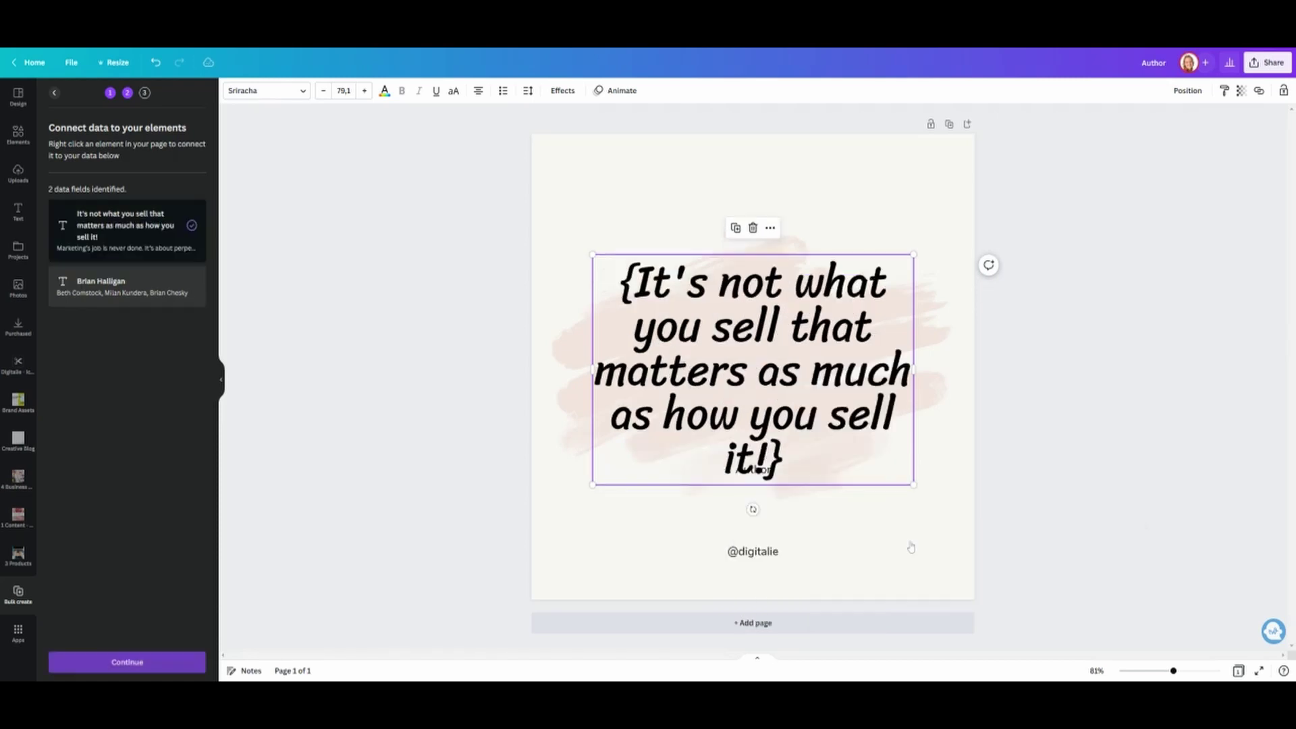
pyautogui.moveTo(761, 473)
pyautogui.mouseDown()
pyautogui.moveTo(762, 494)
pyautogui.moveTo(763, 447)
pyautogui.mouseUp()
# Step: Connect the "Author" text to the data field containing the author names
pyautogui.click(763, 469)
pyautogui.rightClick(764, 470)
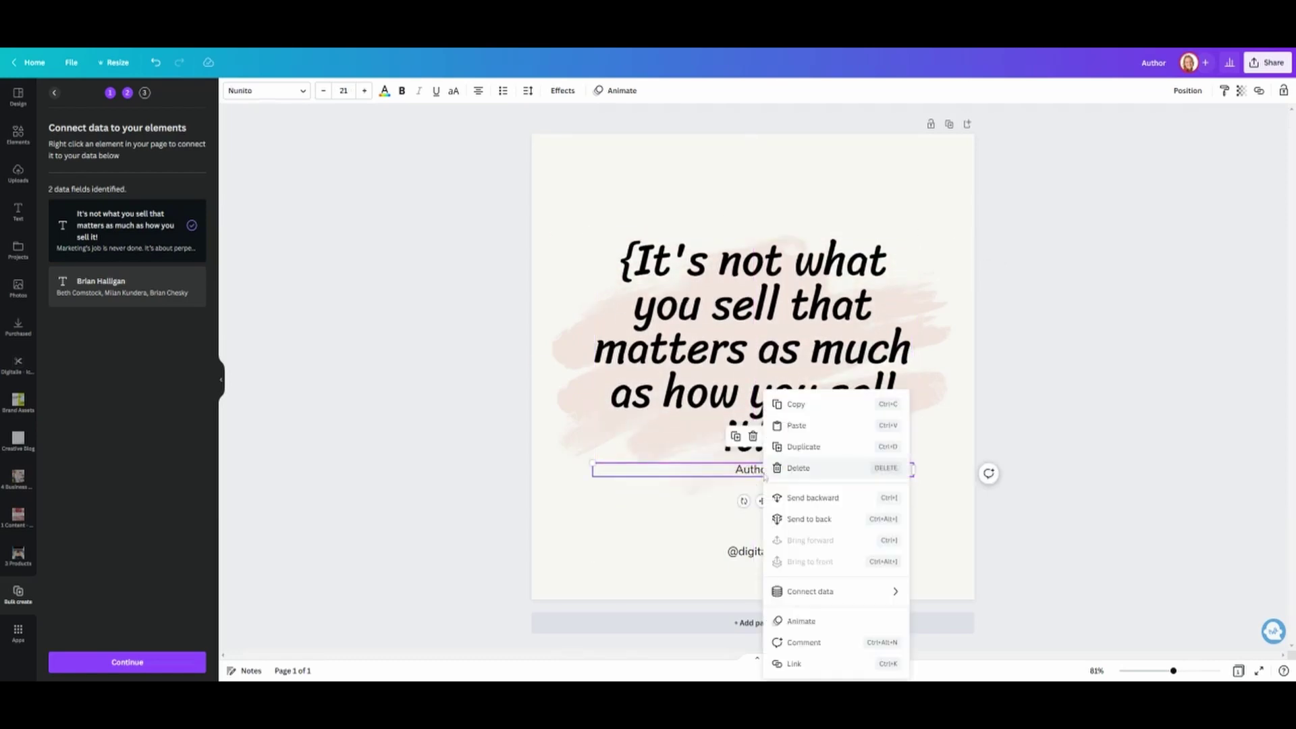
pyautogui.moveTo(836, 600)
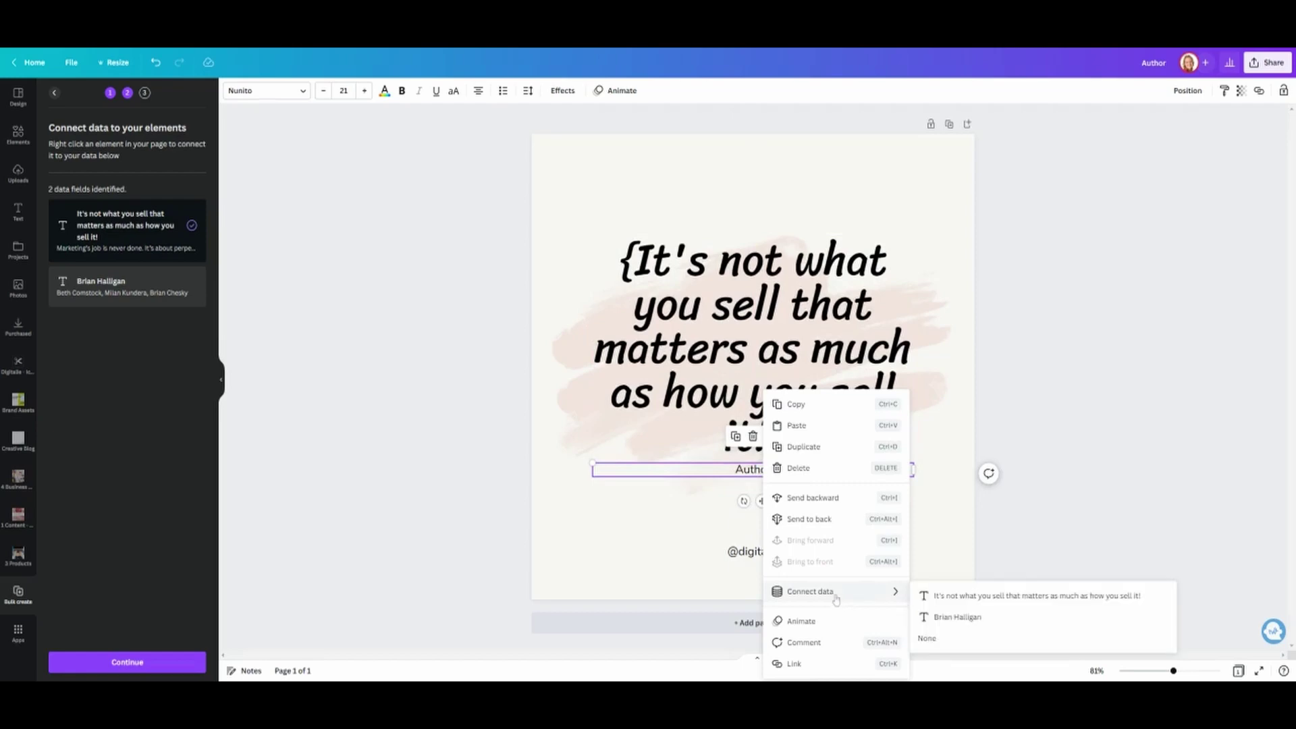
pyautogui.click(959, 618)
pyautogui.click(936, 555)
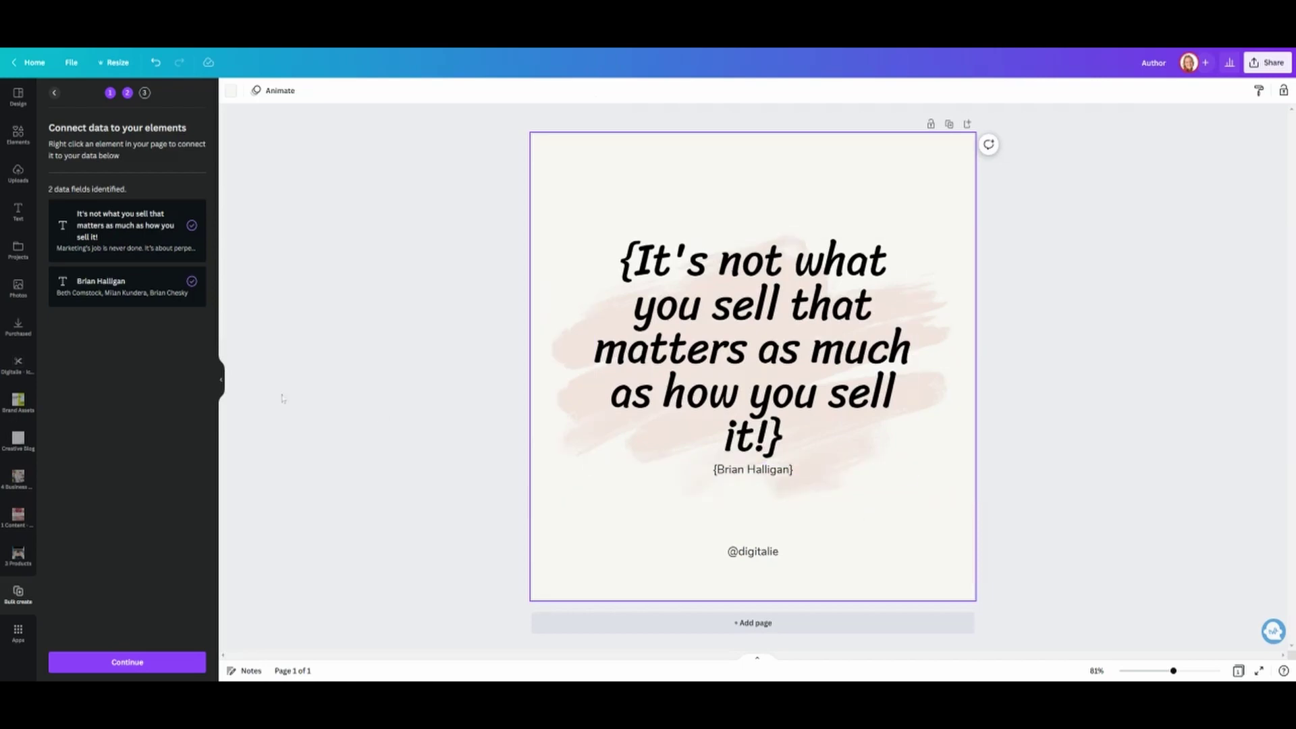
# Step: Finish connecting the data and generate 12 pages from all the quote rows
pyautogui.click(127, 662)
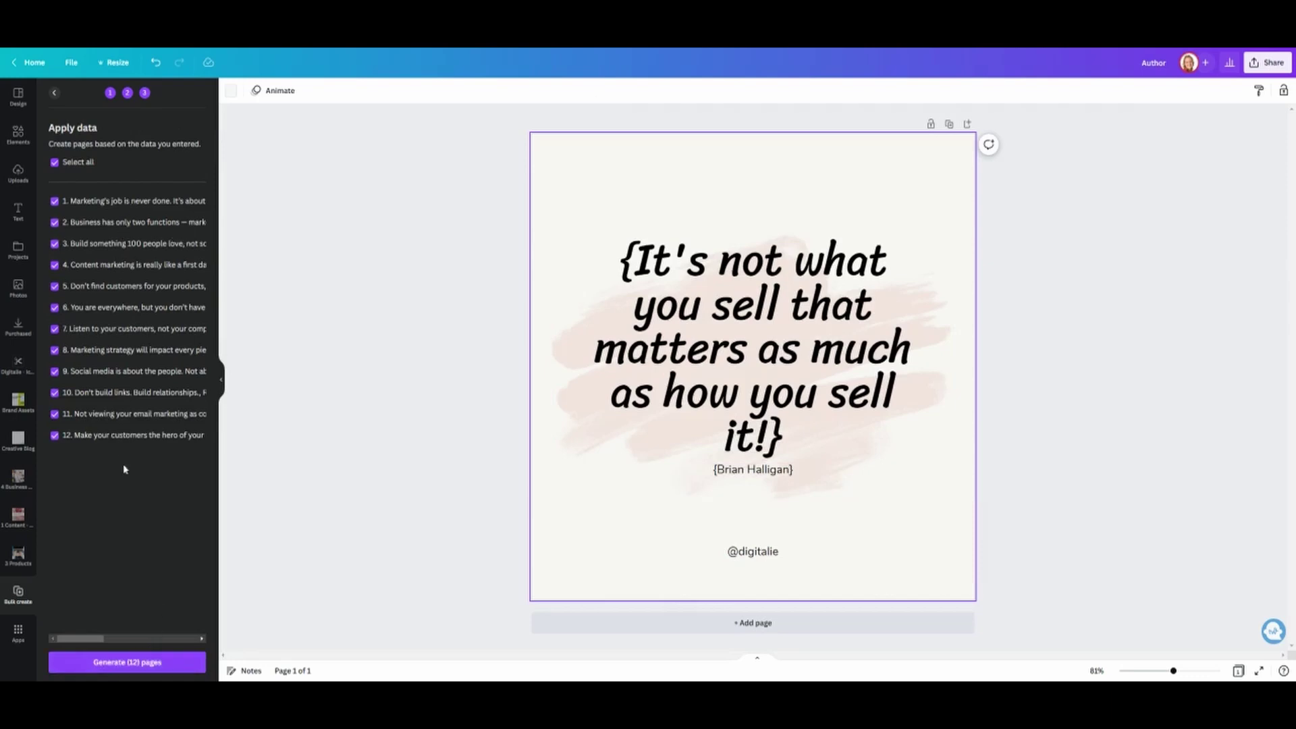
pyautogui.click(142, 663)
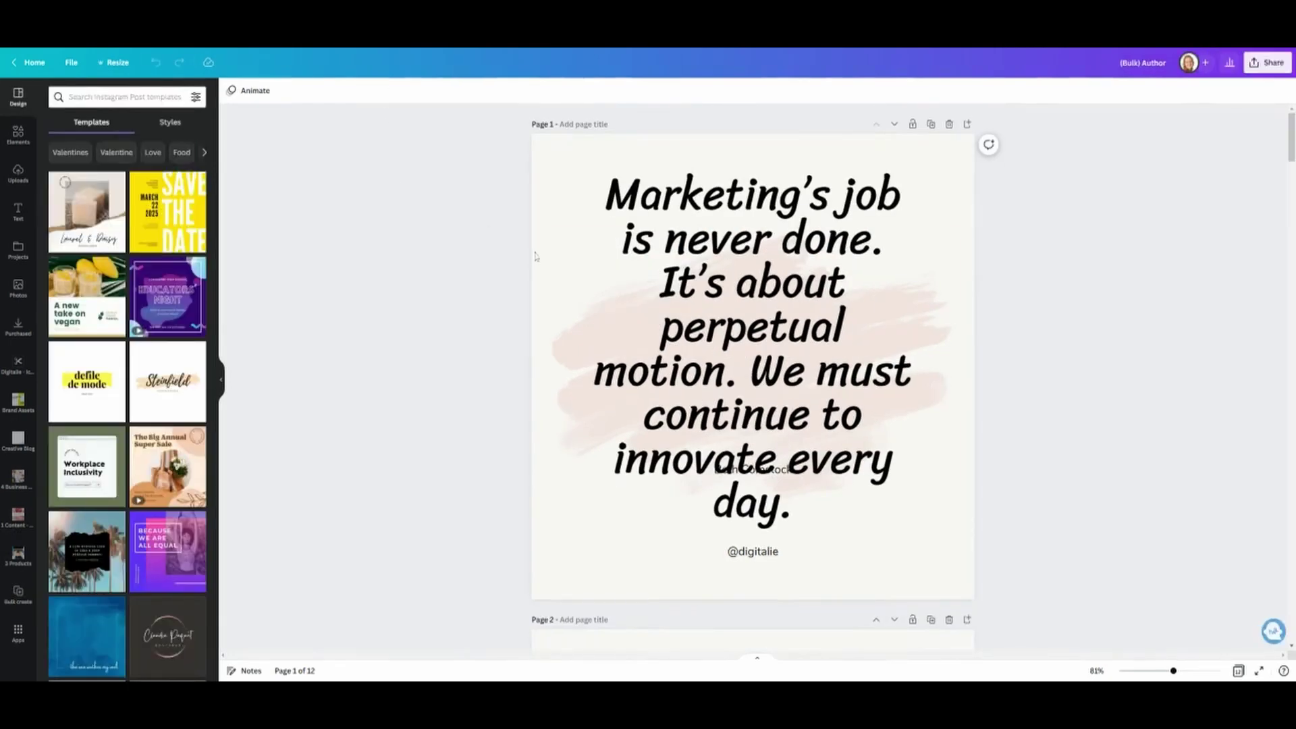
# Step: Look through the generated quote pages to check how the quote and author text fit on each design
pyautogui.scroll(-10, 716, 332)
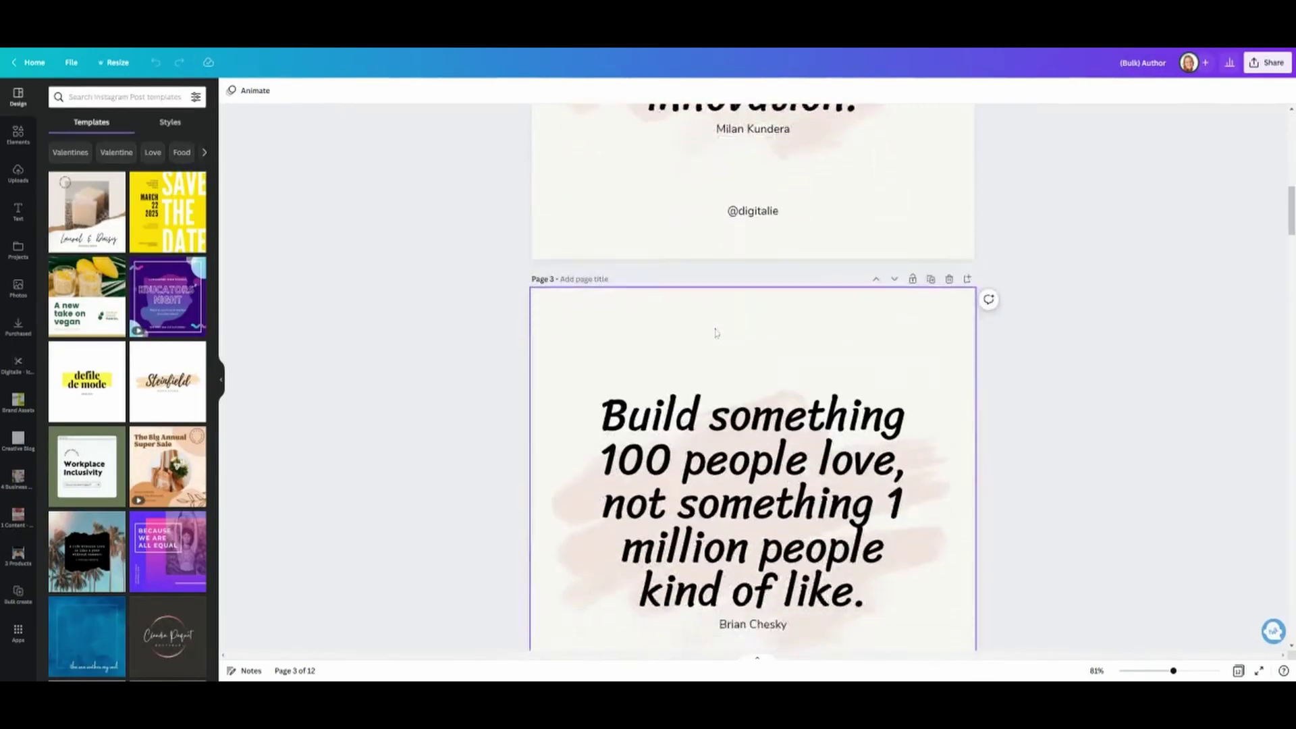
pyautogui.scroll(-13, 716, 332)
pyautogui.scroll(-18, 716, 332)
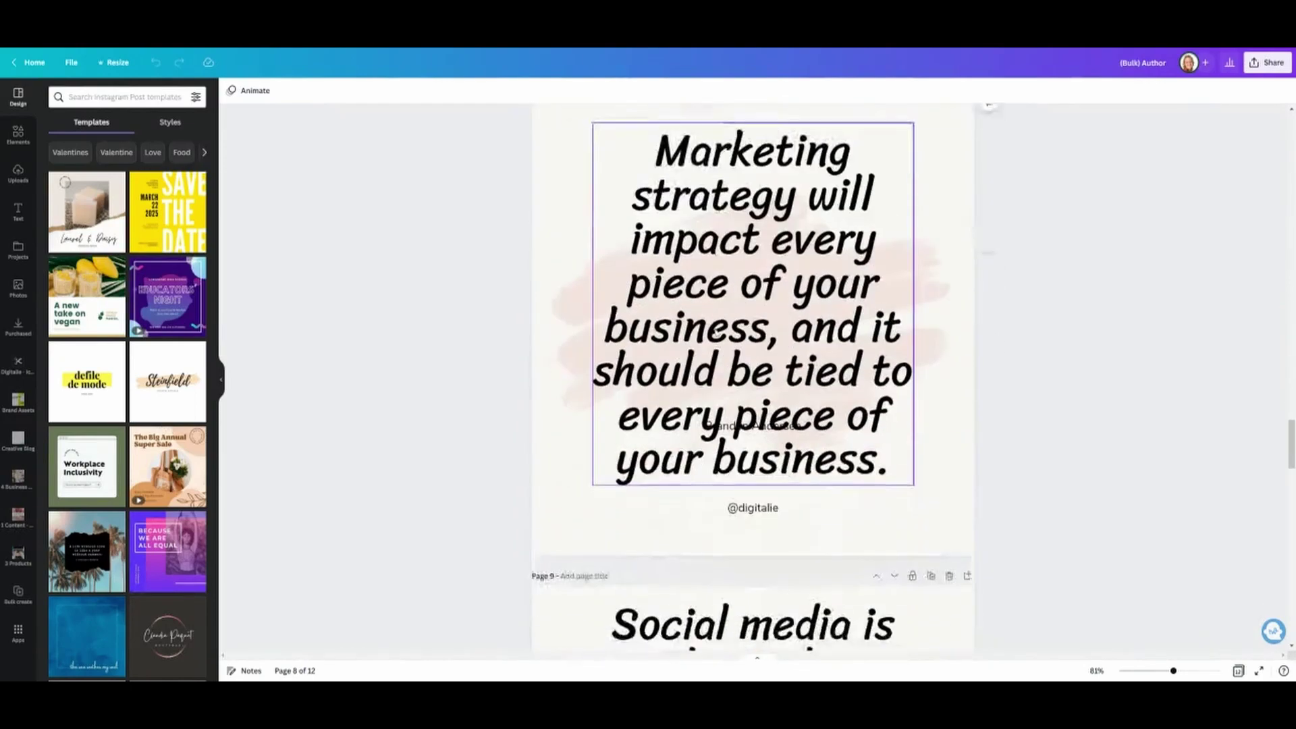
pyautogui.scroll(-5, 716, 331)
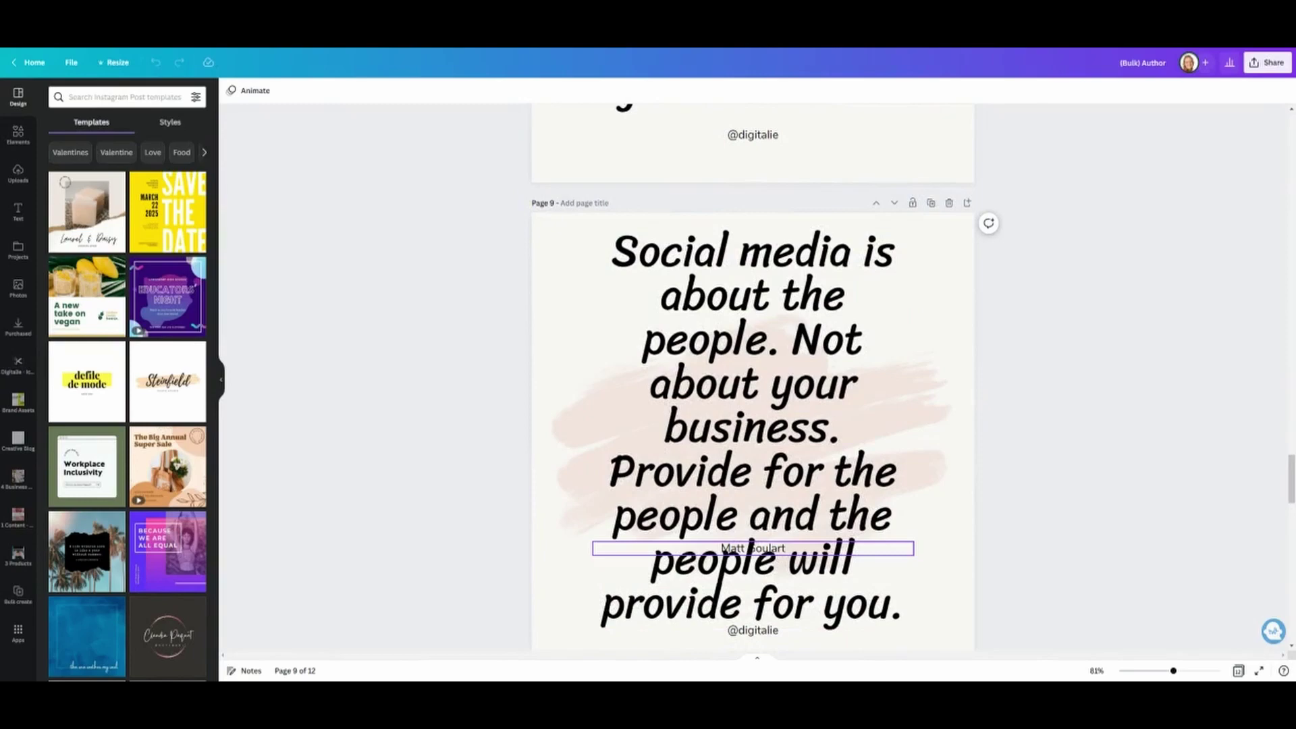
pyautogui.scroll(-20, 762, 568)
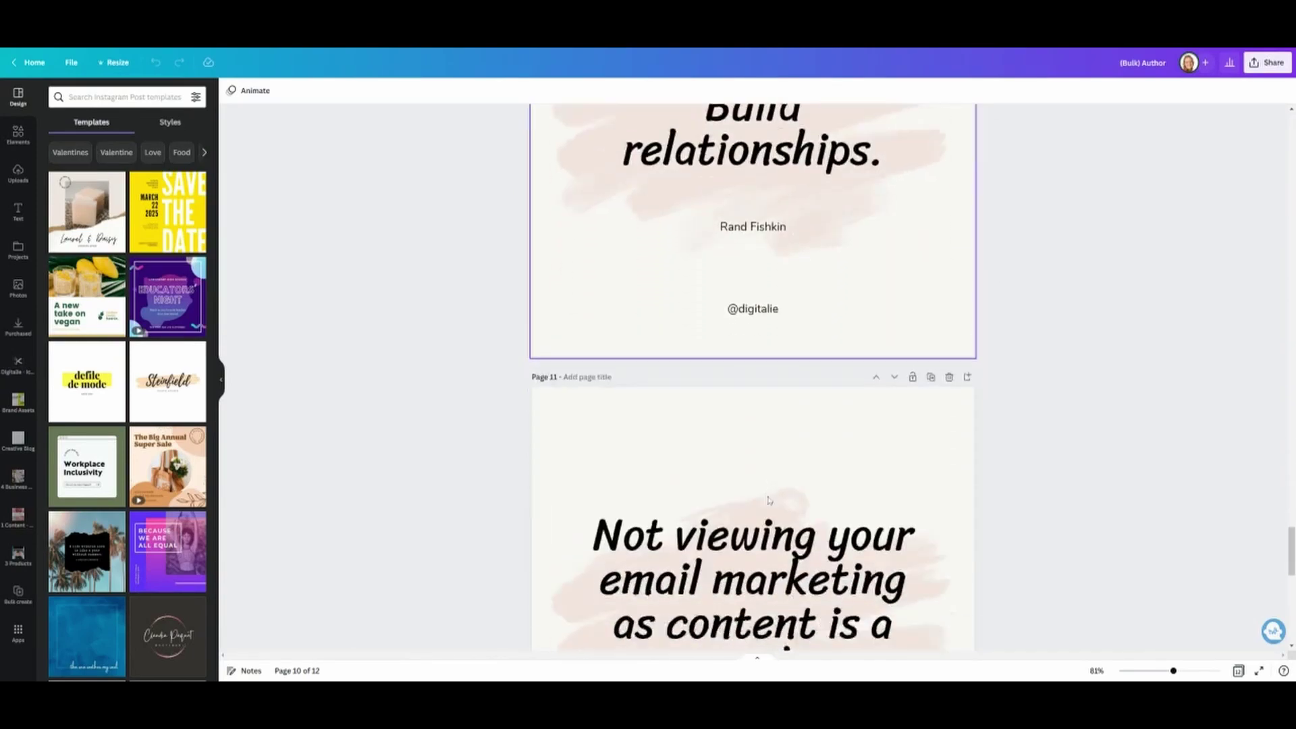